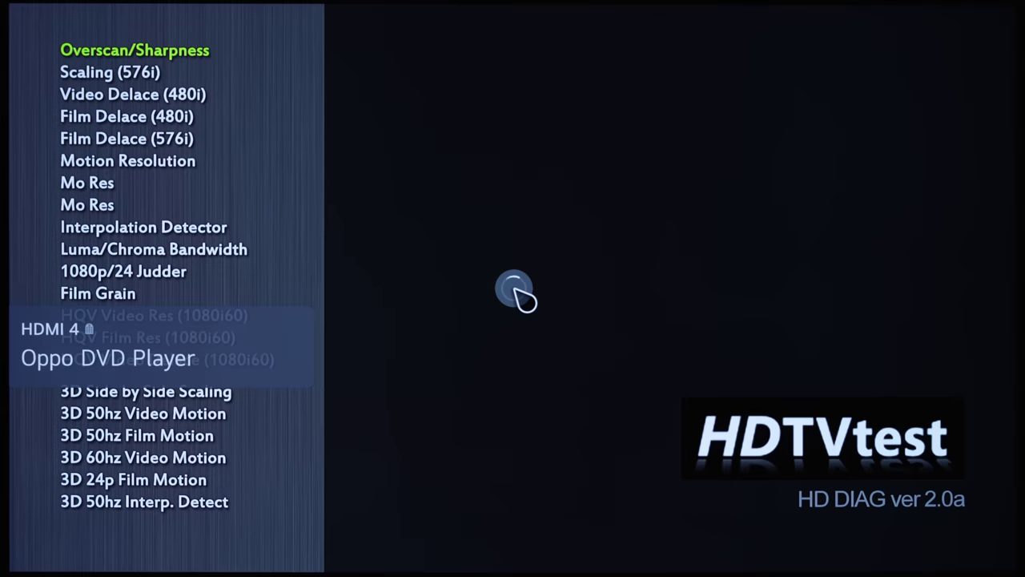
Glance at Advanced Settings, then bring up Picture showing Select Mode Eco and Aspect Ratio 16:9
key("Menu")
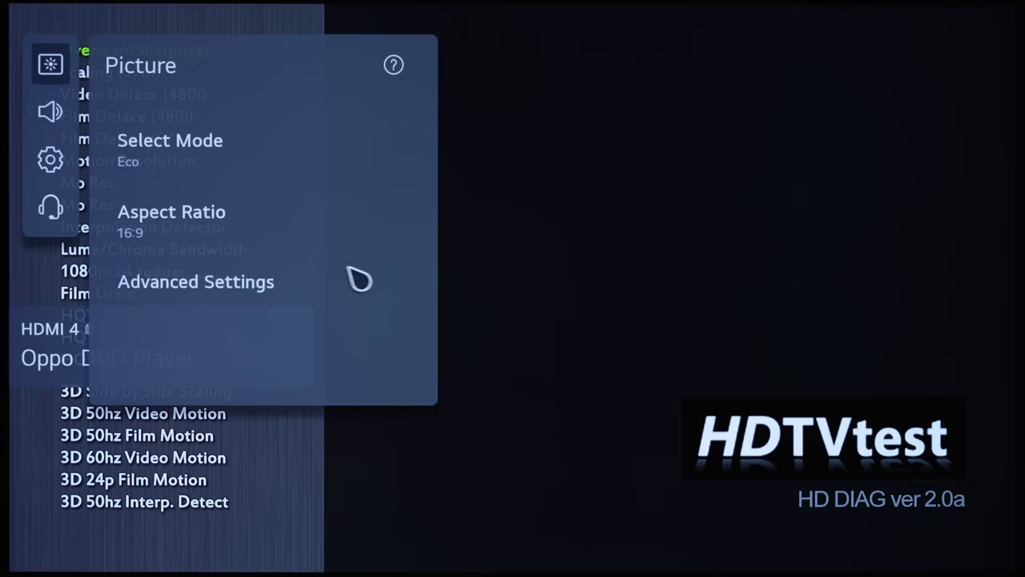
left_click(344, 290)
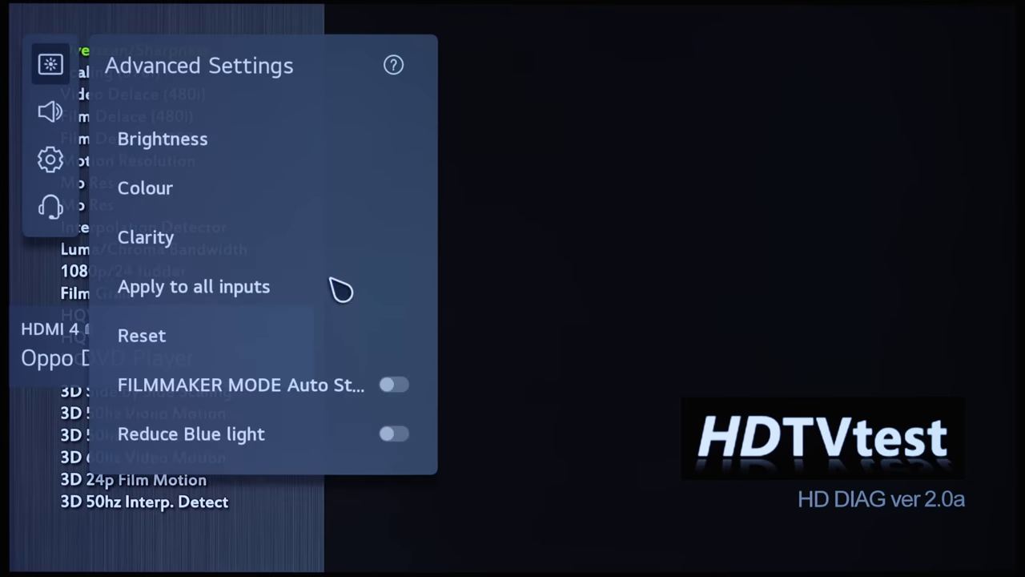
mouse_move(336, 240)
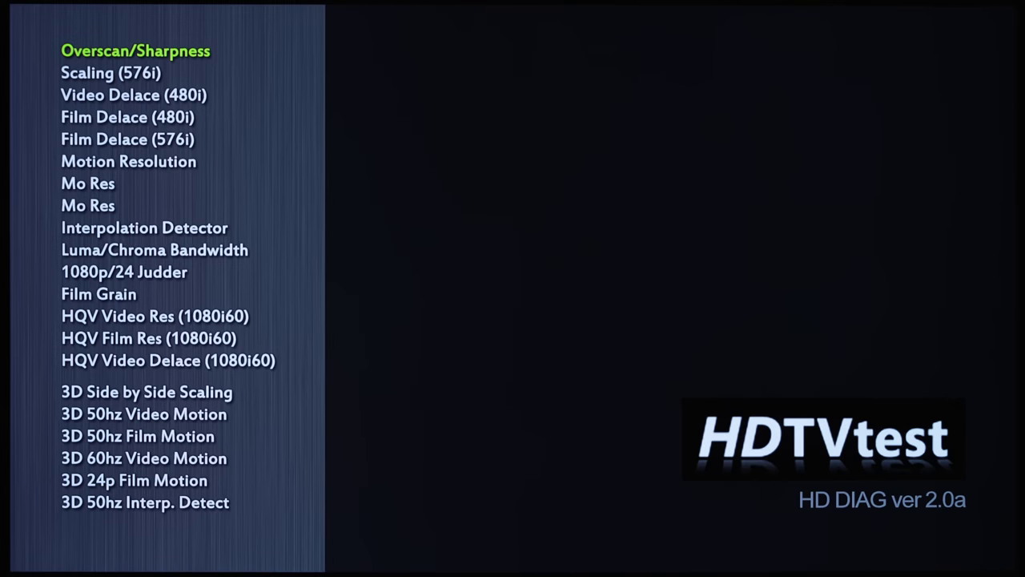
key("Menu")
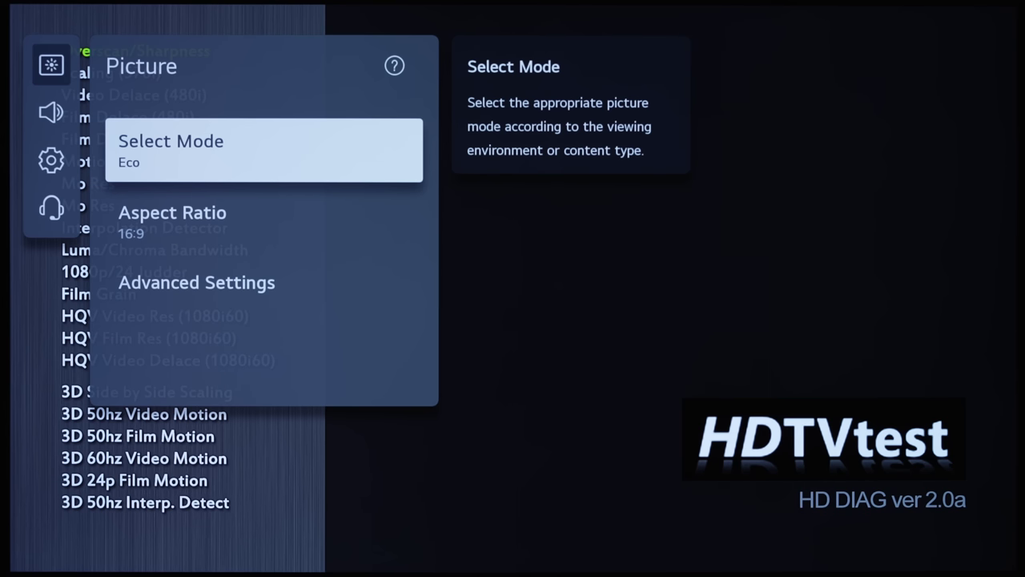
Set Support > Energy Saving > Energy Saving Step from Auto to Off, accepting the warning
key("Left")
key("Down")
key("Down")
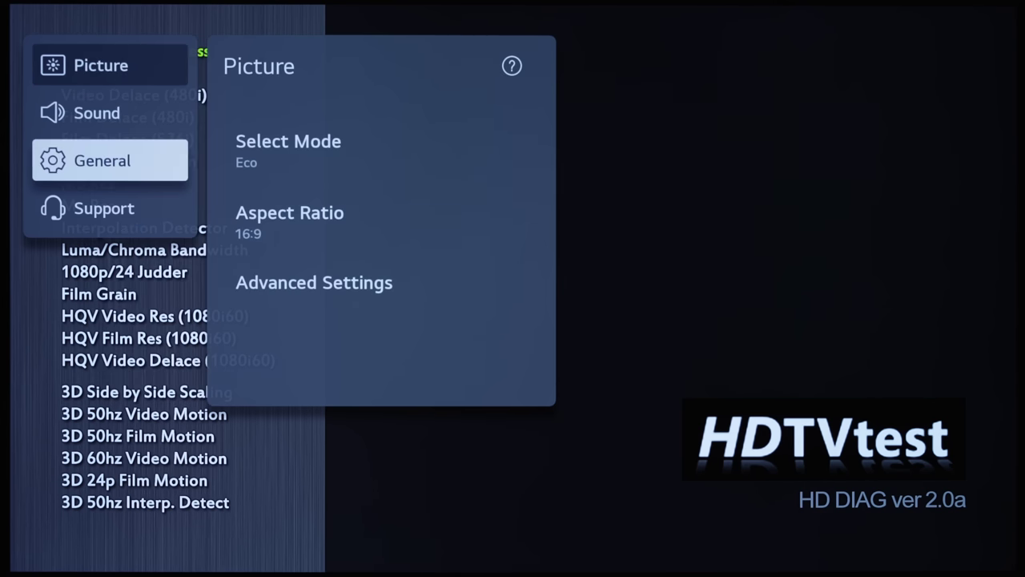
key("Down")
key("Right")
key("Down")
key("Down")
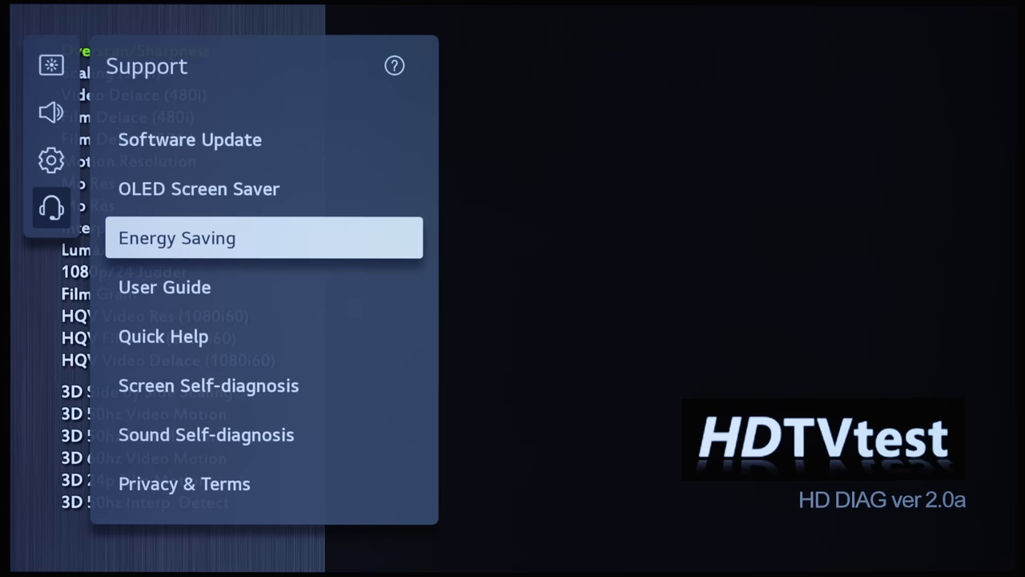
key("Return")
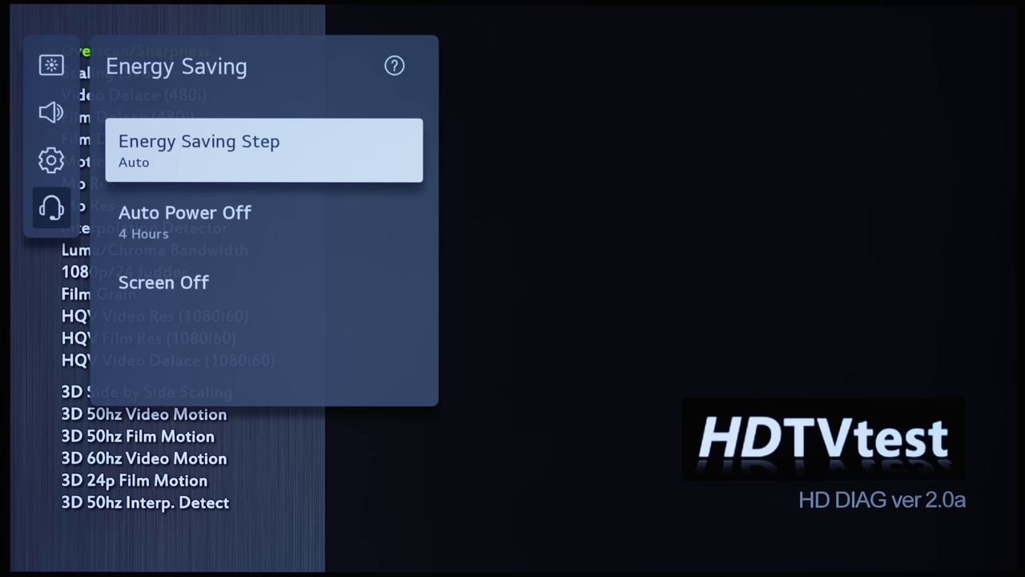
key("Return")
key("Down")
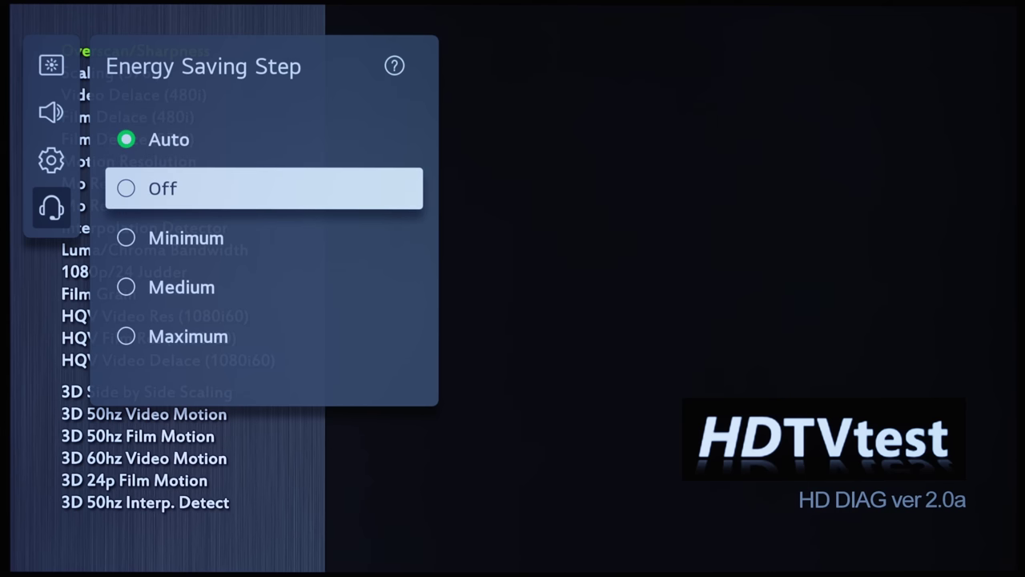
key("Return")
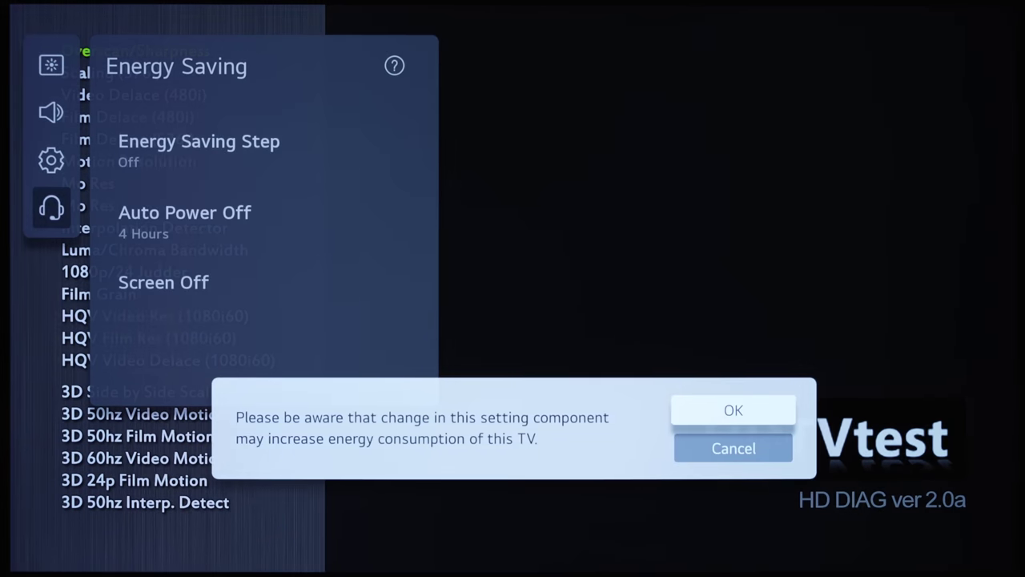
key("Return")
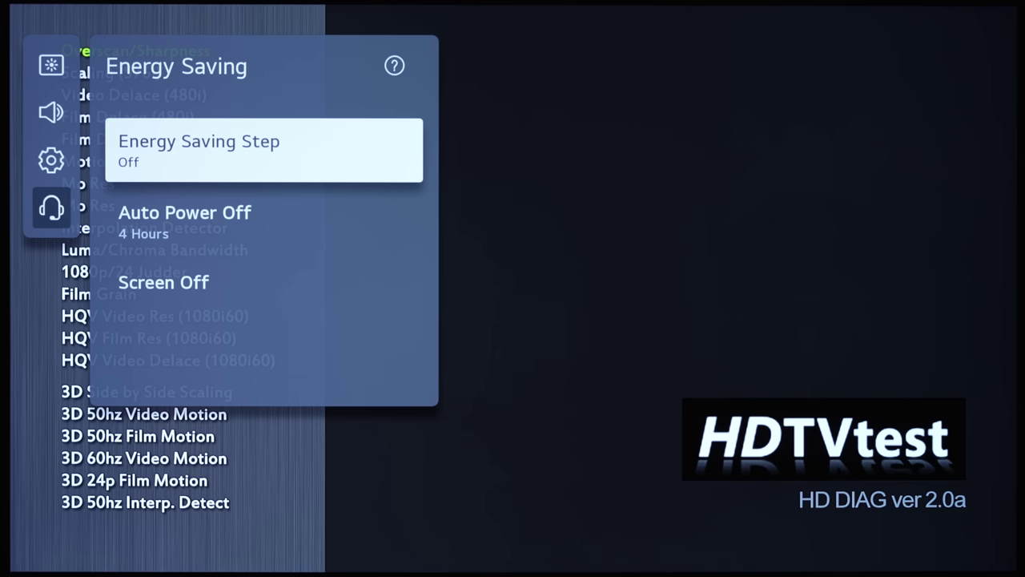
Go back to the Picture settings options
key("Escape")
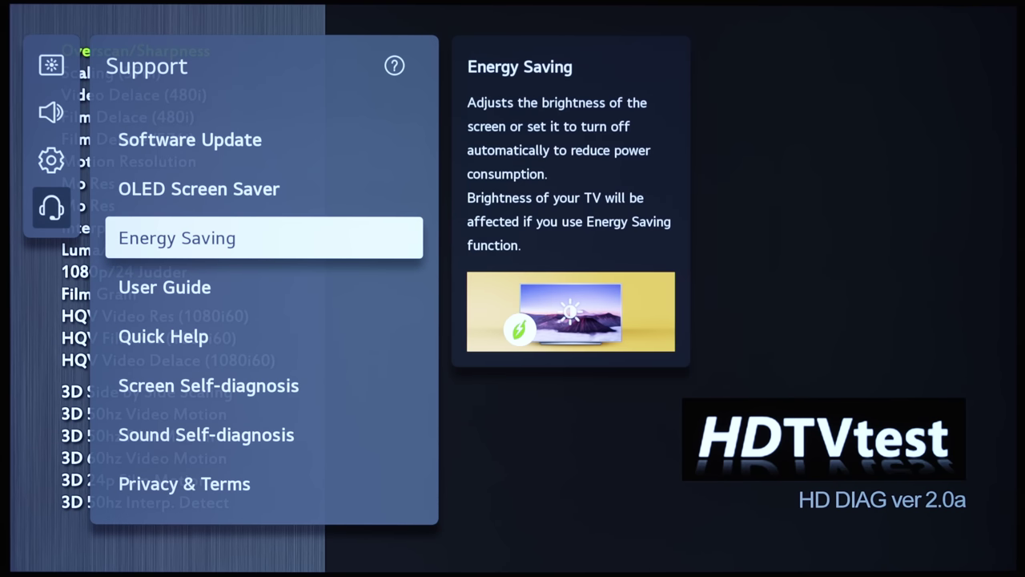
key("Escape")
key("Up")
key("Up")
key("Up")
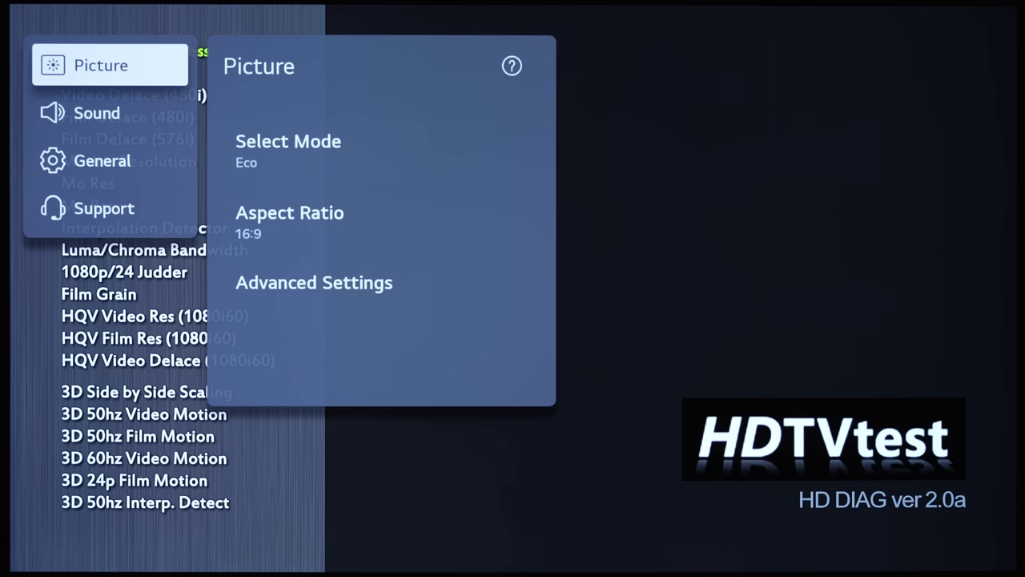
key("Right")
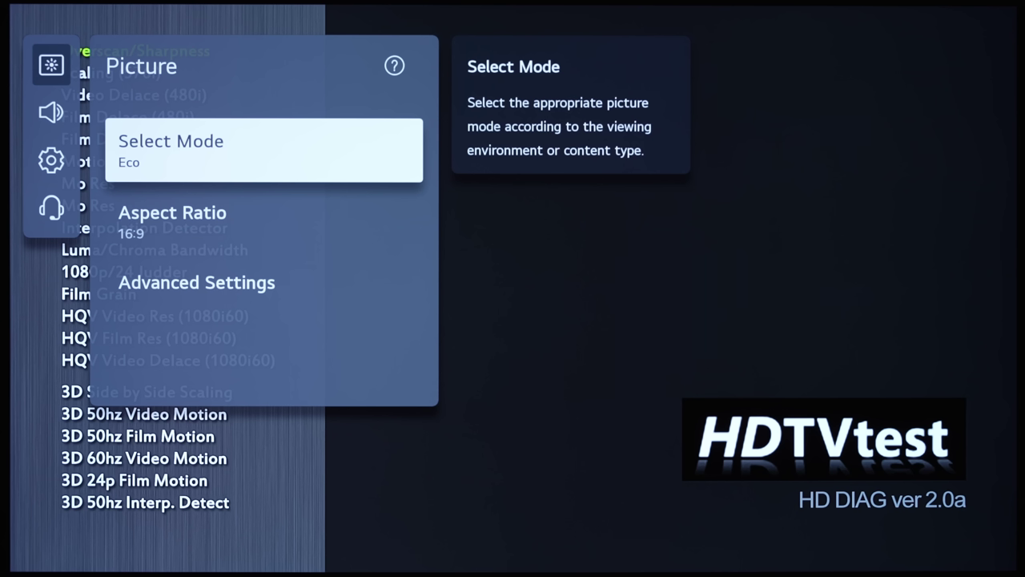
Try the Vivid, Eco, Cinema, Sports and Game Optimiser picture modes, landing on FILMMAKER MODE
key("Return")
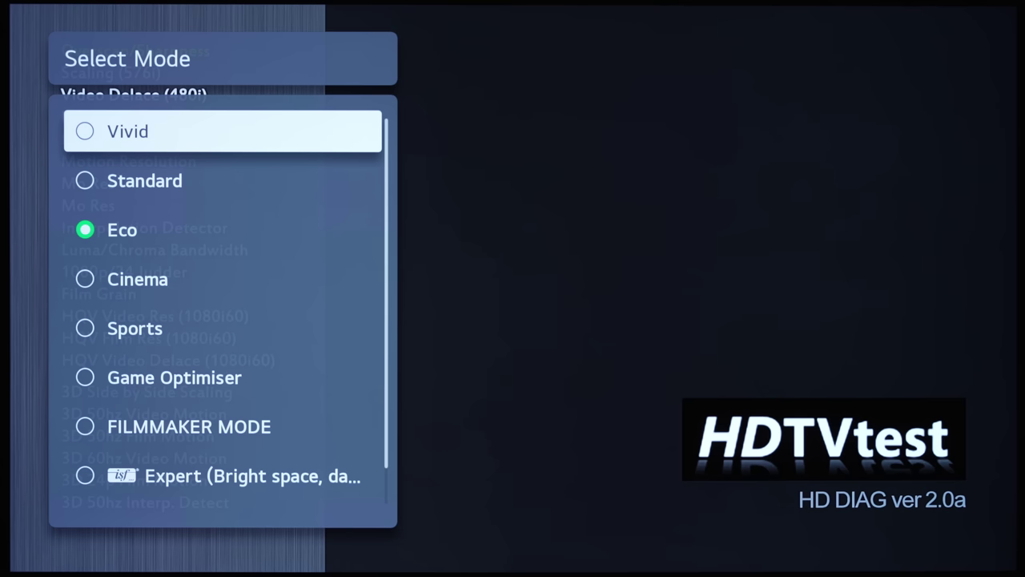
key("Return")
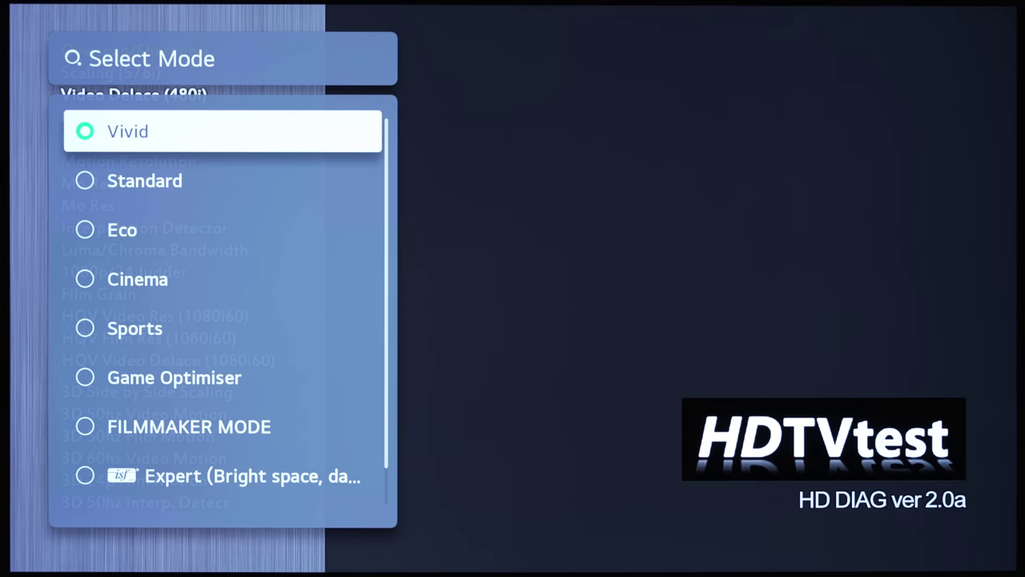
key("Down")
key("Down")
key("Return")
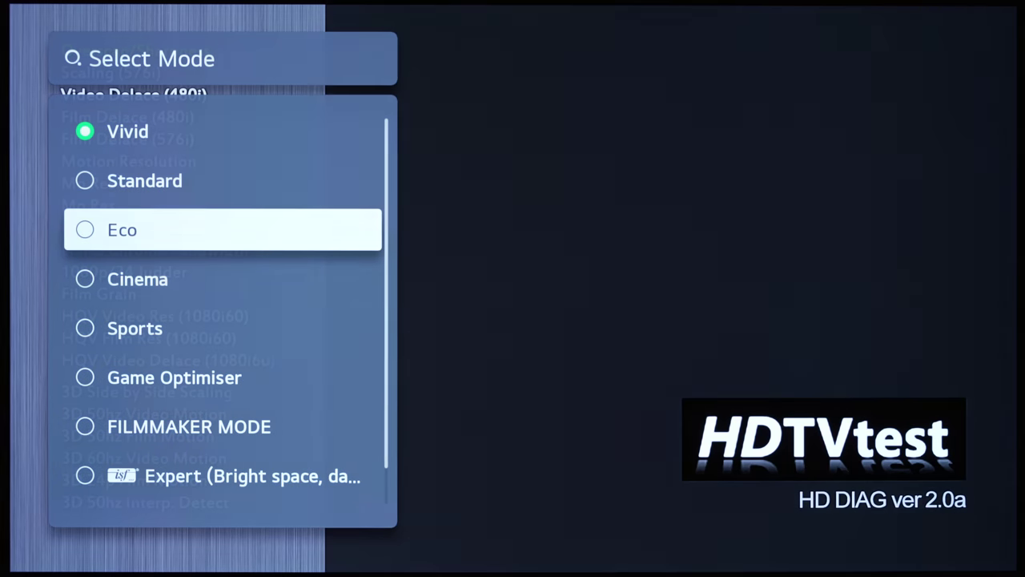
key("Down")
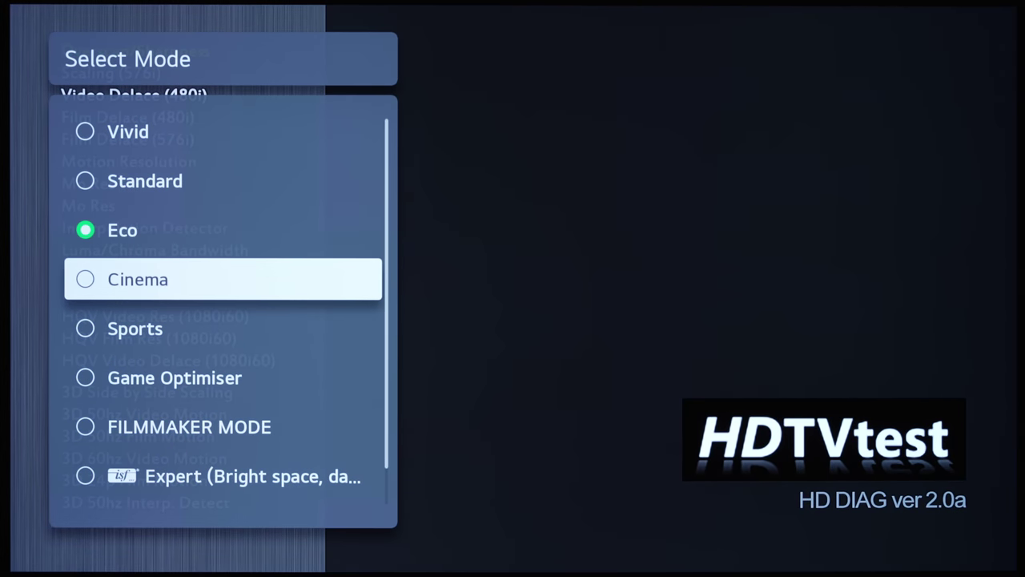
key("Return")
key("Down")
key("Return")
key("Down")
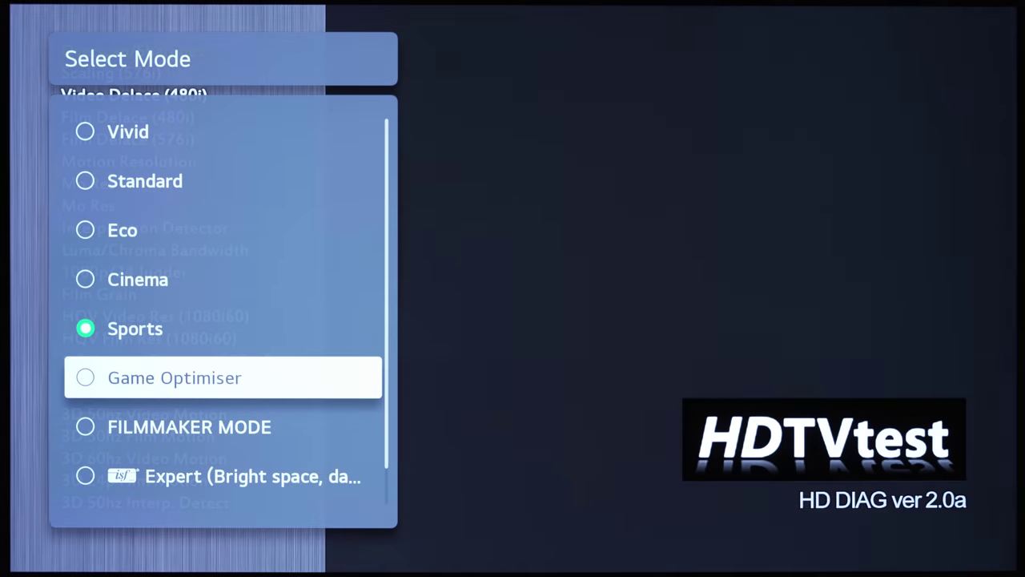
key("Return")
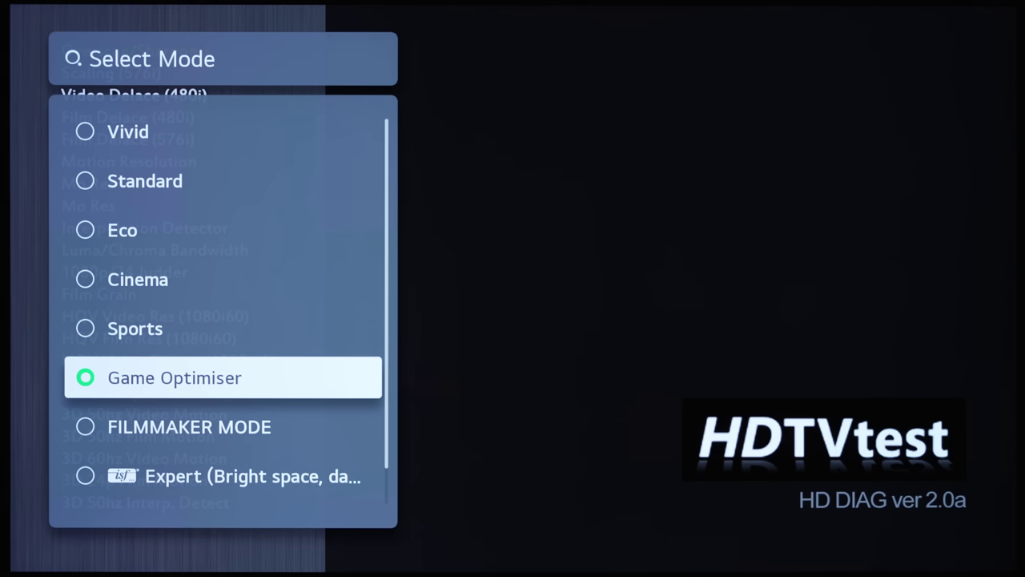
key("Down")
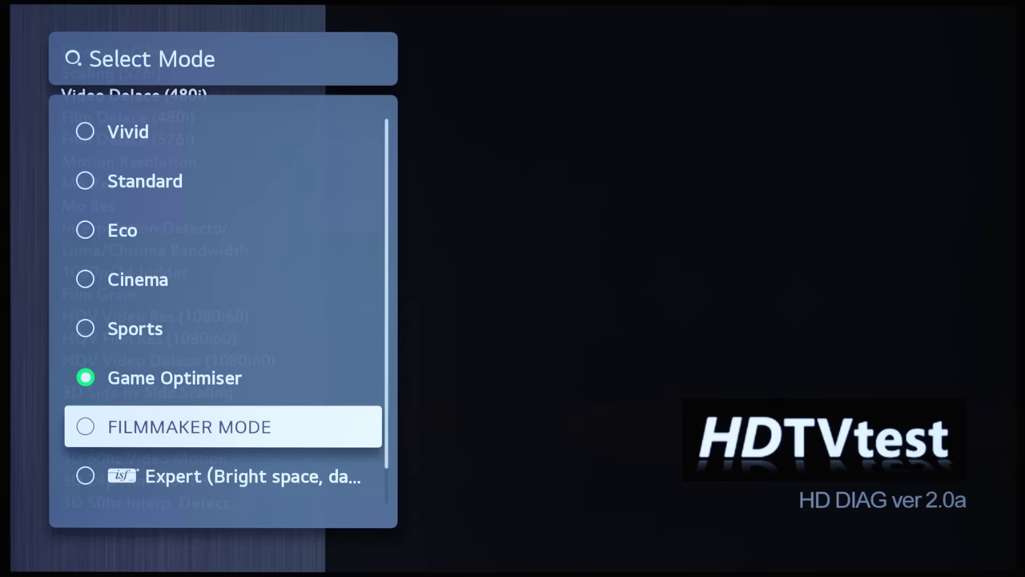
key("Return")
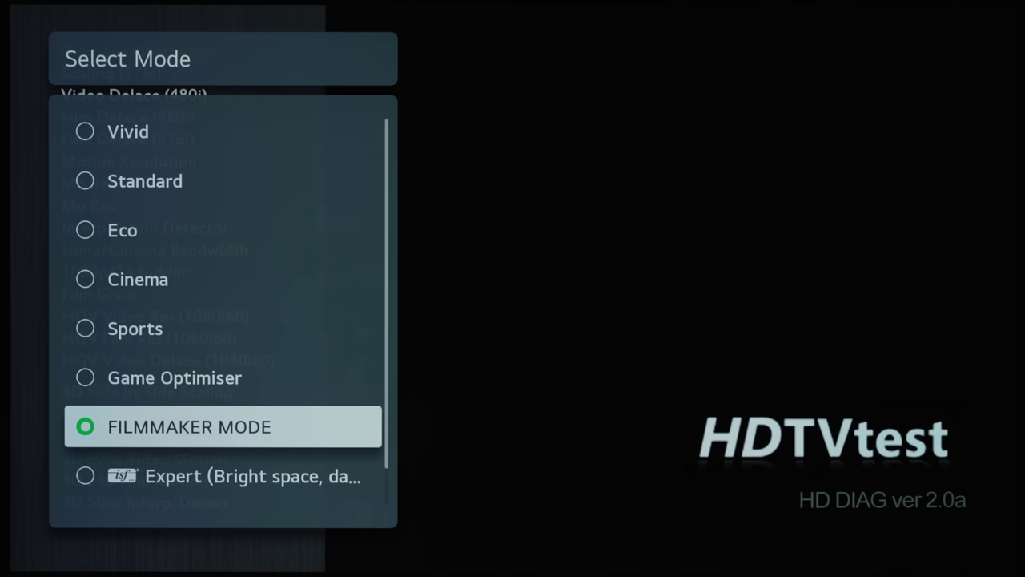
Try both Expert modes (Bright space and Dark space), then settle on FILMMAKER MODE
key("Down")
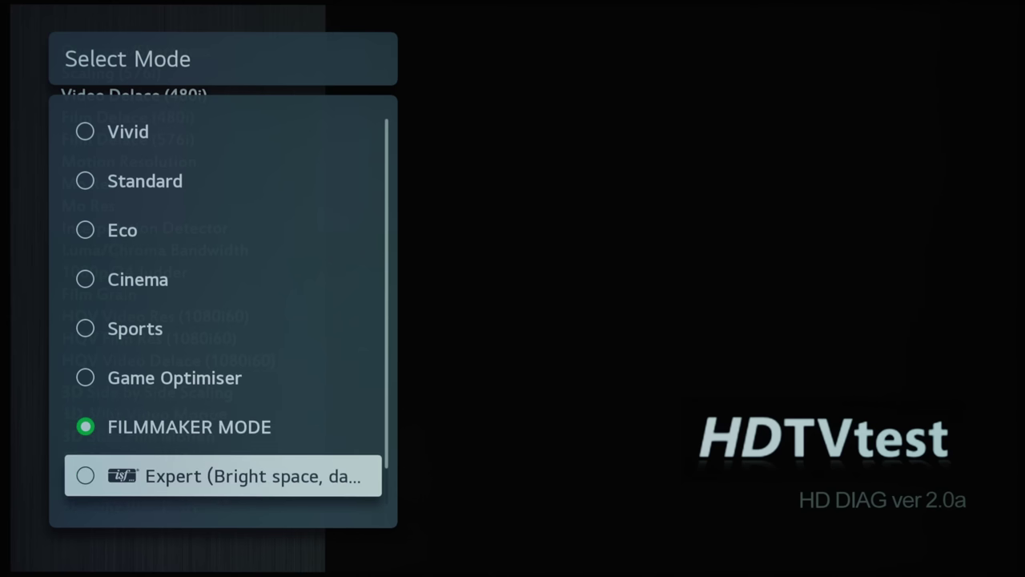
key("Return")
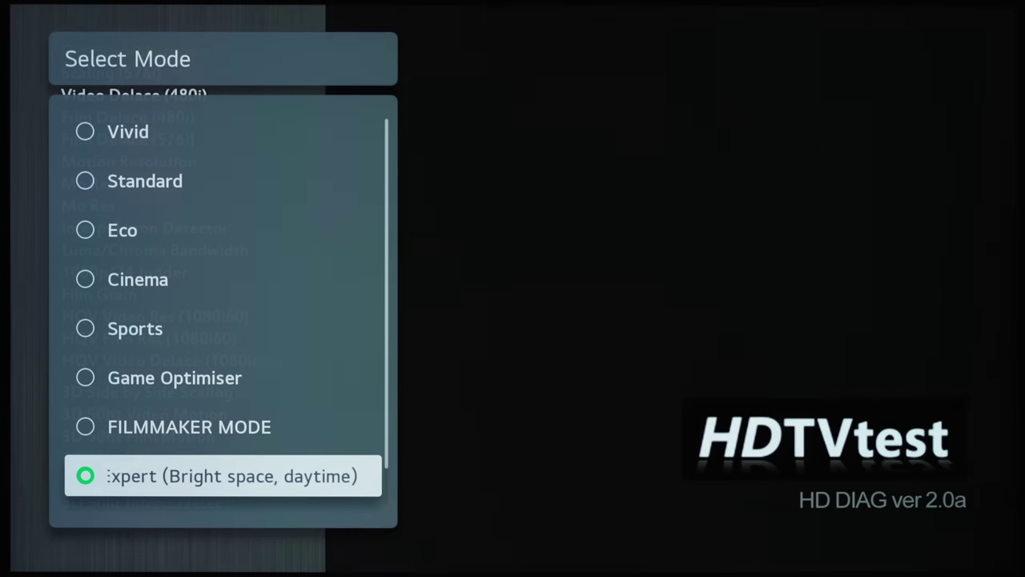
key("Down")
key("Return")
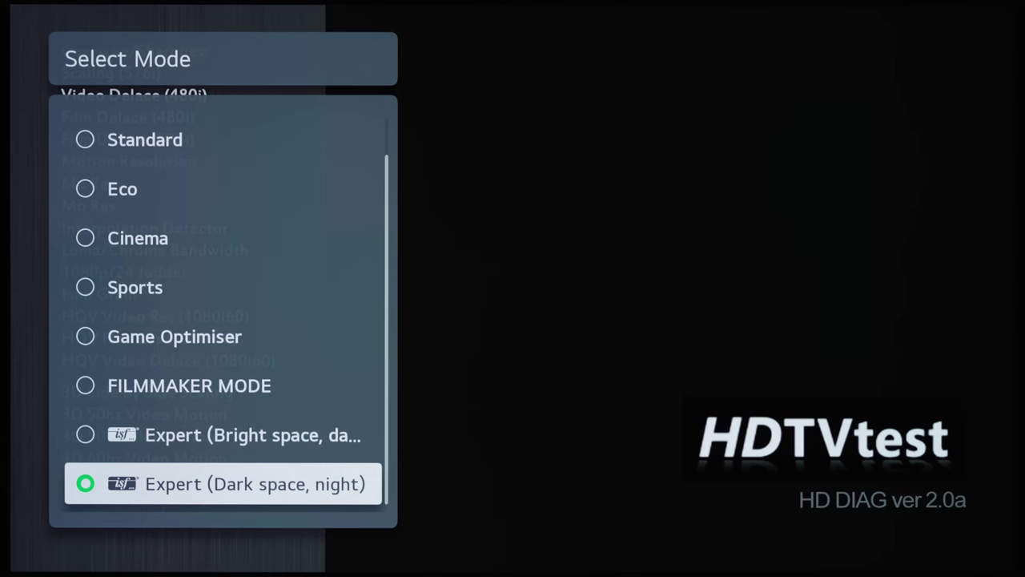
key("Up")
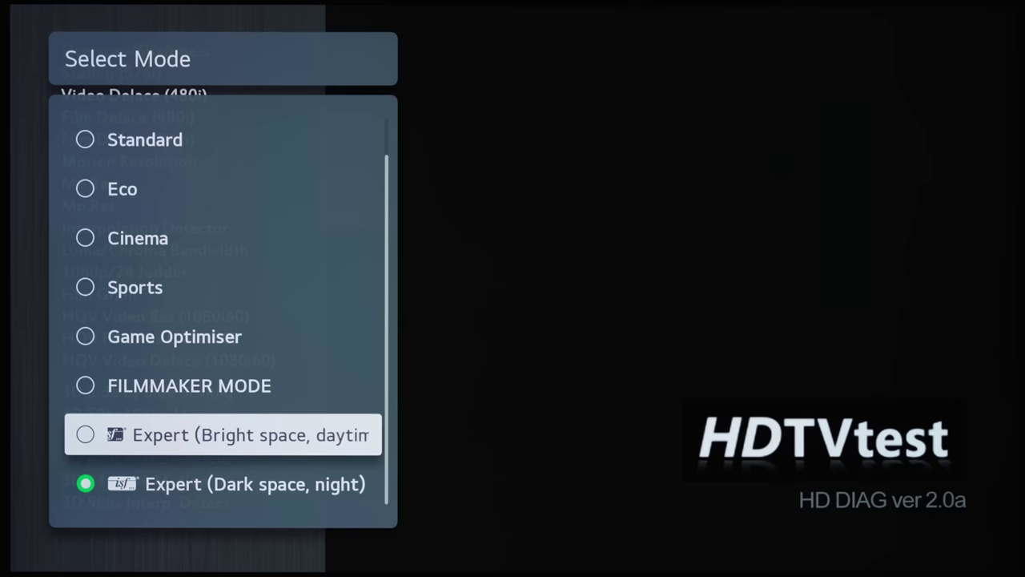
key("Return")
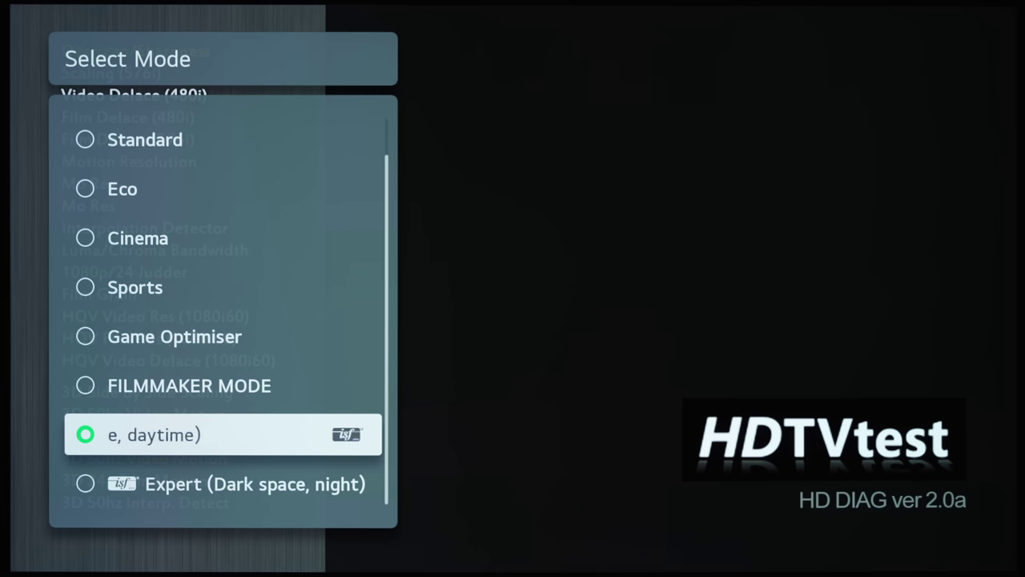
key("Down")
key("Return")
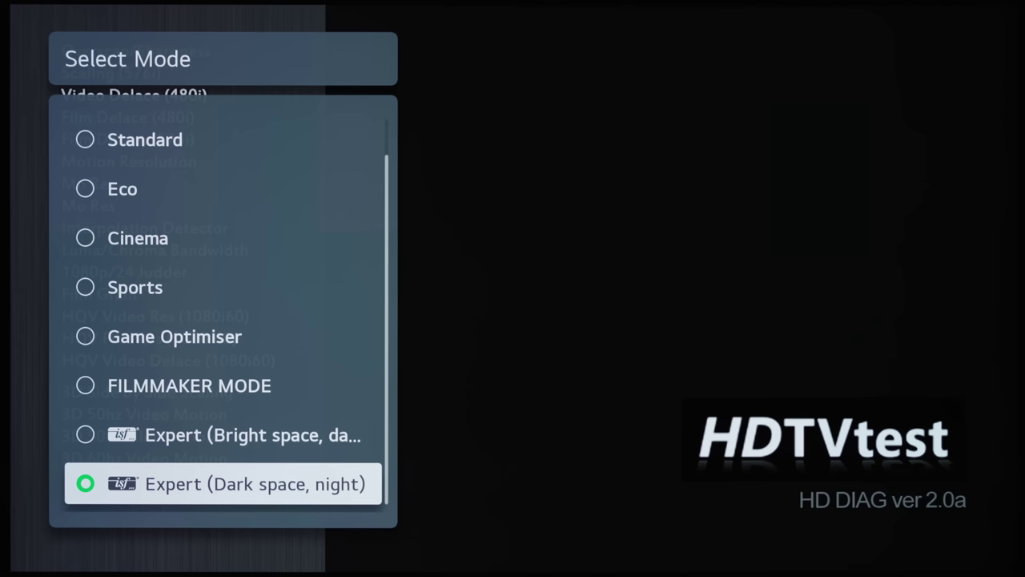
key("Up")
key("Up")
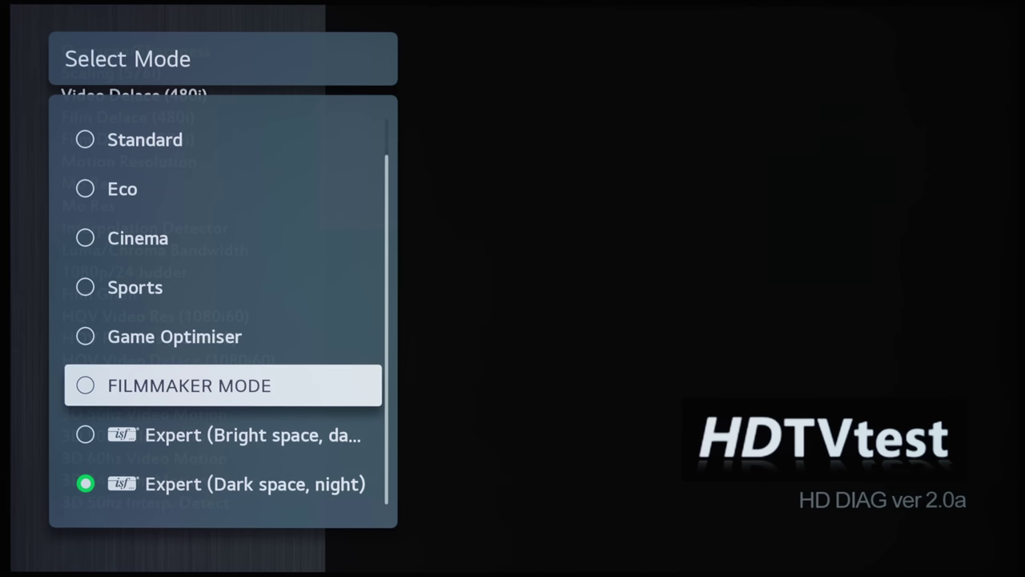
key("Return")
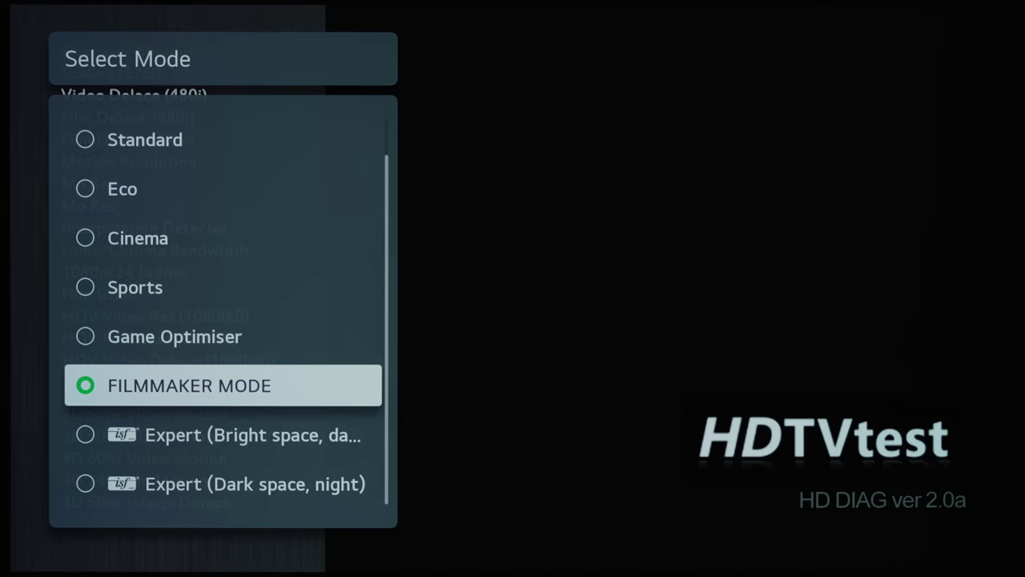
key("Escape")
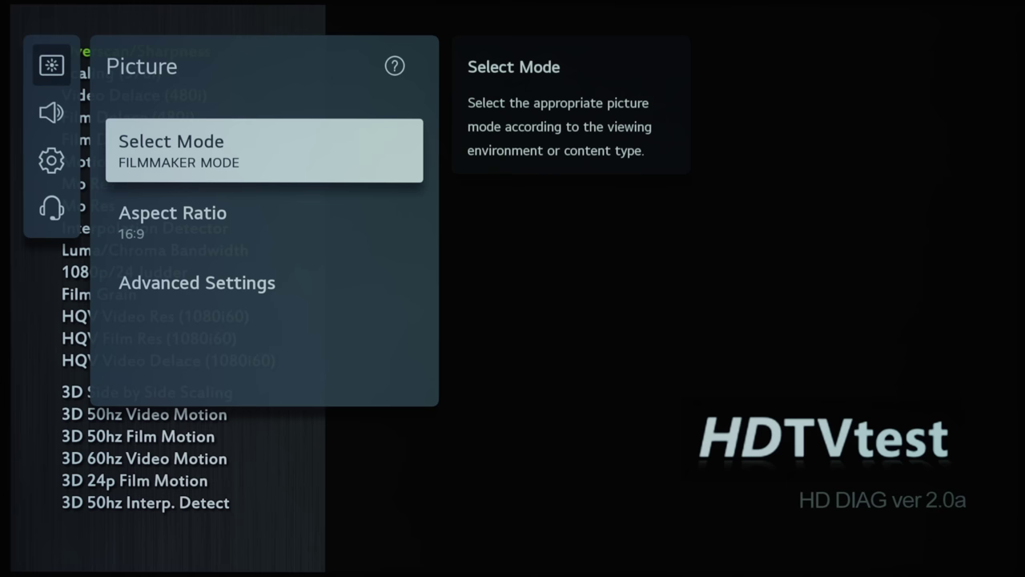
key("Down")
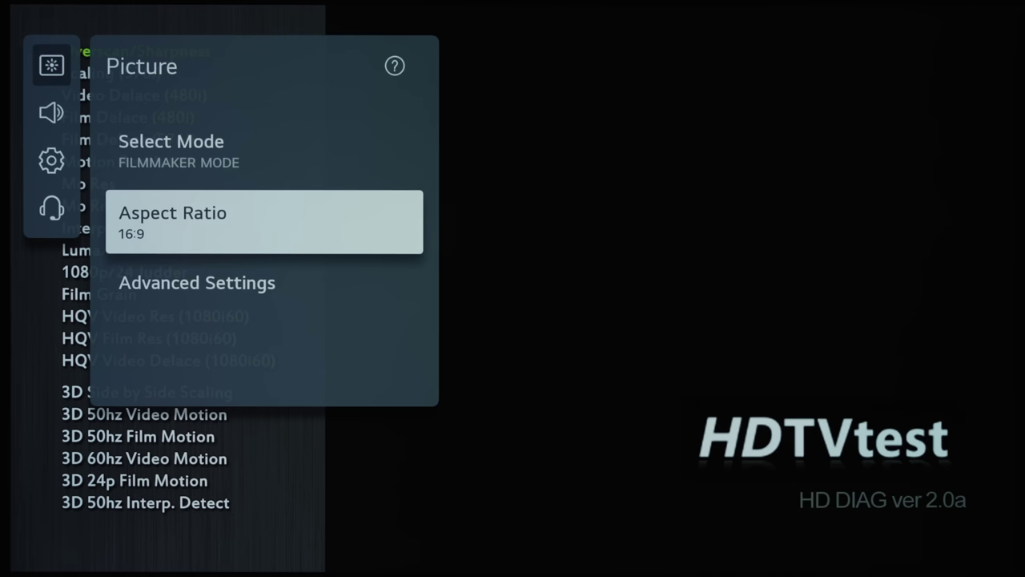
key("Return")
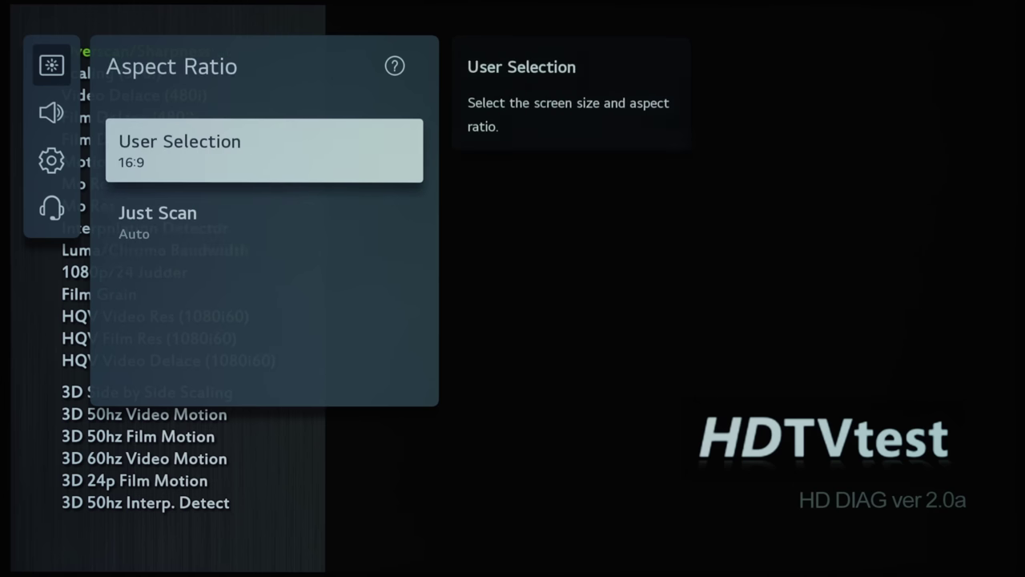
key("Down")
key("Up")
key("Down")
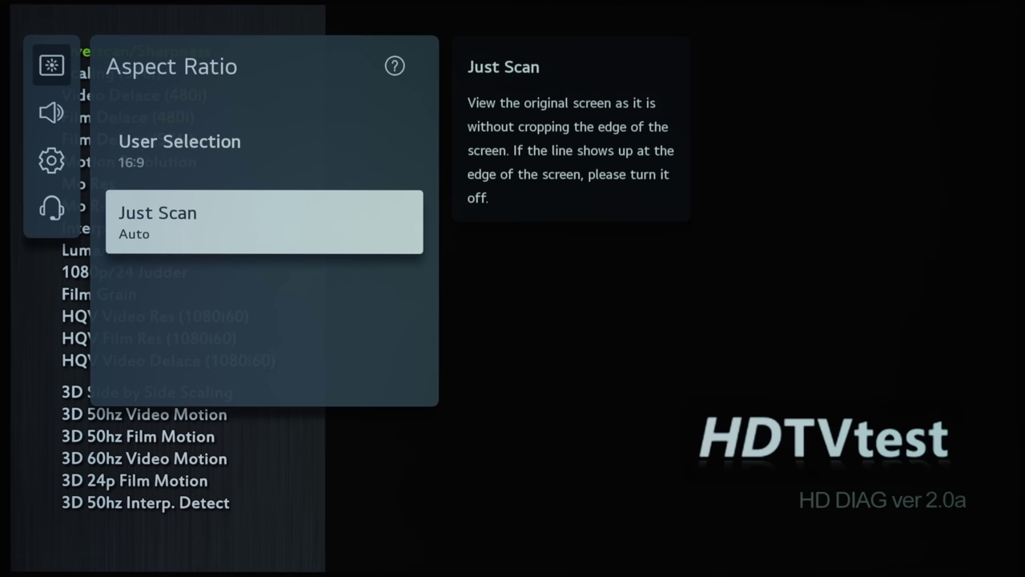
key("Escape")
key("Down")
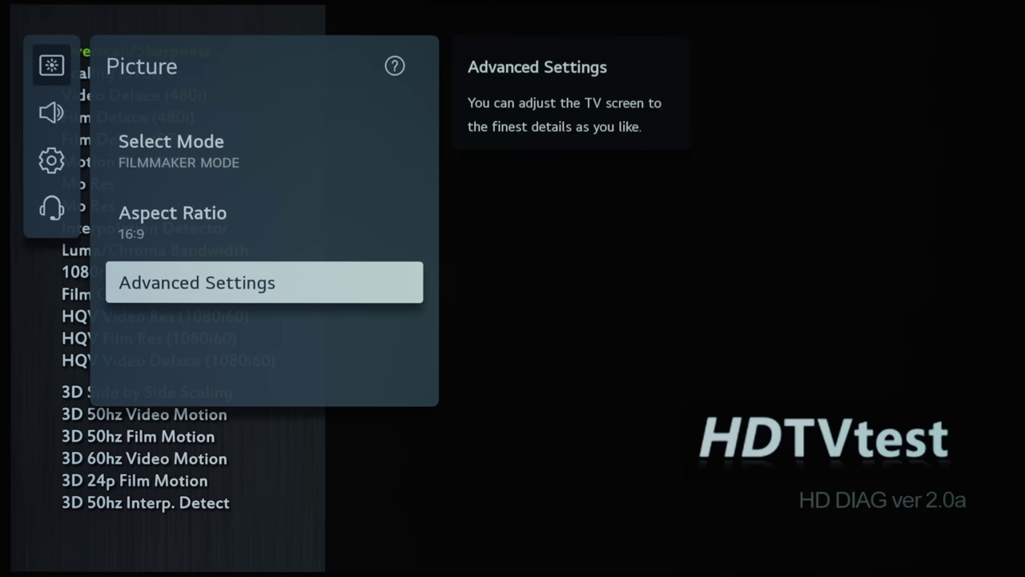
key("Return")
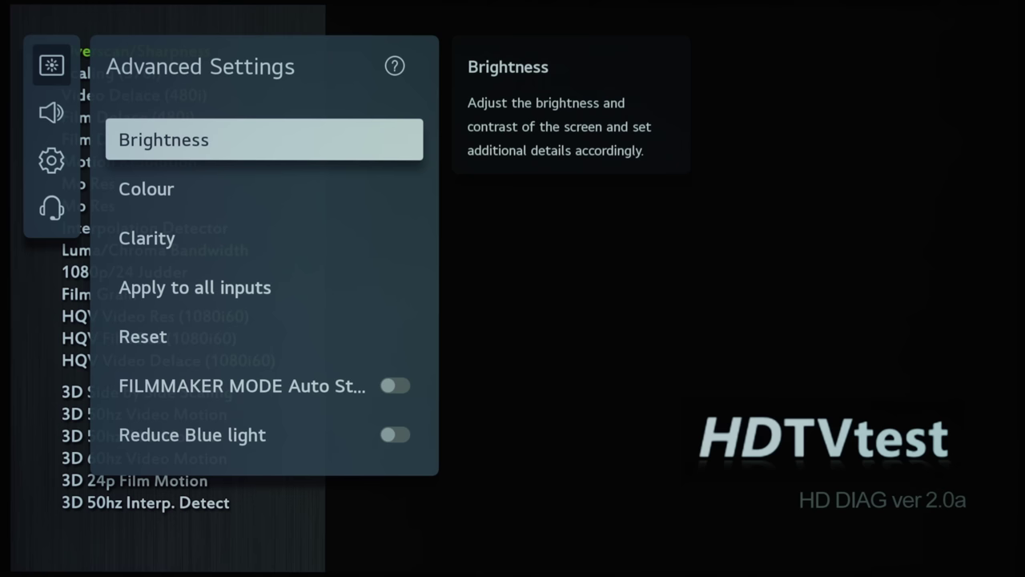
Review Brightness, Colour, Clarity, Reset, FILMMAKER MODE Auto Start and Reduce Blue light, ending on Brightness
key("Down")
key("Down")
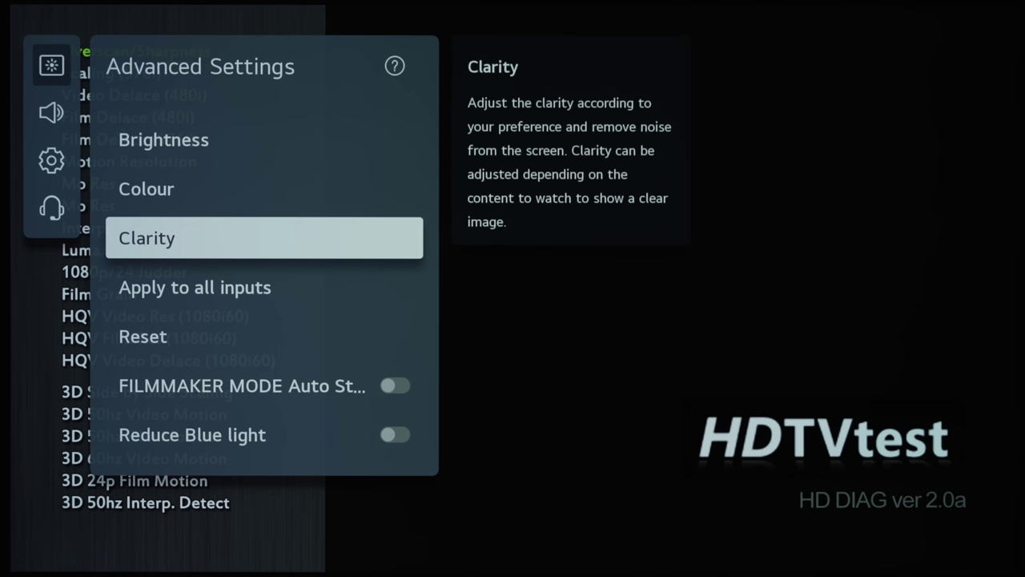
key("Up")
key("Up")
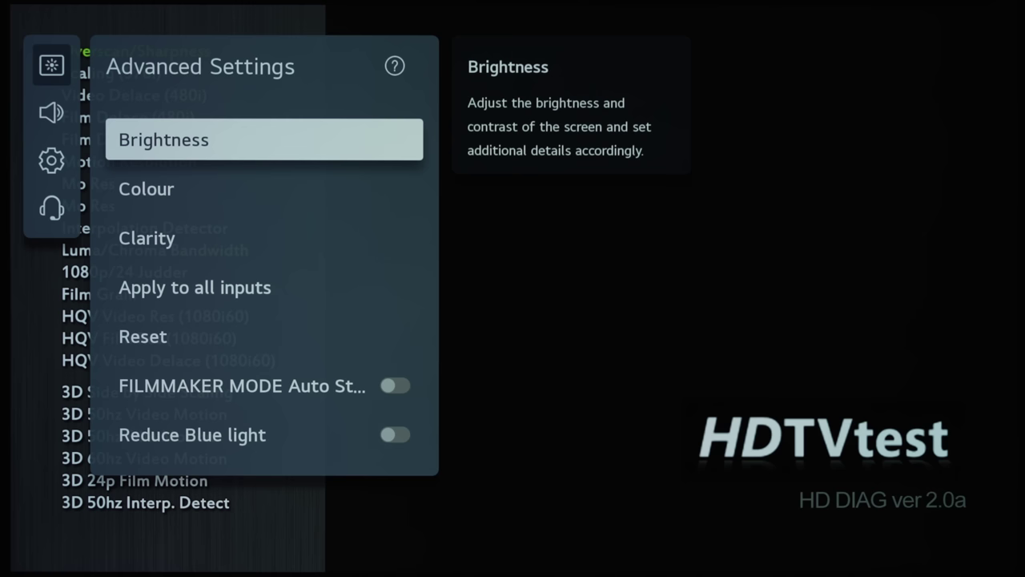
key("Down")
key("Down")
key("Down")
key("Down")
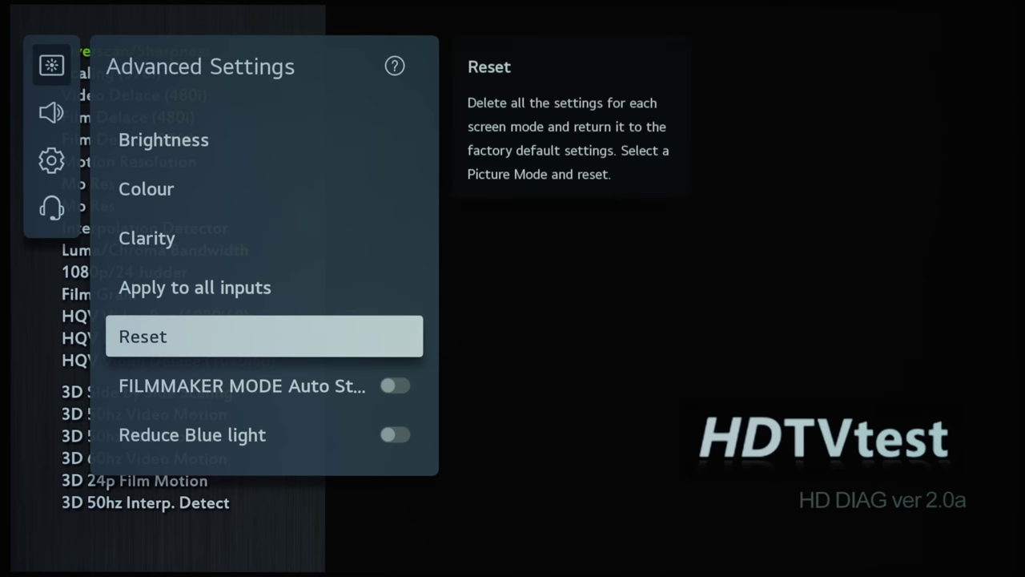
key("Down")
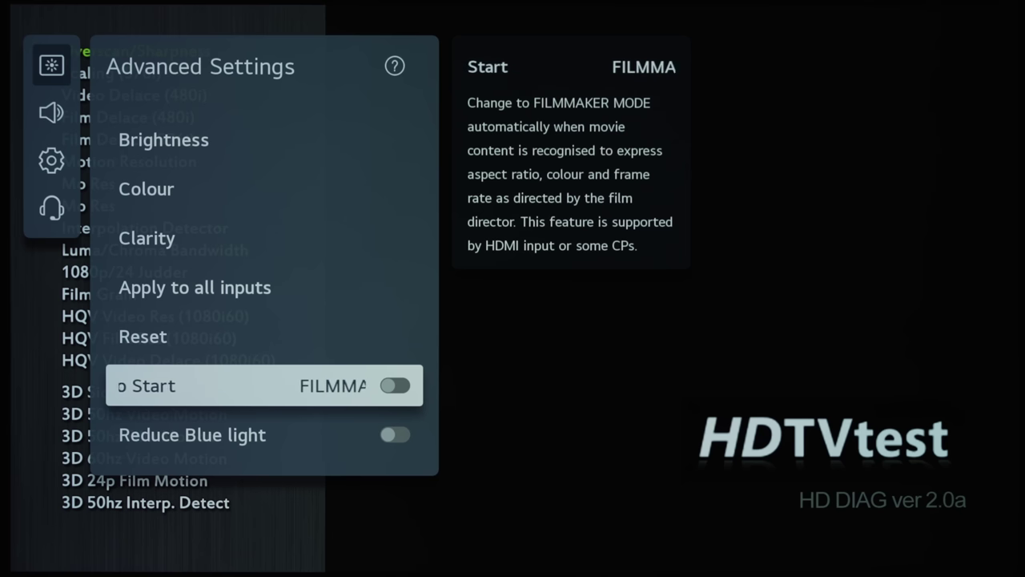
key("Down")
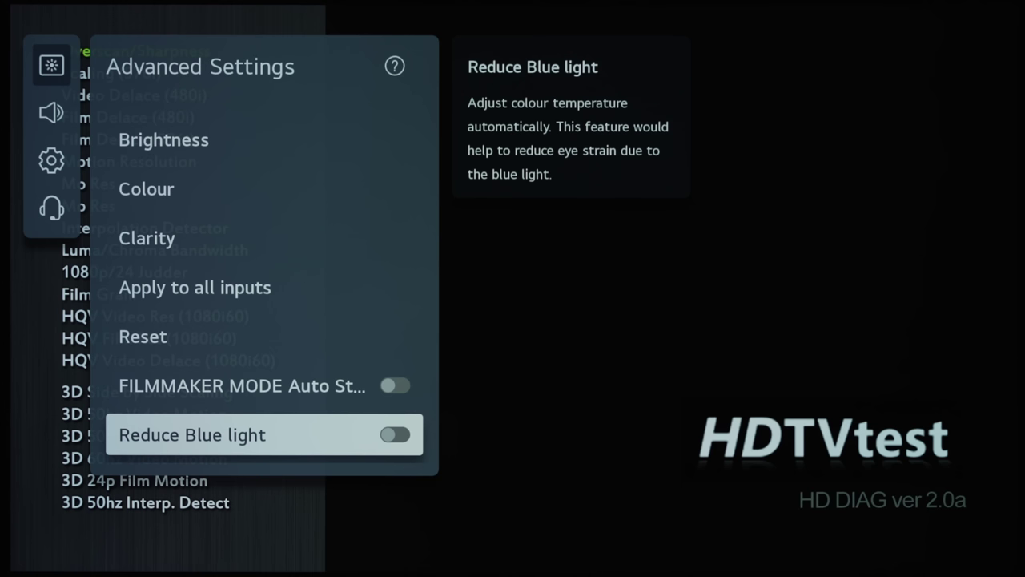
key("Up")
key("Up")
key("Up")
key("Up")
key("Up")
key("Up")
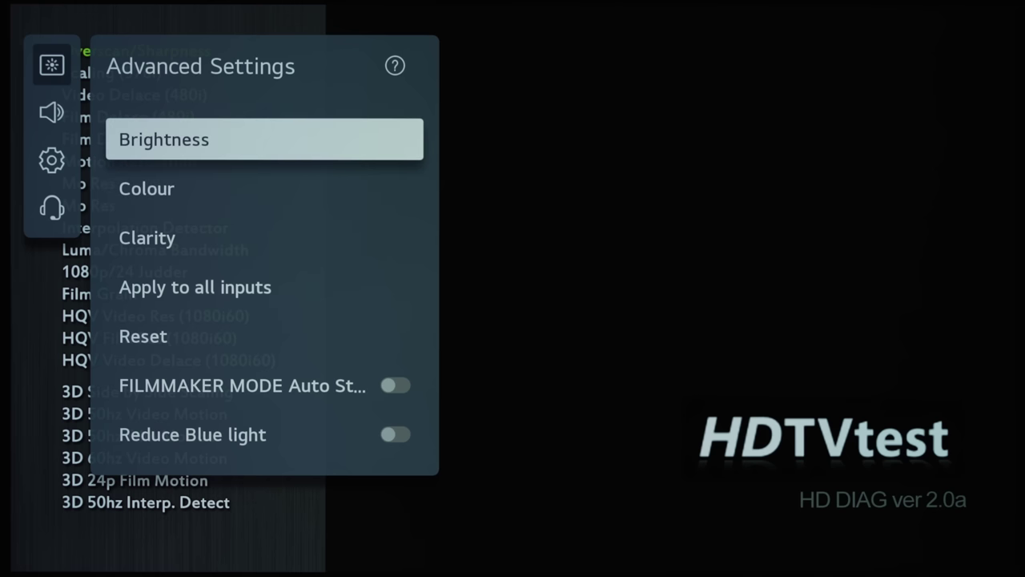
Raise OLED Pixel Brightness to about 57, then set it back to 25
key("Return")
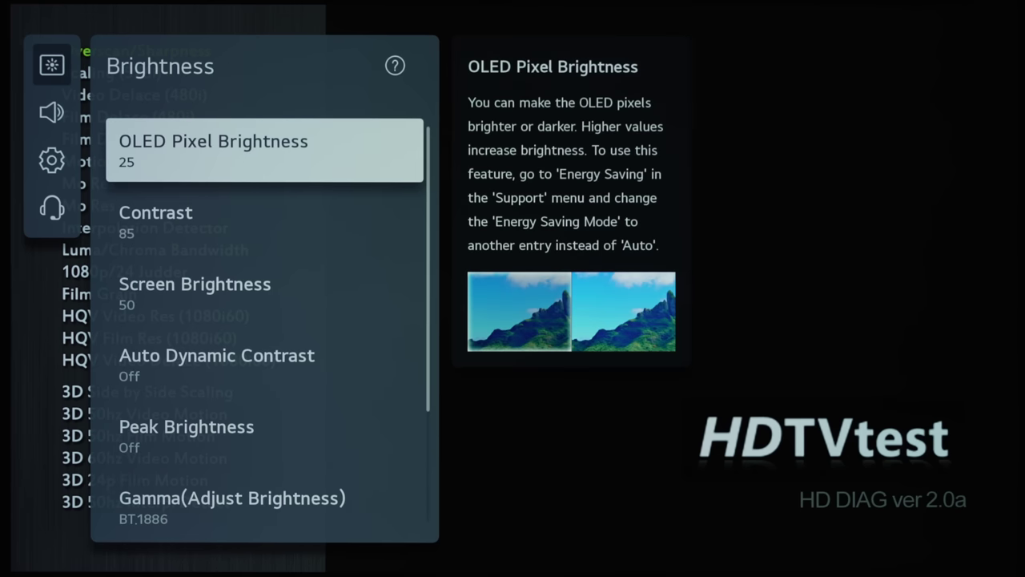
key("Down")
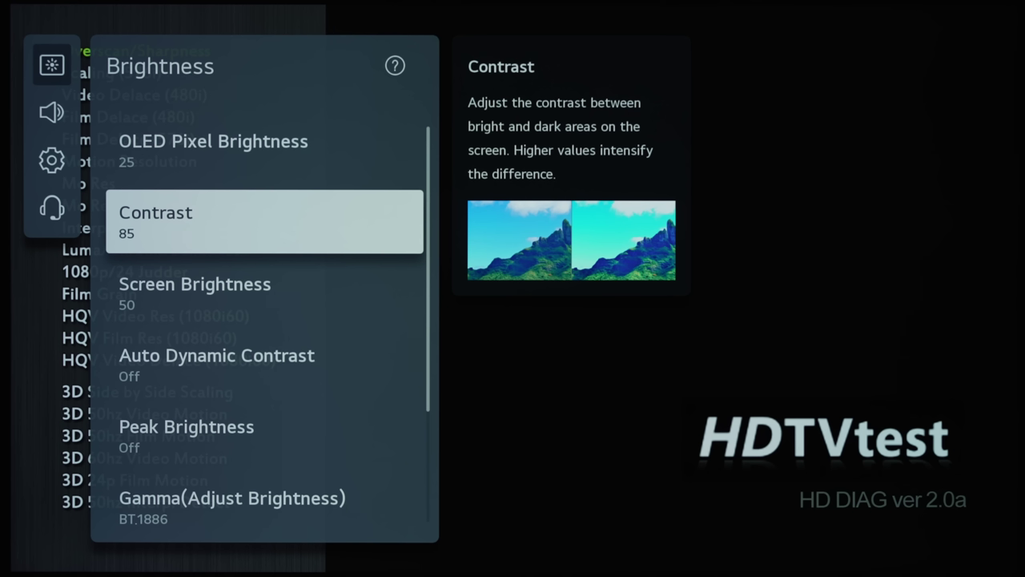
key("Up")
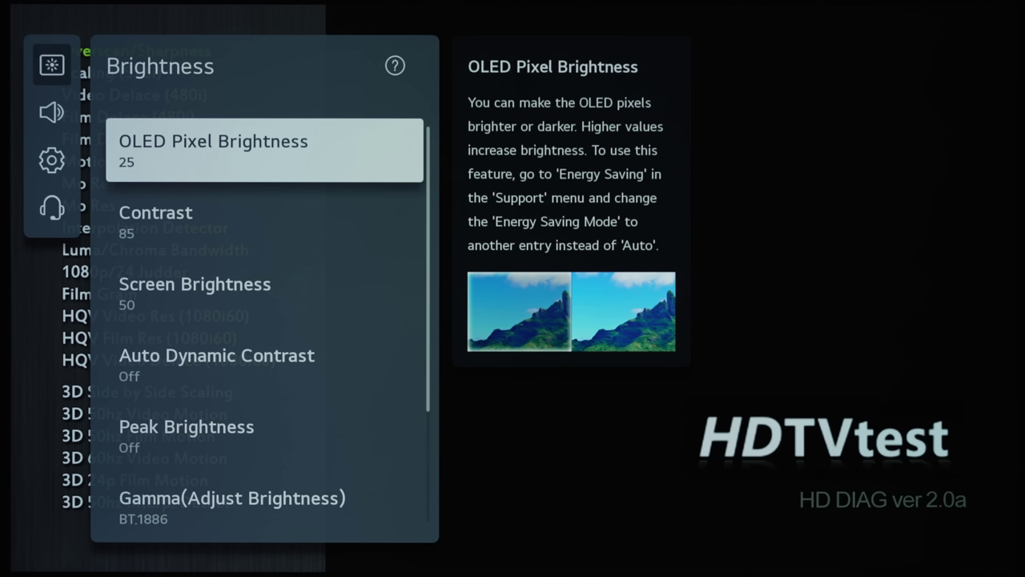
key("Return")
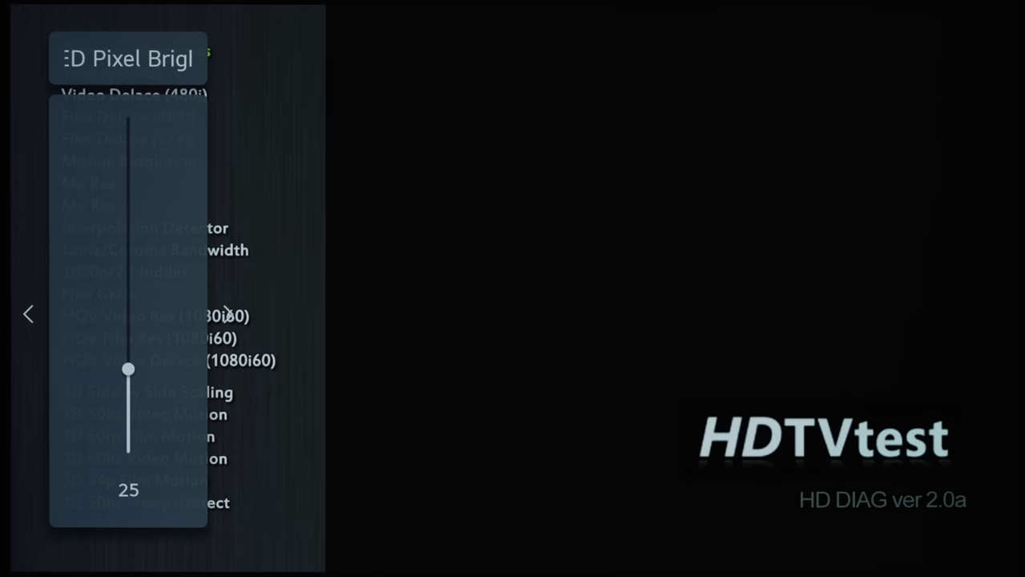
key("Up")
key("Up")
key("Up")
key("Up")
key("Up")
key("Up")
key("Up")
key("Up")
key("Up")
key("Up")
key("Up")
key("Up")
key("Up")
key("Up")
key("Up")
key("Up")
key("Up")
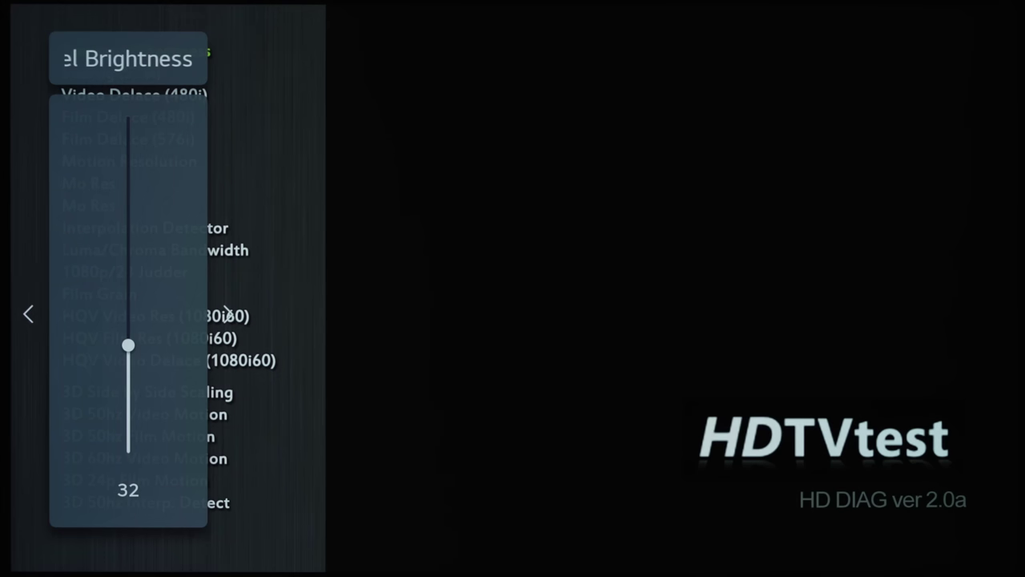
key("Up")
key("Up")
key("Up")
key("Up")
key("Up")
key("Up")
key("Up")
key("Up")
key("Up")
key("Up")
key("Up")
key("Up")
key("Up")
key("Up")
key("Up")
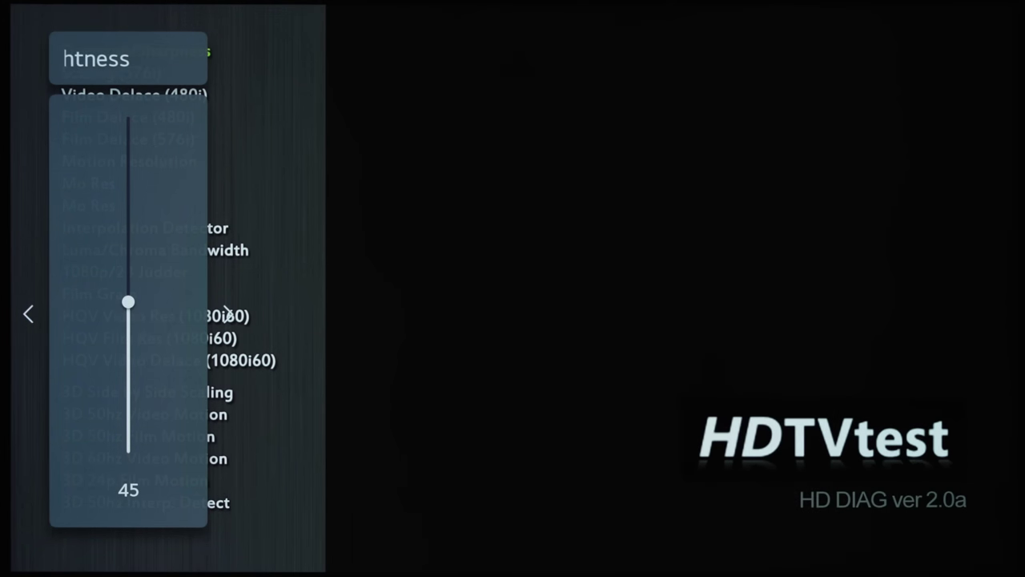
key("Up")
key("Up")
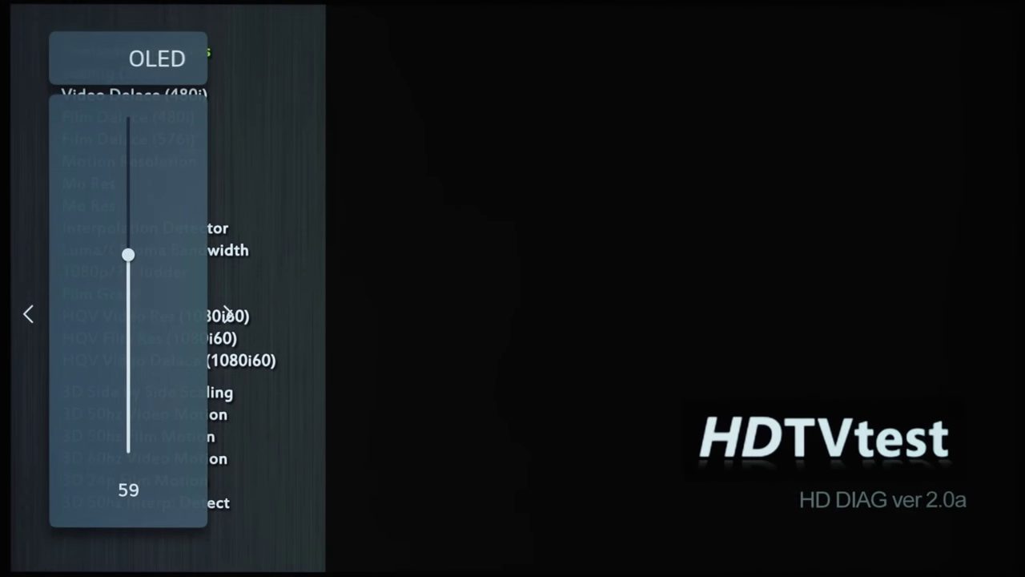
key("Down")
key("Down")
key("Down")
key("Down")
key("Down")
key("Down")
key("Down")
key("Down")
key("Down")
key("Down")
key("Down")
key("Down")
key("Down")
key("Down")
key("Down")
key("Down")
key("Down")
key("Down")
key("Down")
key("Down")
key("Down")
key("Down")
key("Down")
key("Down")
key("Down")
key("Down")
key("Down")
key("Down")
key("Down")
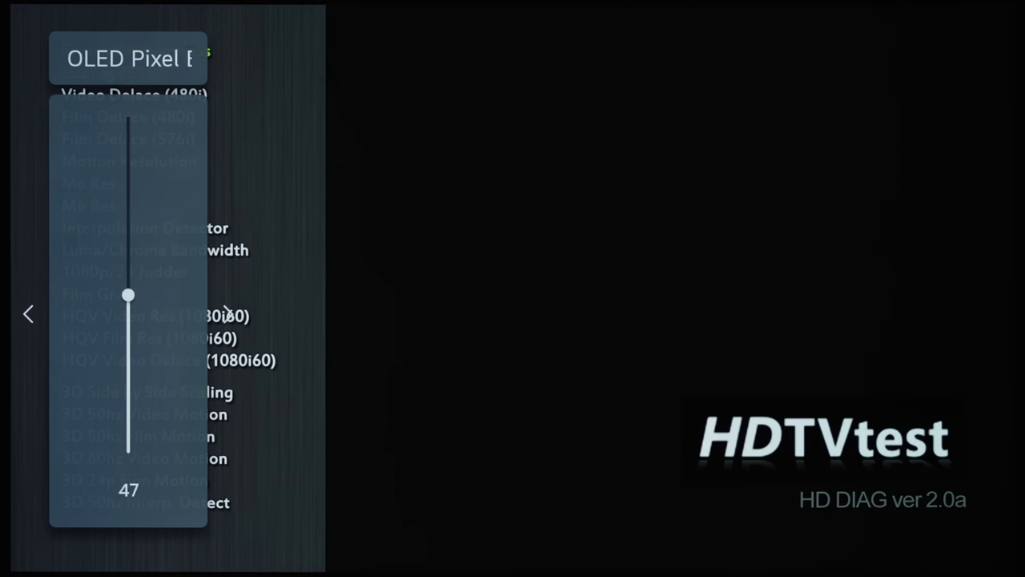
key("Down")
key("Down")
key("Down")
key("Down")
key("Down")
key("Down")
key("Down")
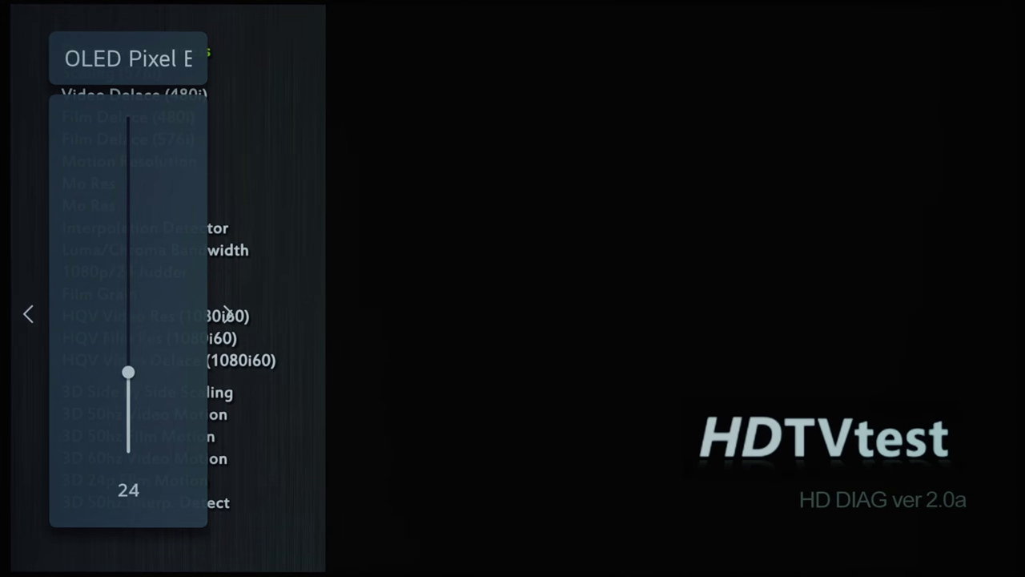
key("Up")
key("Up")
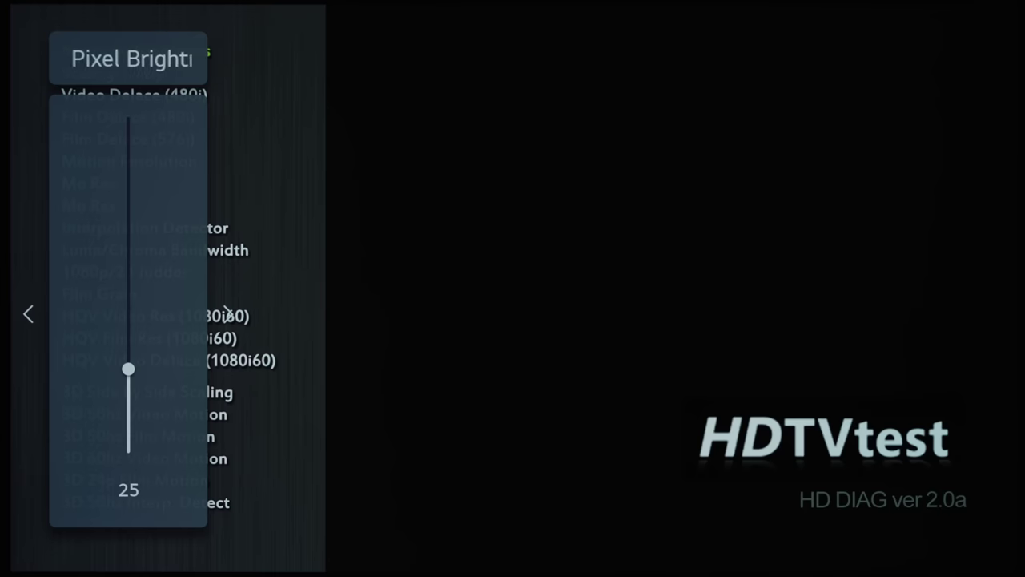
key("Return")
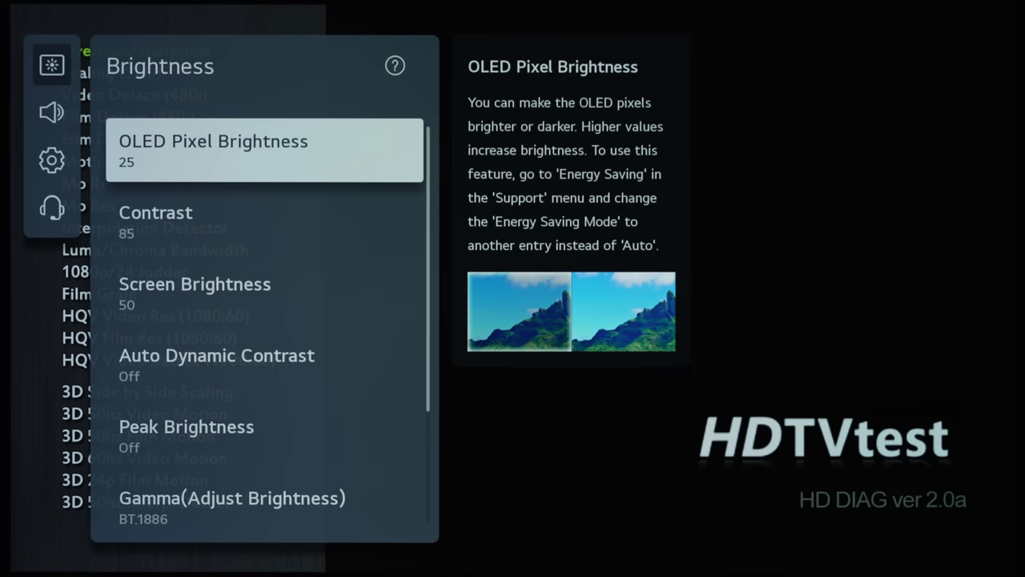
key("Down")
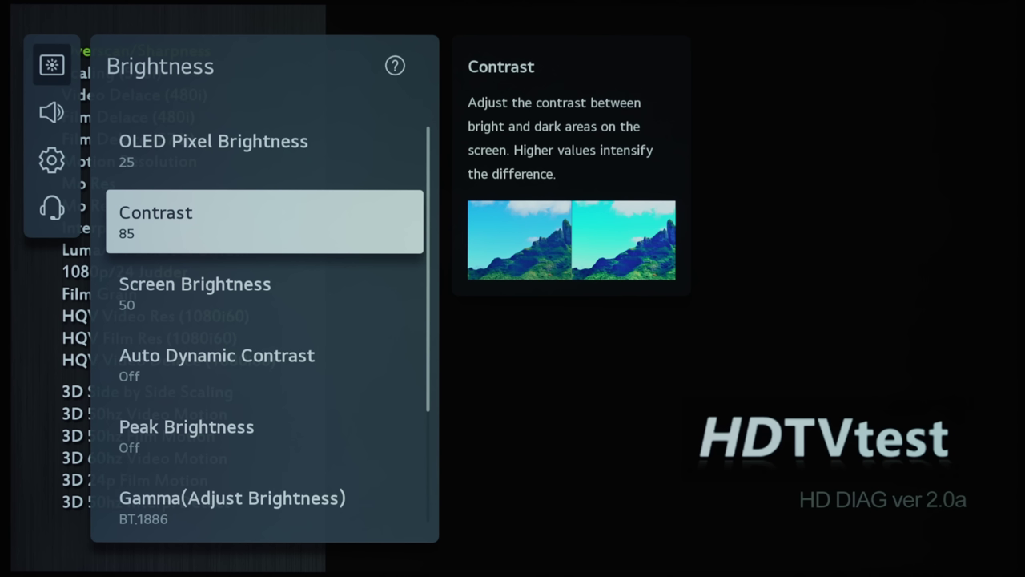
Push Contrast up to 100, then set it back to 85
key("Return")
key("Up")
key("Up")
key("Up")
key("Up")
key("Up")
key("Up")
key("Up")
key("Up")
key("Up")
key("Up")
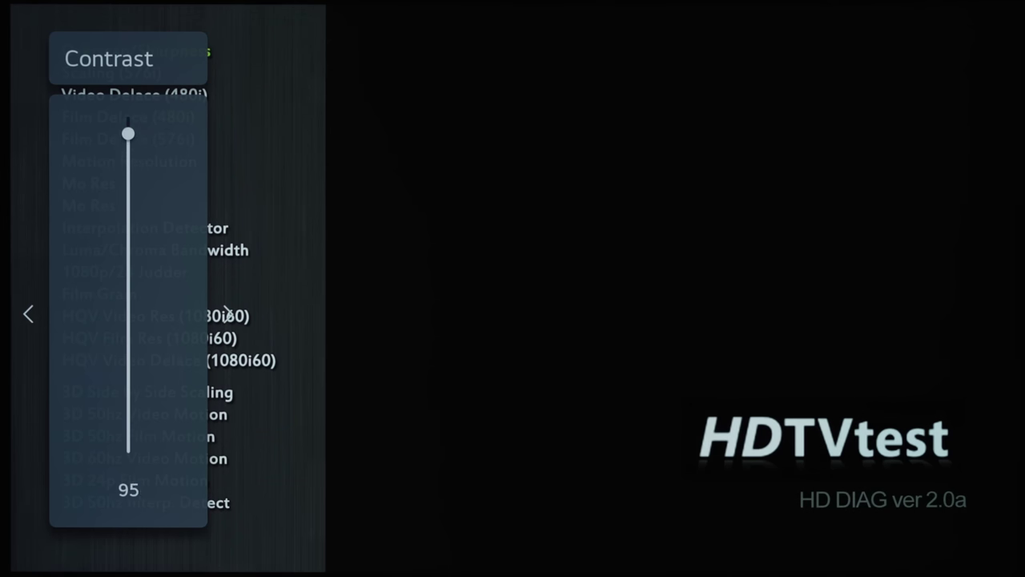
key("Up")
key("Up")
key("Up")
key("Up")
key("Up")
key("Down")
key("Down")
key("Down")
key("Down")
key("Down")
key("Down")
key("Down")
key("Down")
key("Down")
key("Down")
key("Down")
key("Down")
key("Down")
key("Down")
key("Down")
key("Down")
key("Down")
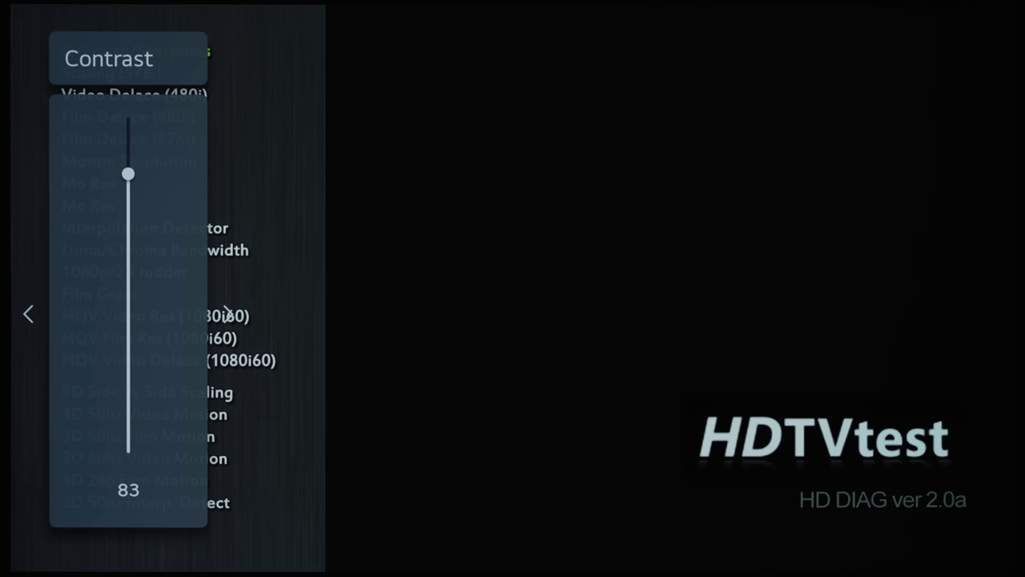
key("Up")
key("Up")
key("Escape")
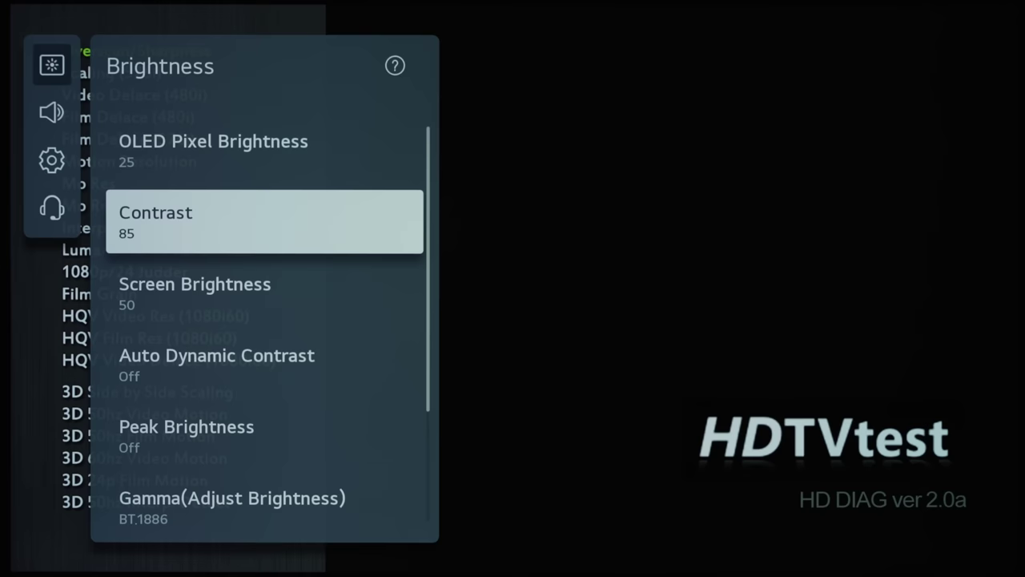
Try Screen Brightness values from about 38 upward, then set it back to 50
key("Down")
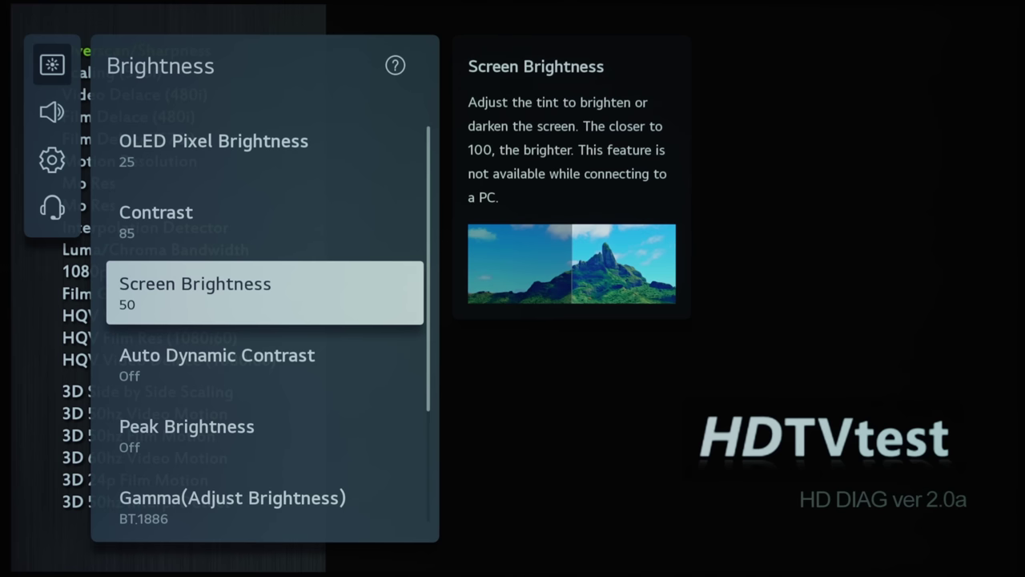
key("Return")
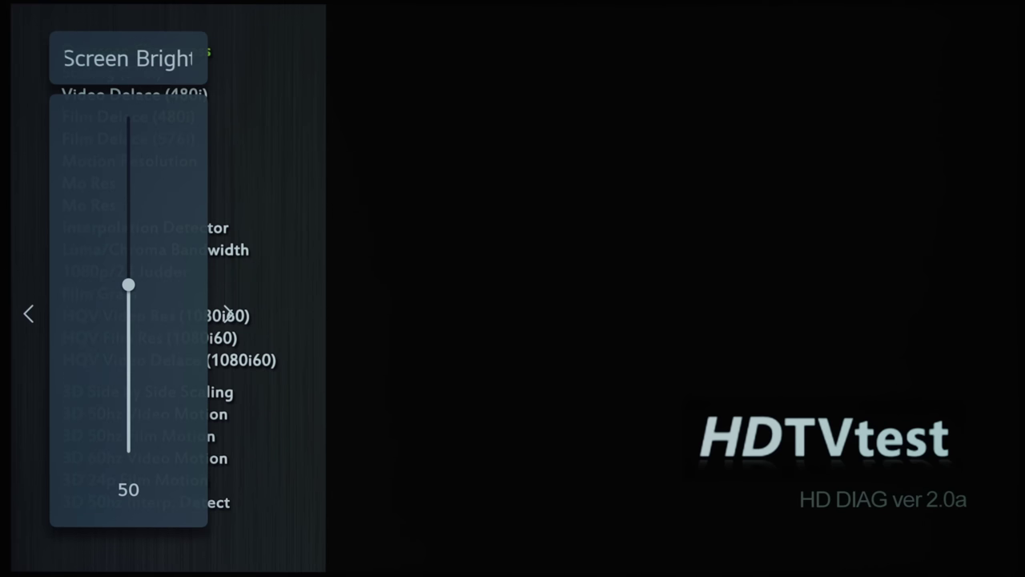
key("Down")
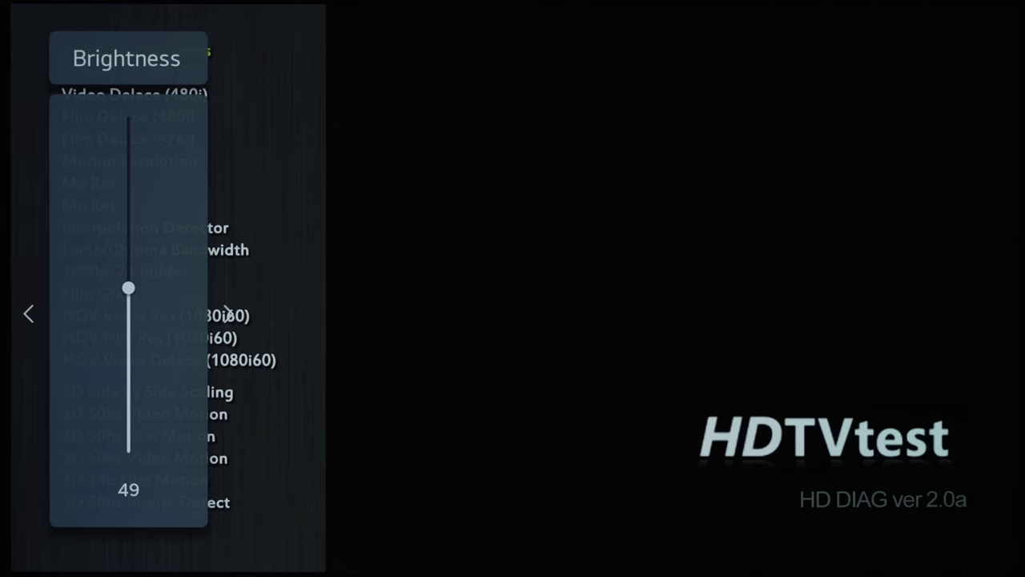
key("Down")
key("Down")
key("Down")
key("Down")
key("Down")
key("Down")
key("Down")
key("Down")
key("Down")
key("Down")
key("Down")
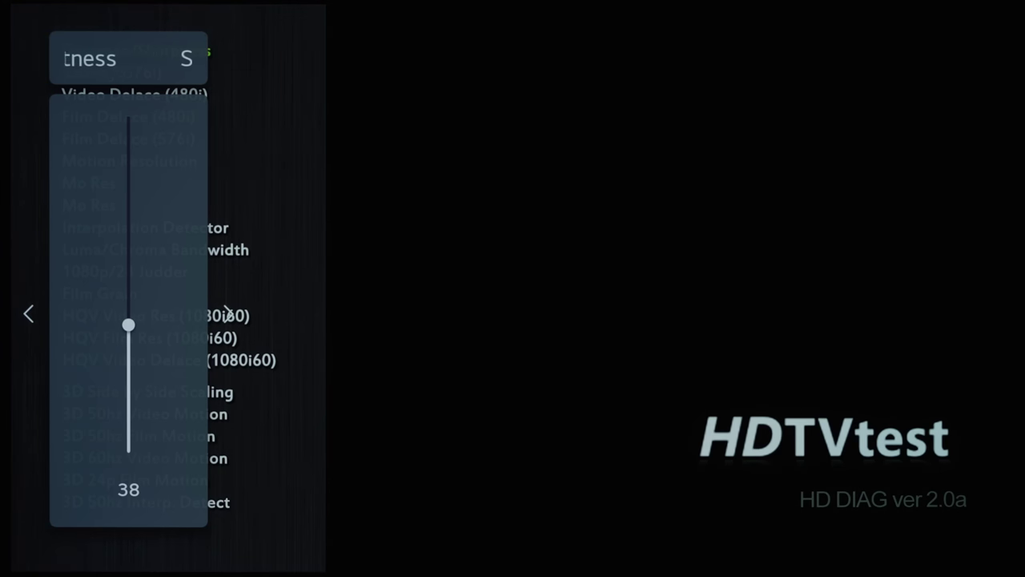
key("Up")
key("Up")
key("Up")
key("Up")
key("Up")
key("Up")
key("Up")
key("Up")
key("Up")
key("Up")
key("Up")
key("Up")
key("Up")
key("Up")
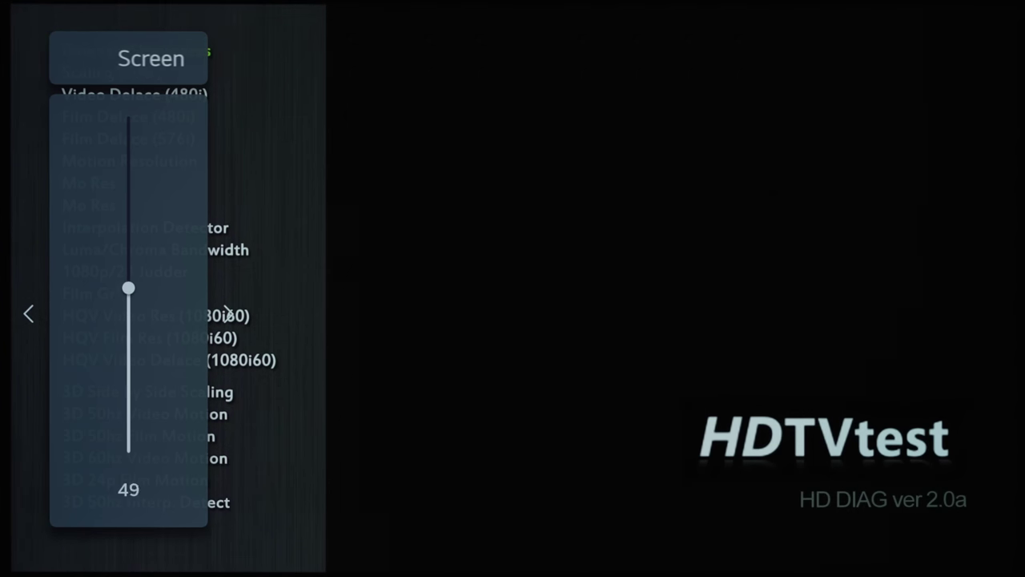
key("Up")
key("Up")
key("Up")
key("Up")
key("Up")
key("Up")
key("Up")
key("Up")
key("Up")
key("Down")
key("Down")
key("Down")
key("Down")
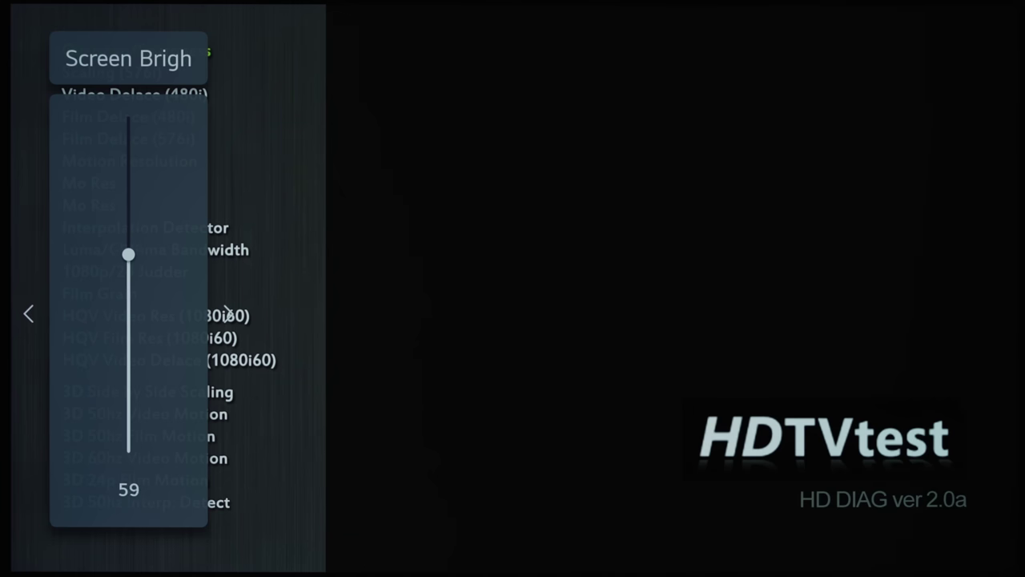
key("Down")
key("Down")
key("Down")
key("Down")
key("Down")
key("Down")
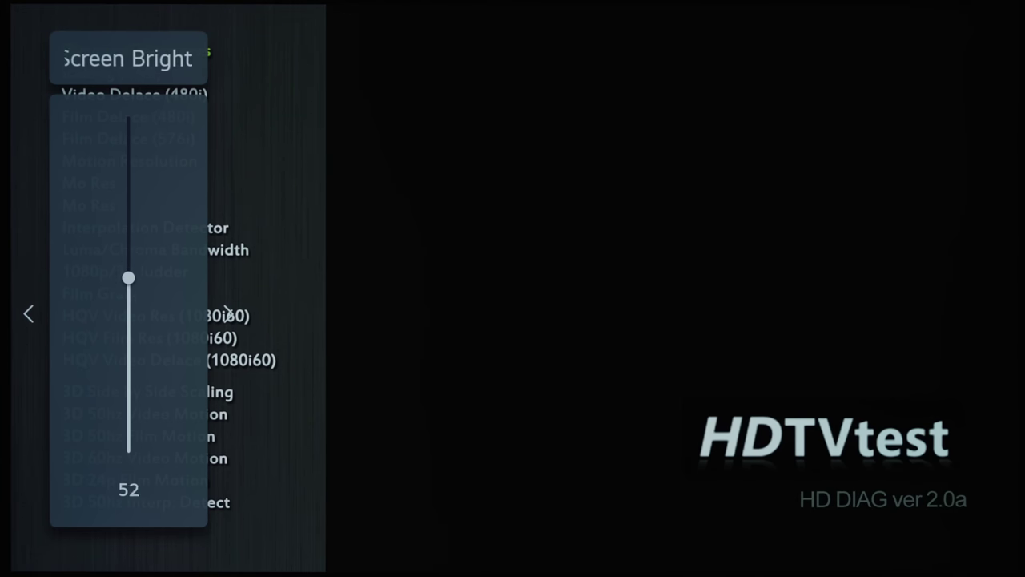
key("Down")
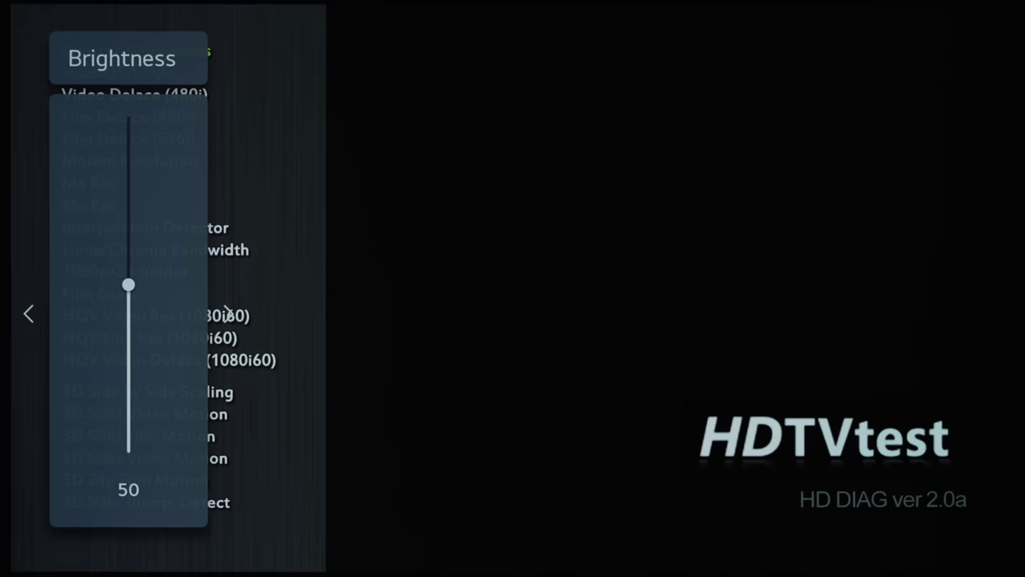
key("Return")
key("Down")
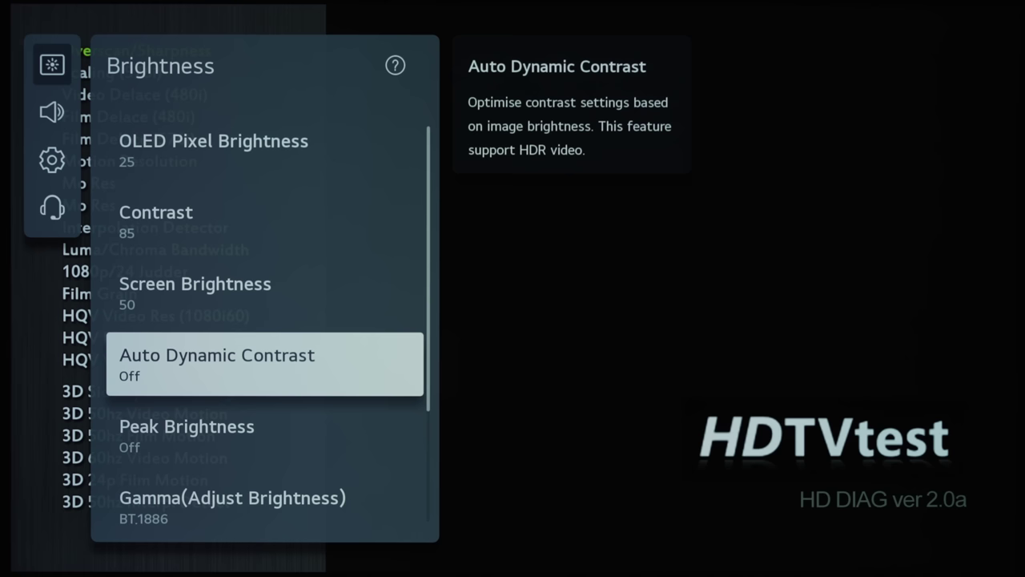
Browse the Peak Brightness levels Off to High, leaving Peak Brightness and Auto Dynamic Contrast Off
key("Down")
key("Up")
key("Down")
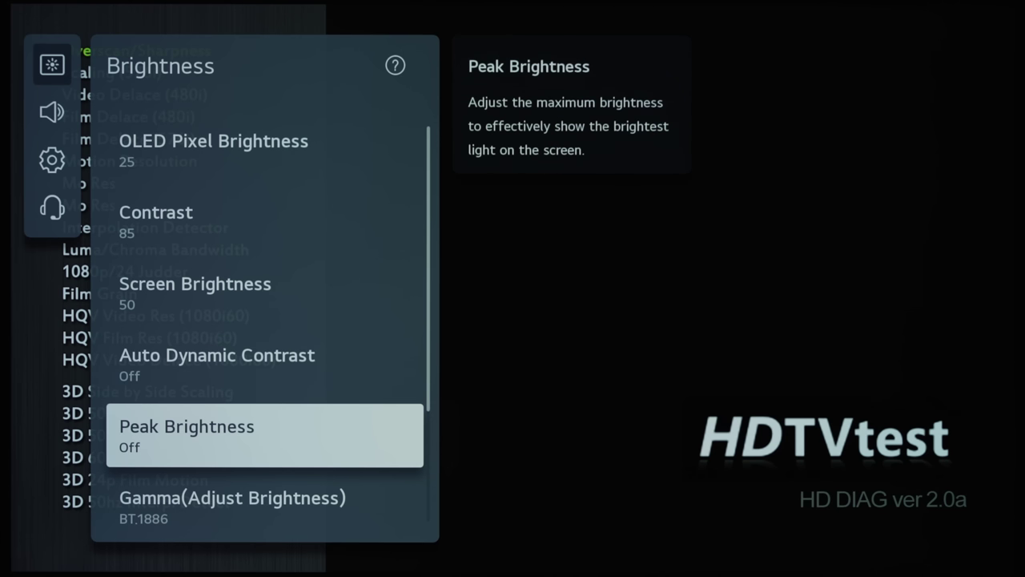
key("Return")
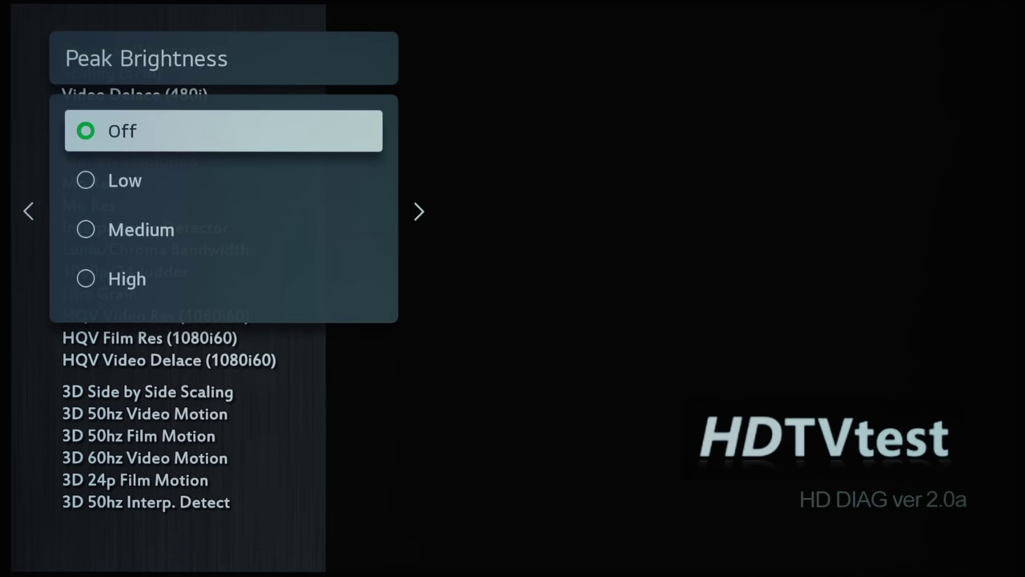
key("Down")
key("Down")
key("Down")
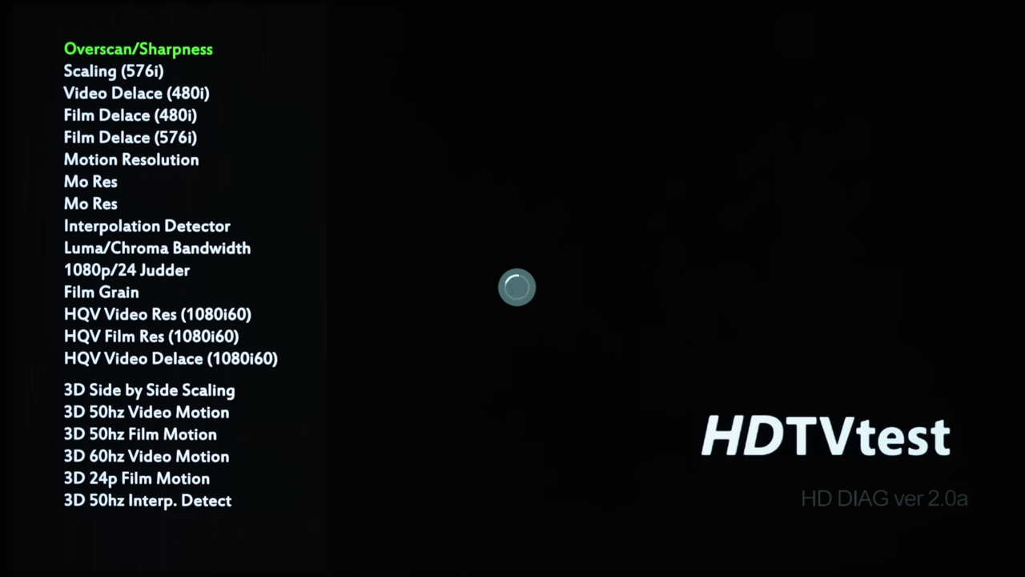
Reopen Picture > Advanced Settings > Brightness and scroll down its list
key("Menu")
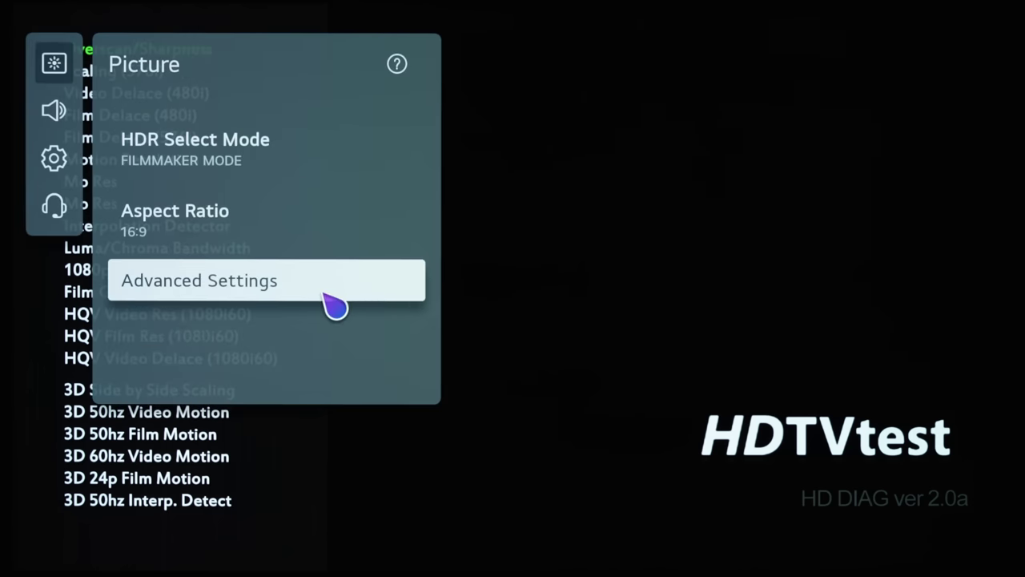
left_click(330, 298)
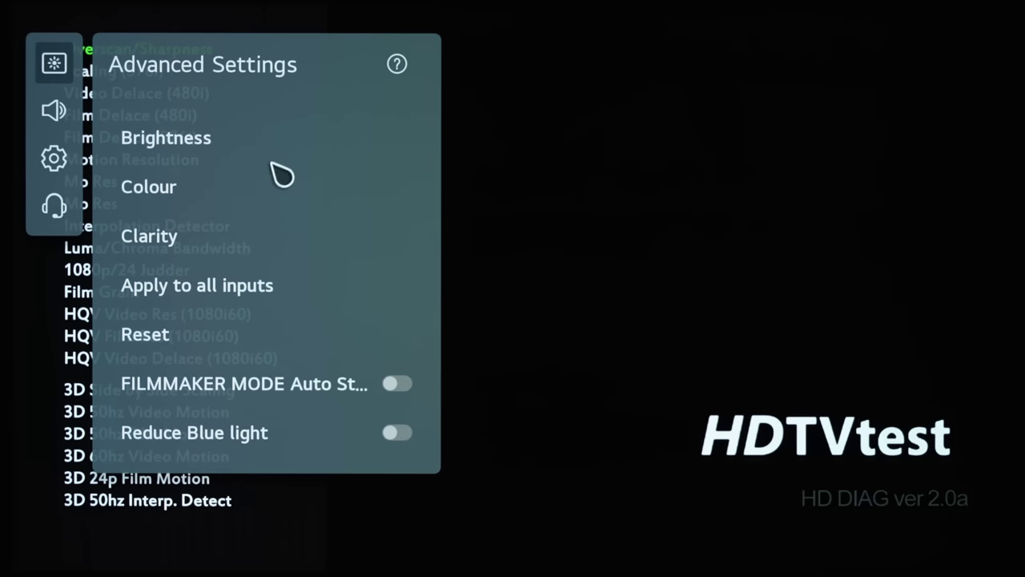
left_click(281, 154)
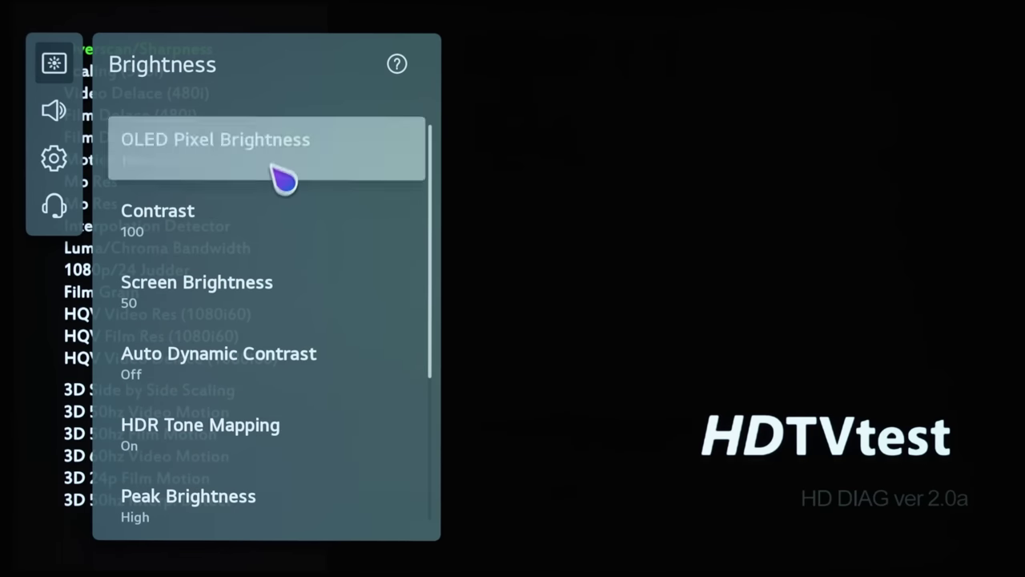
scroll(265, 337, "down", 2)
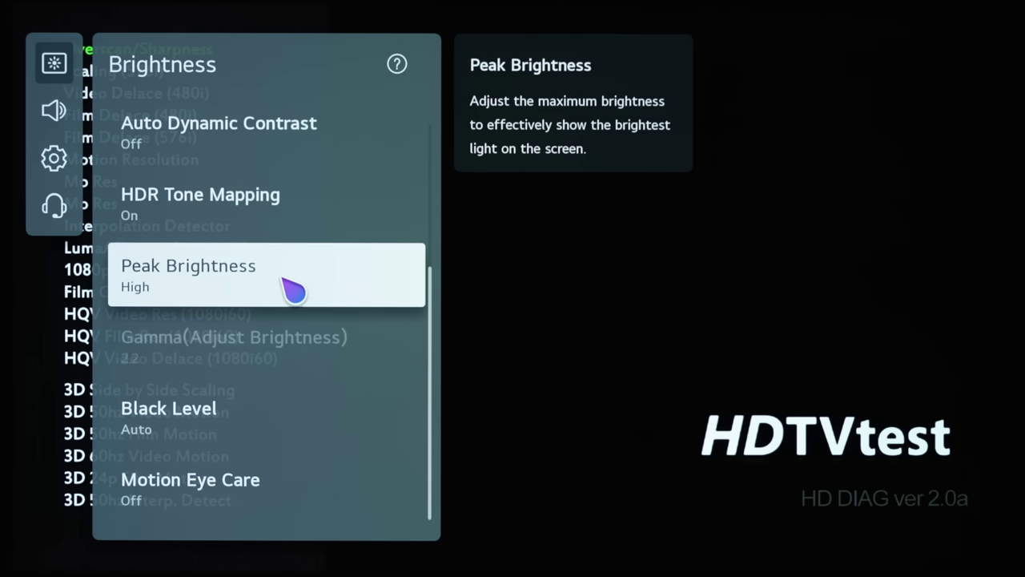
Review the HDR Tone Mapping choices several times, keeping it On
key("Up")
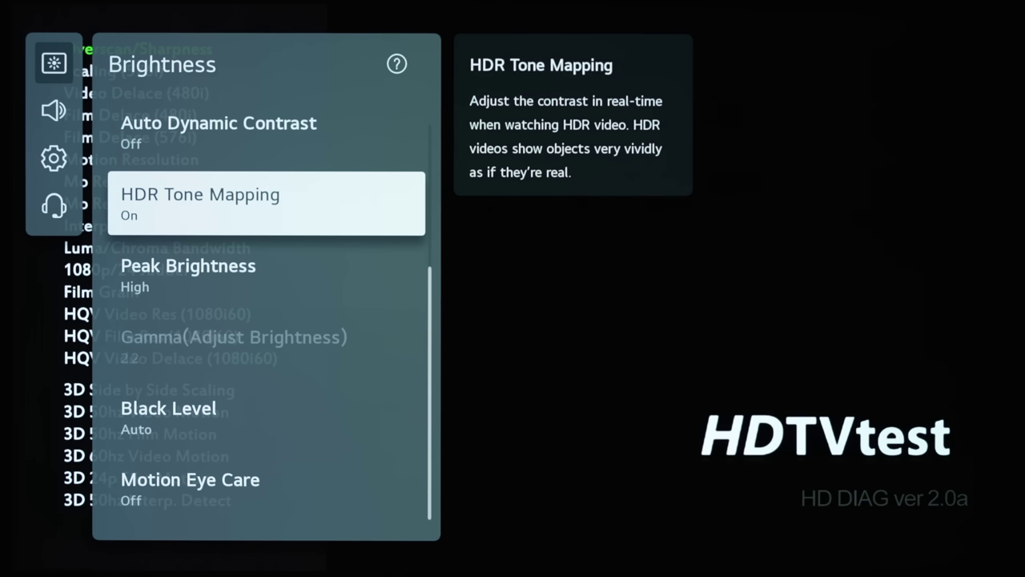
key("Return")
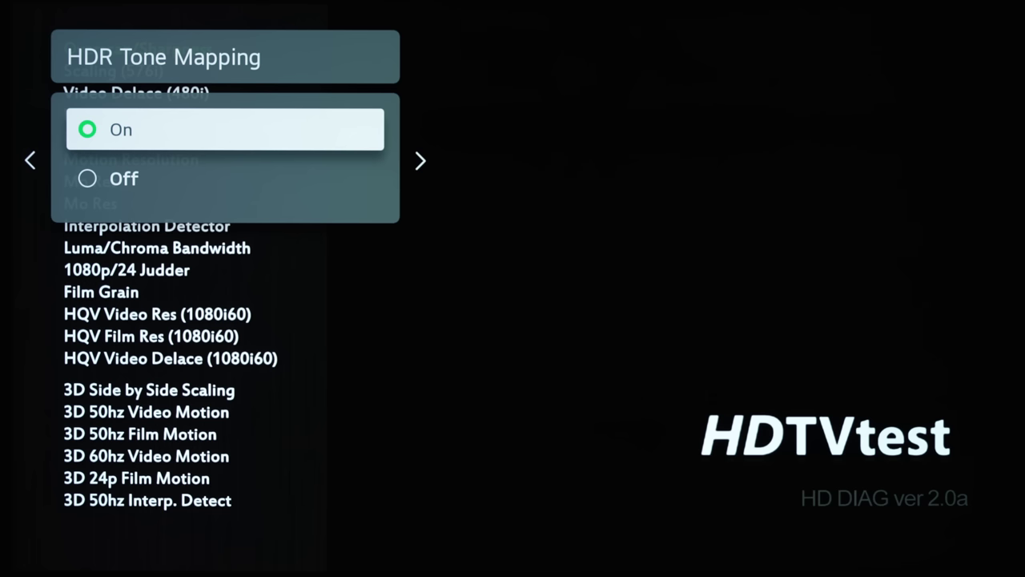
key("Down")
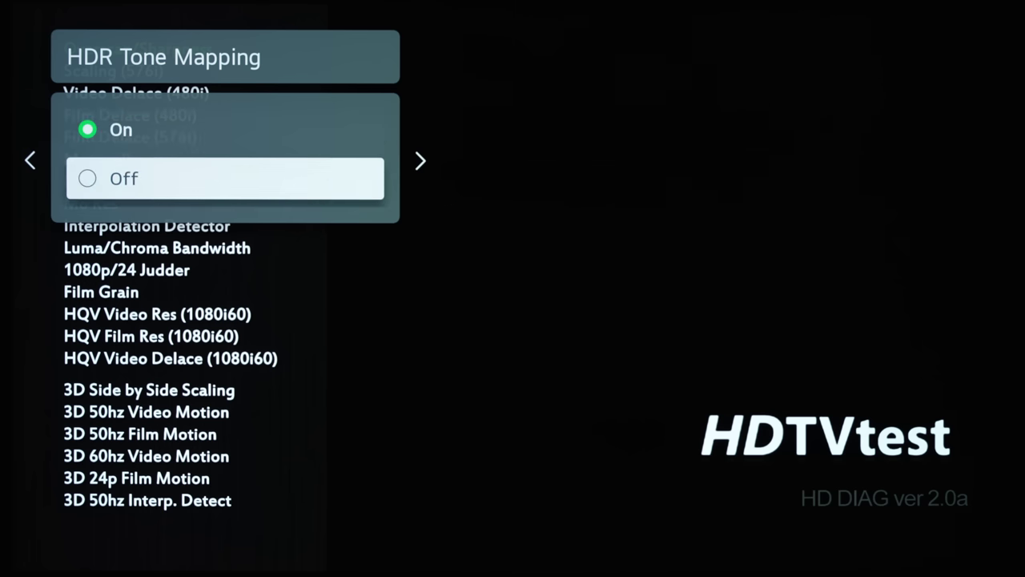
key("Up")
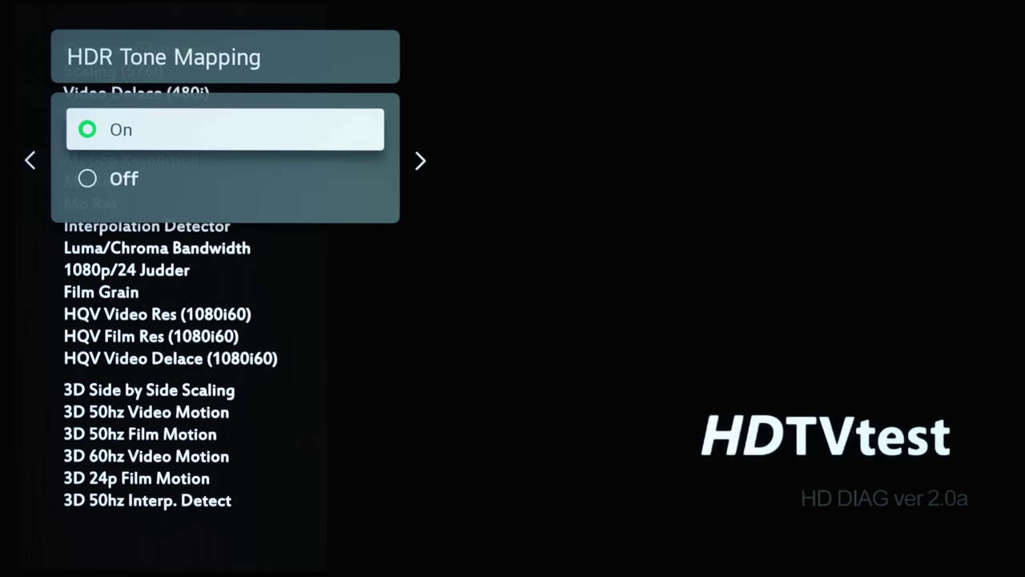
key("Return")
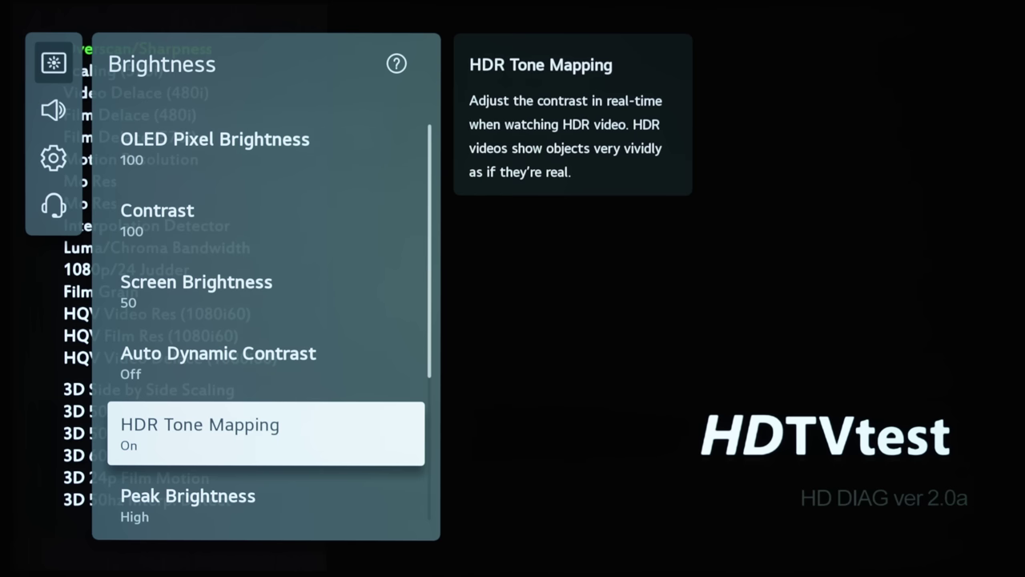
key("Return")
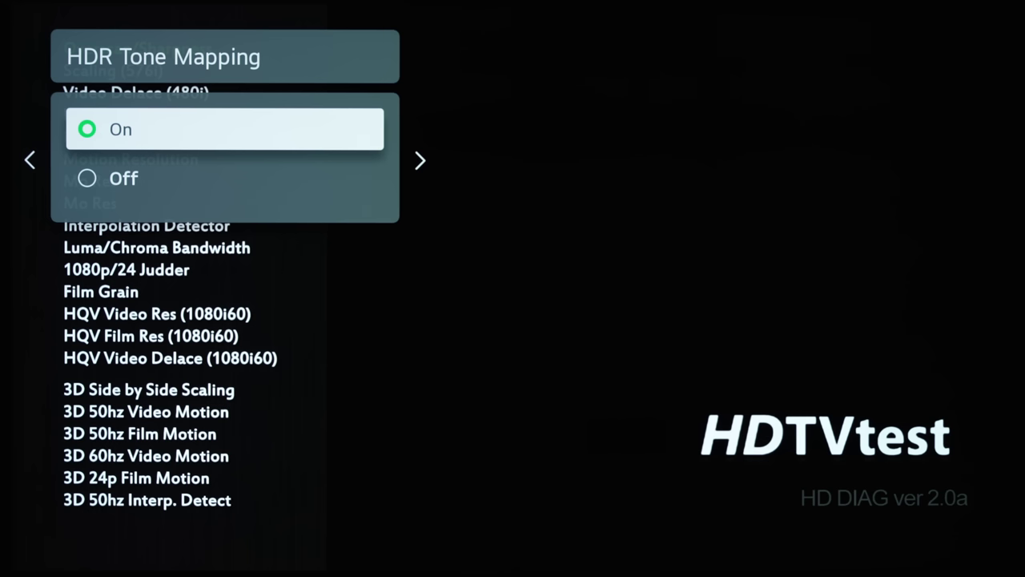
key("Return")
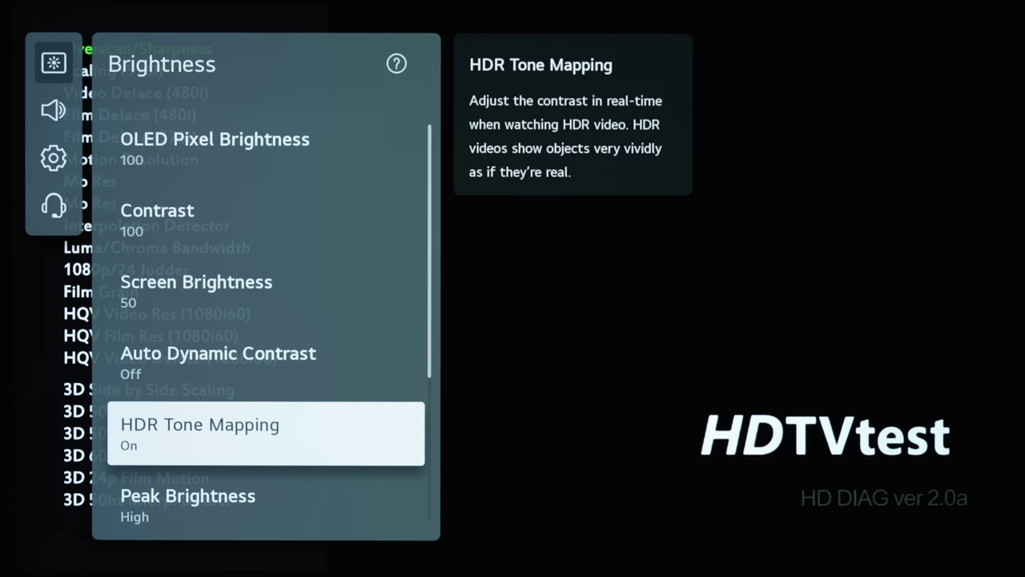
key("Return")
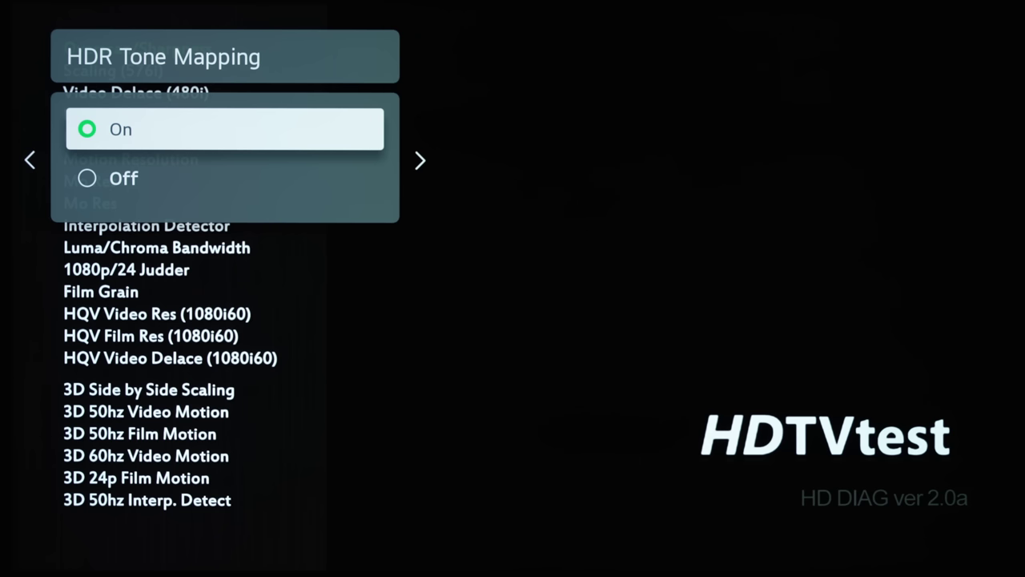
key("Return")
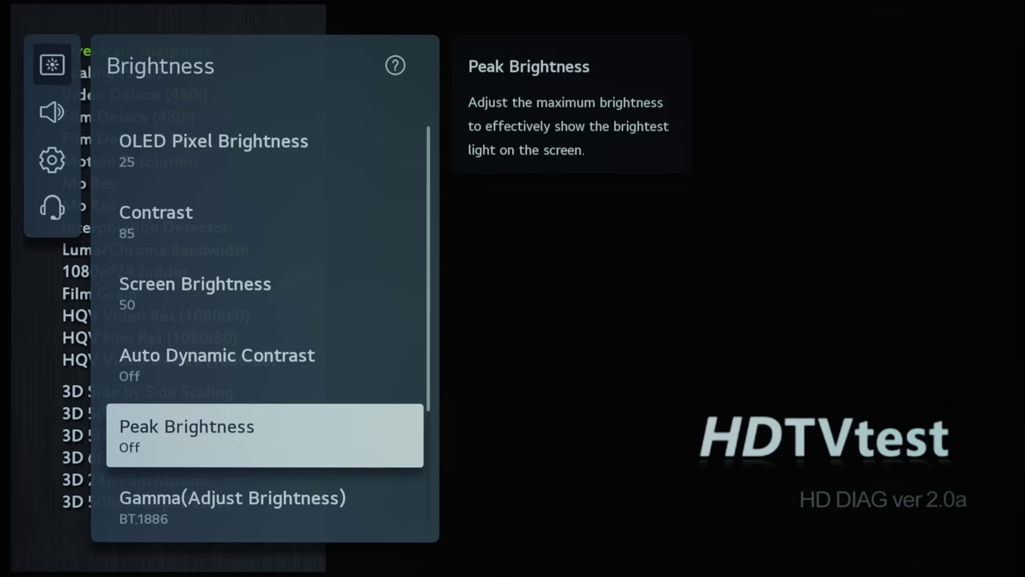
key("Down")
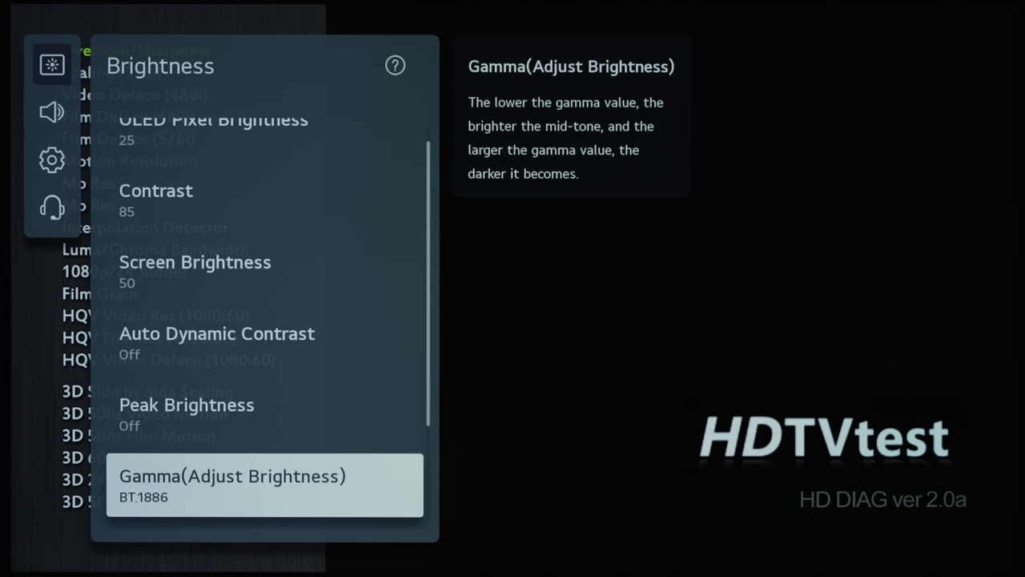
key("Return")
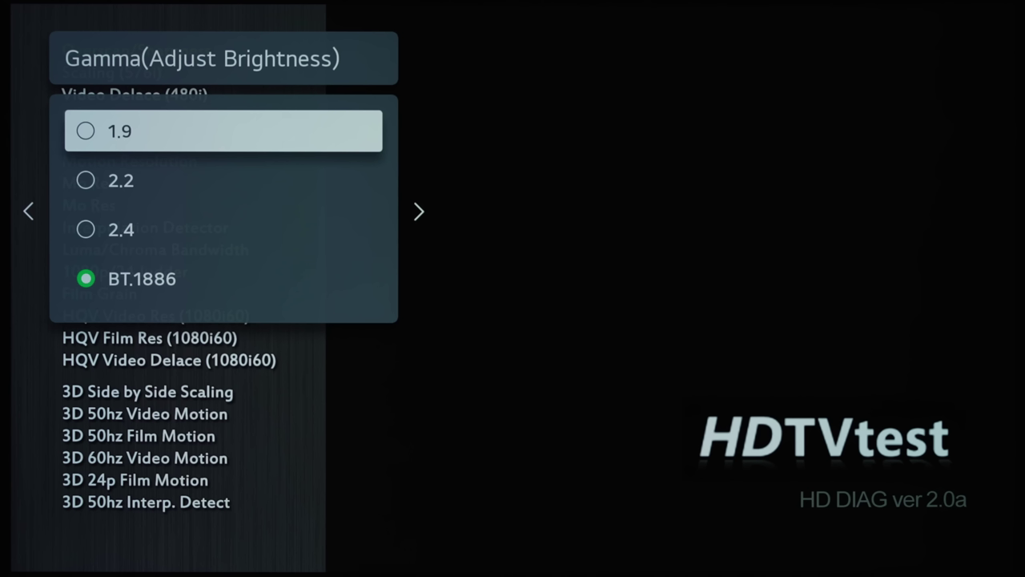
key("Down")
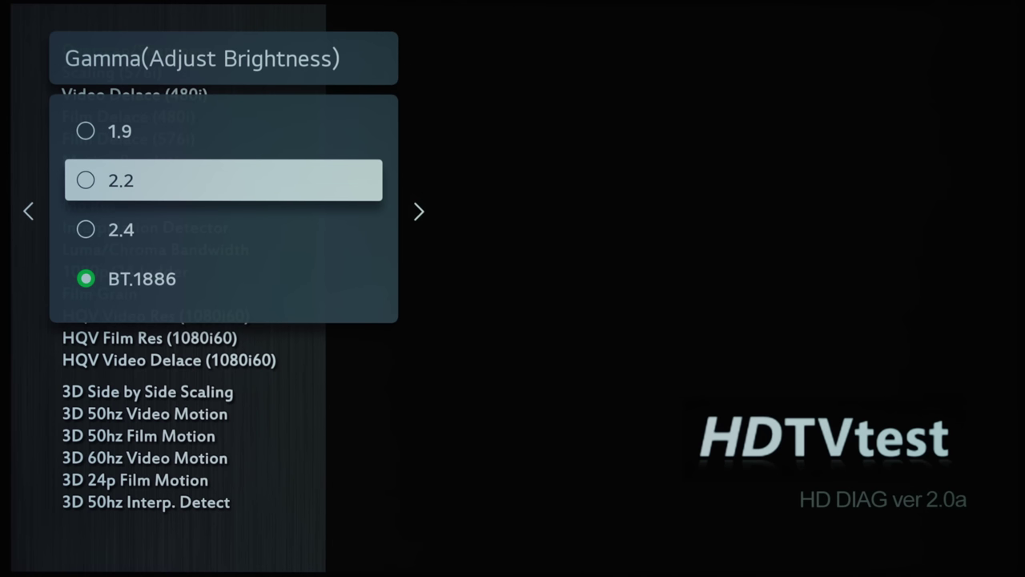
key("Down")
key("Up")
key("Up")
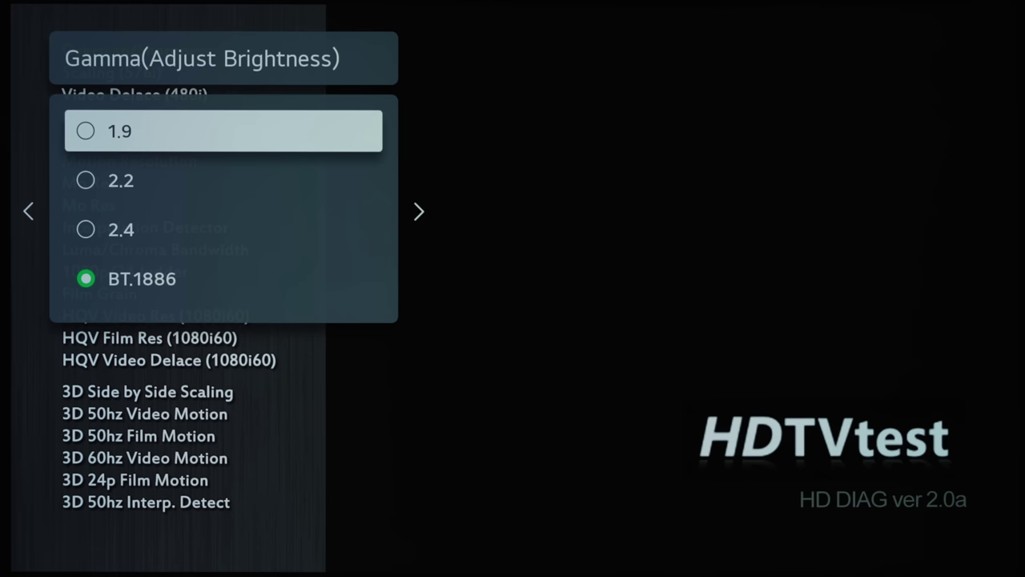
key("Return")
key("Down")
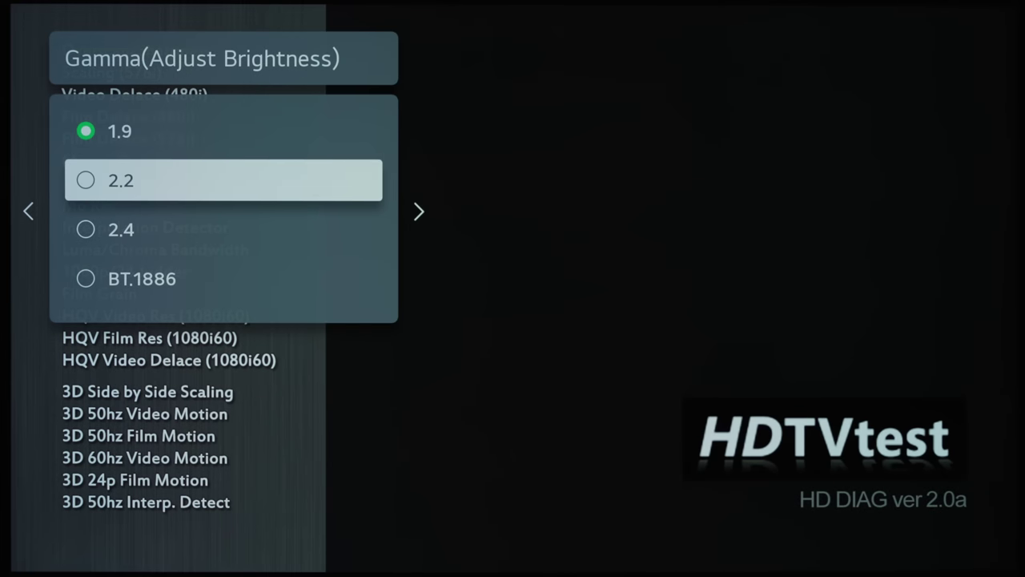
key("Return")
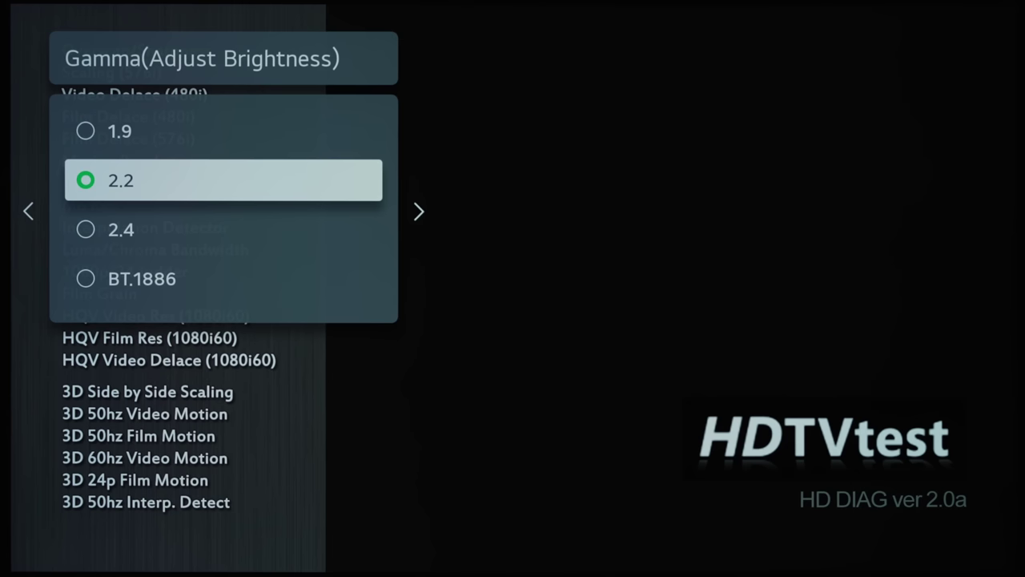
key("Down")
key("Return")
key("Down")
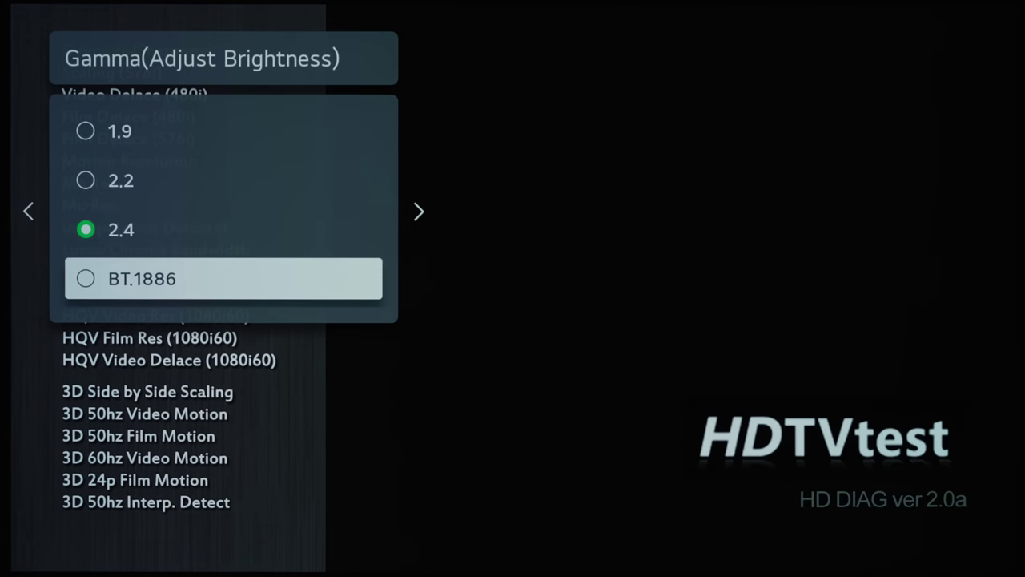
key("Return")
key("Up")
key("Return")
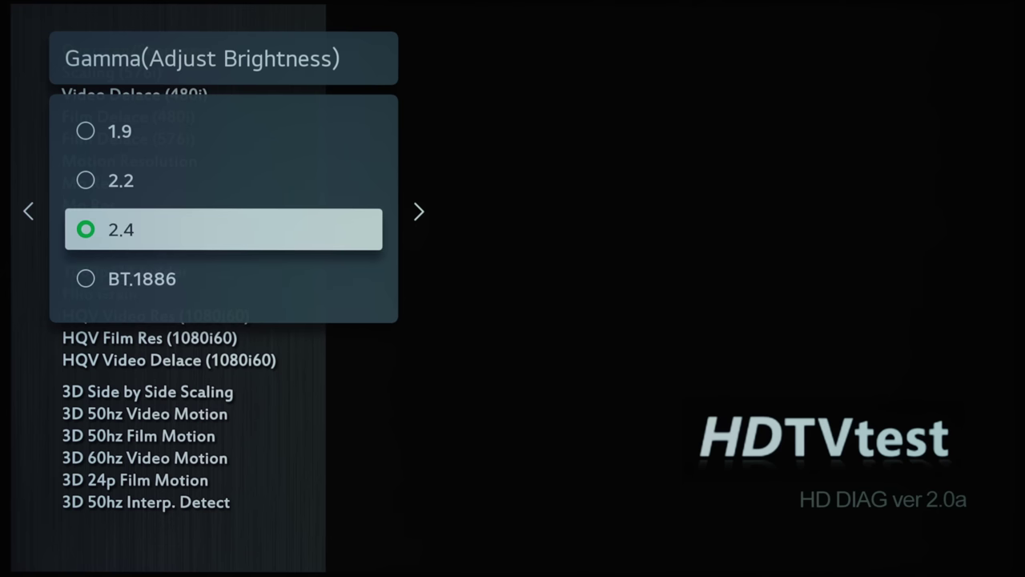
key("Down")
key("Return")
key("Up")
key("Return")
key("Down")
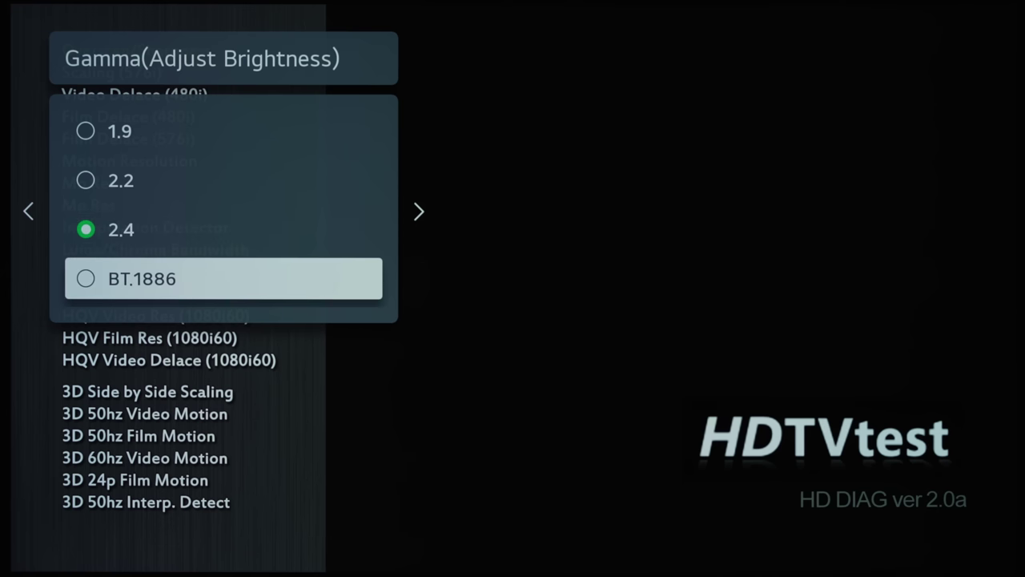
key("Return")
key("Escape")
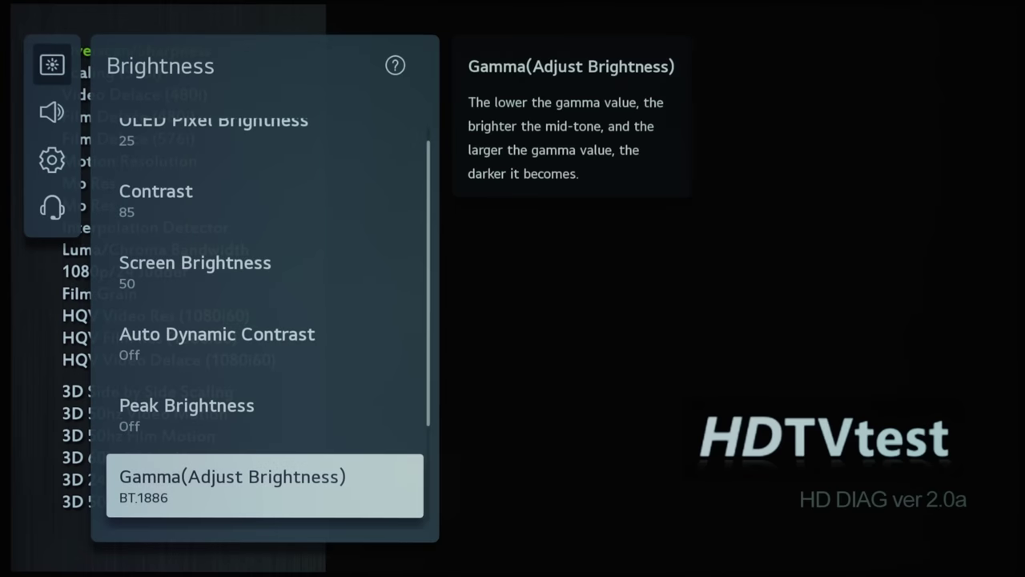
key("Down")
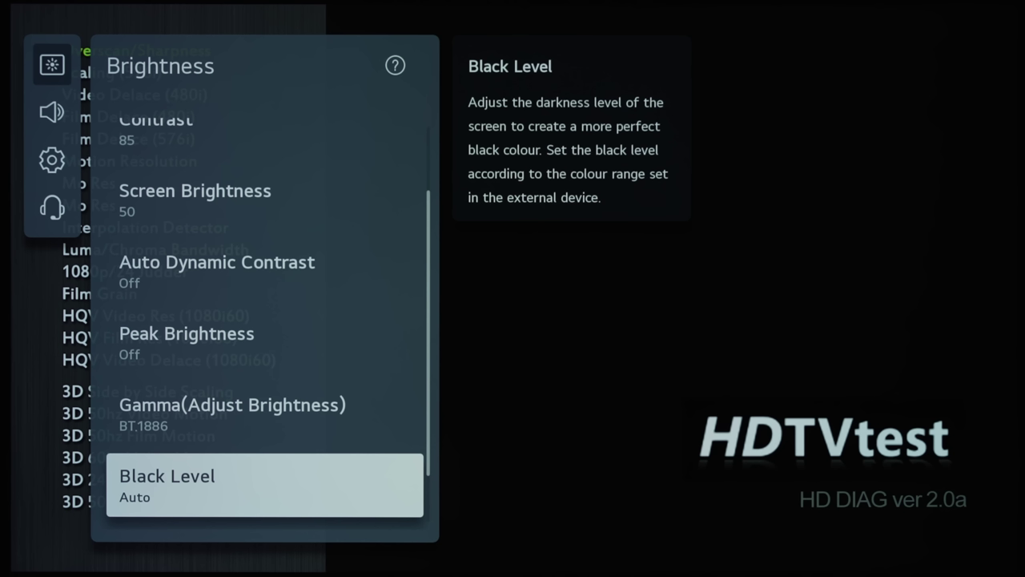
key("Return")
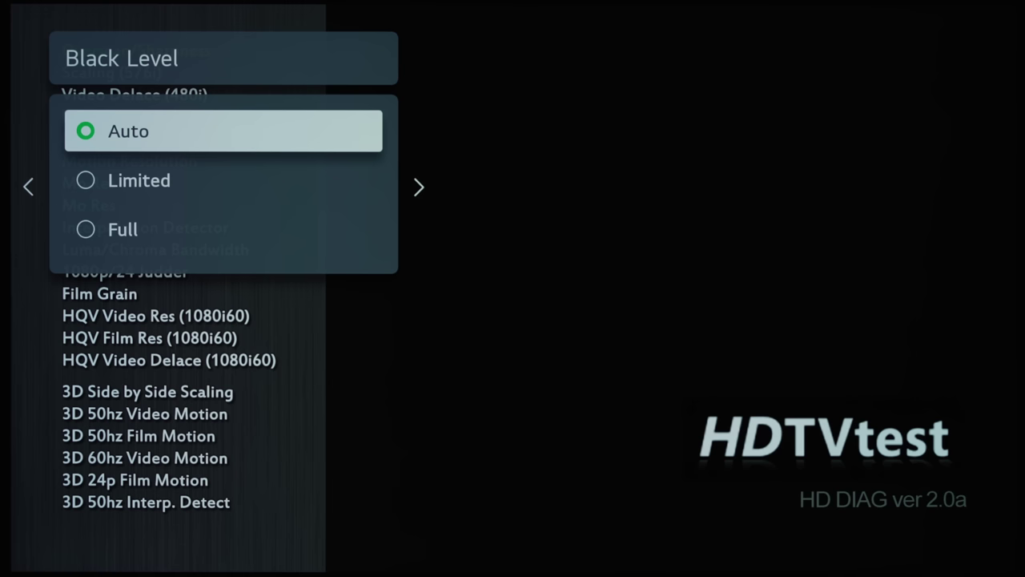
key("Down")
key("Return")
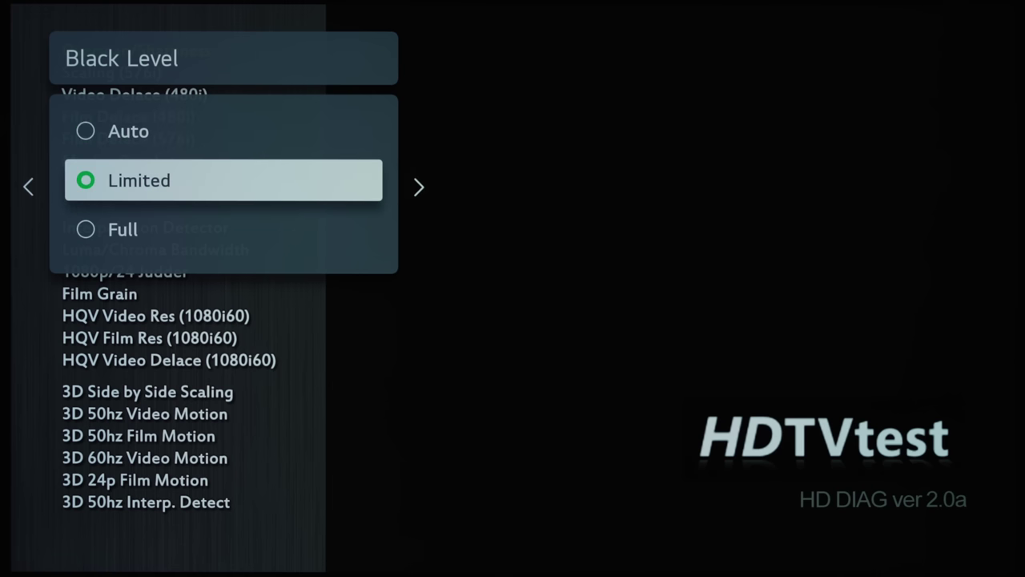
key("Down")
key("Return")
key("Up")
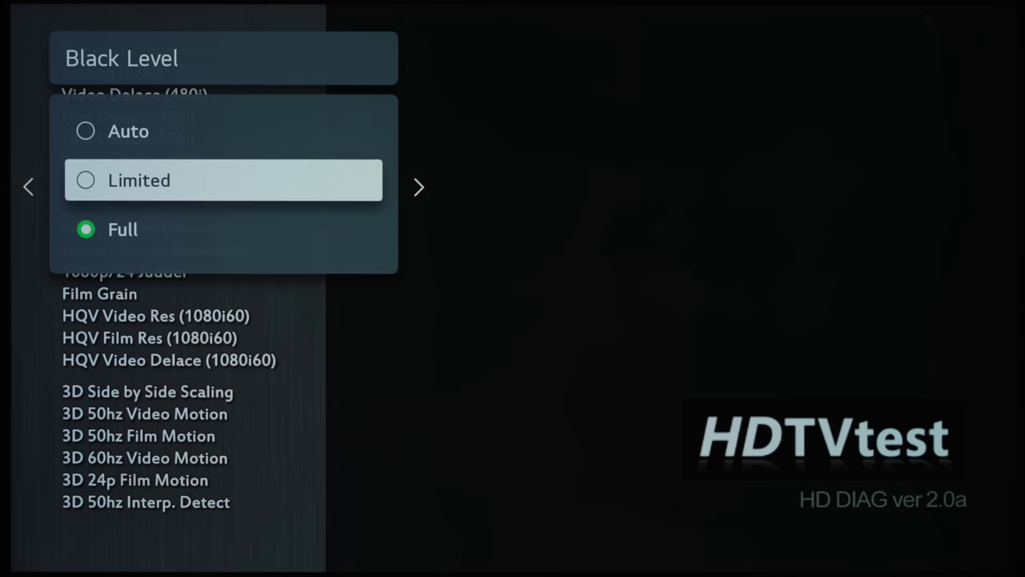
key("Up")
key("Down")
key("Return")
key("Down")
key("Return")
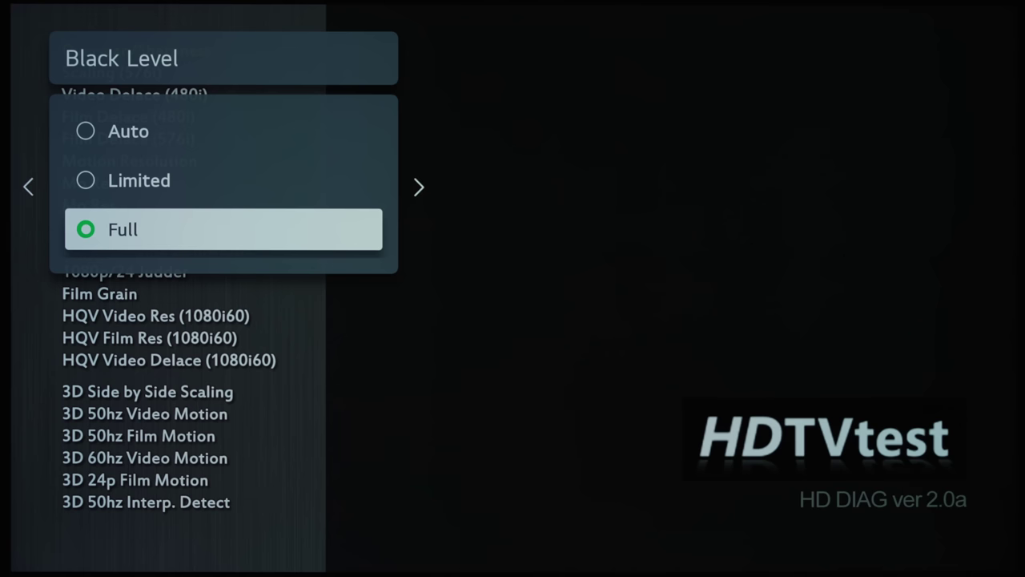
key("Up")
key("Return")
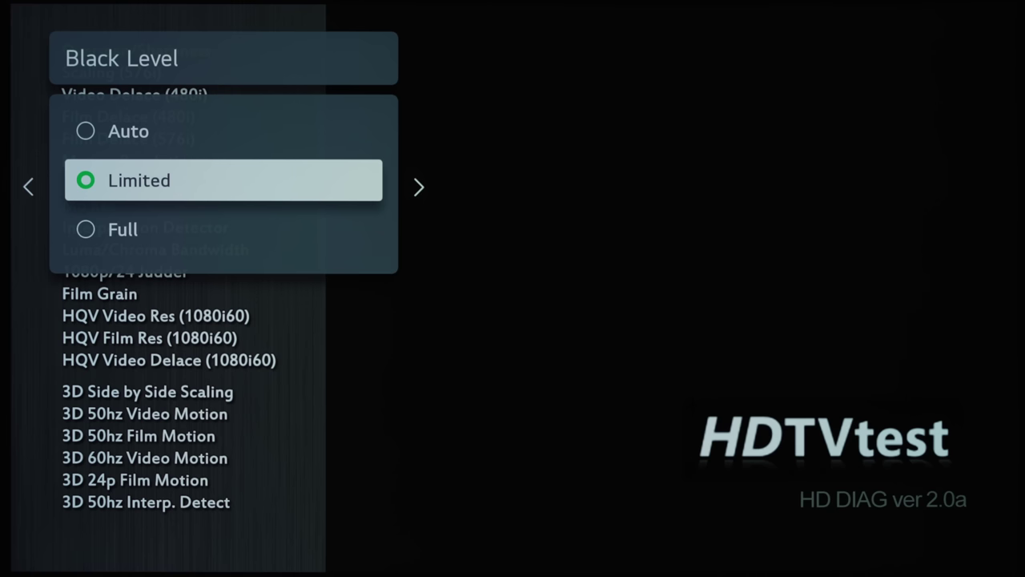
key("Down")
key("Return")
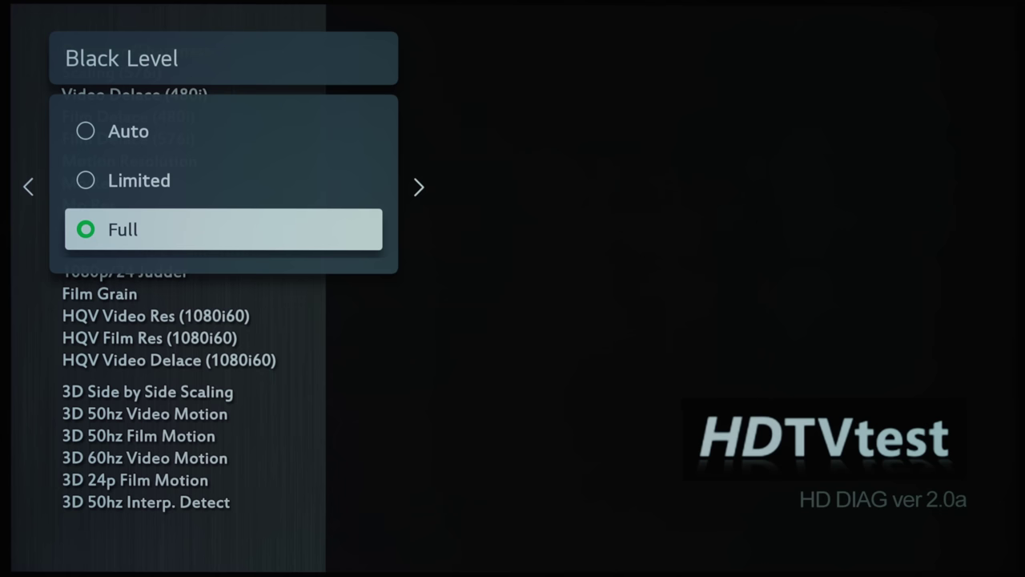
key("Up")
key("Up")
key("Return")
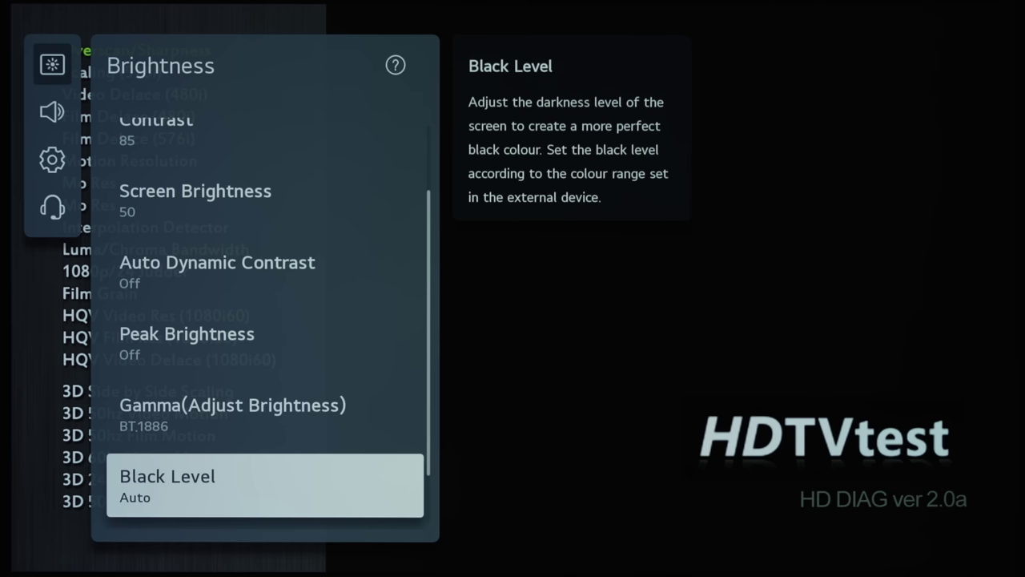
Leave Motion Eye Care Off and move back to the Colour group in Advanced Settings
key("Down")
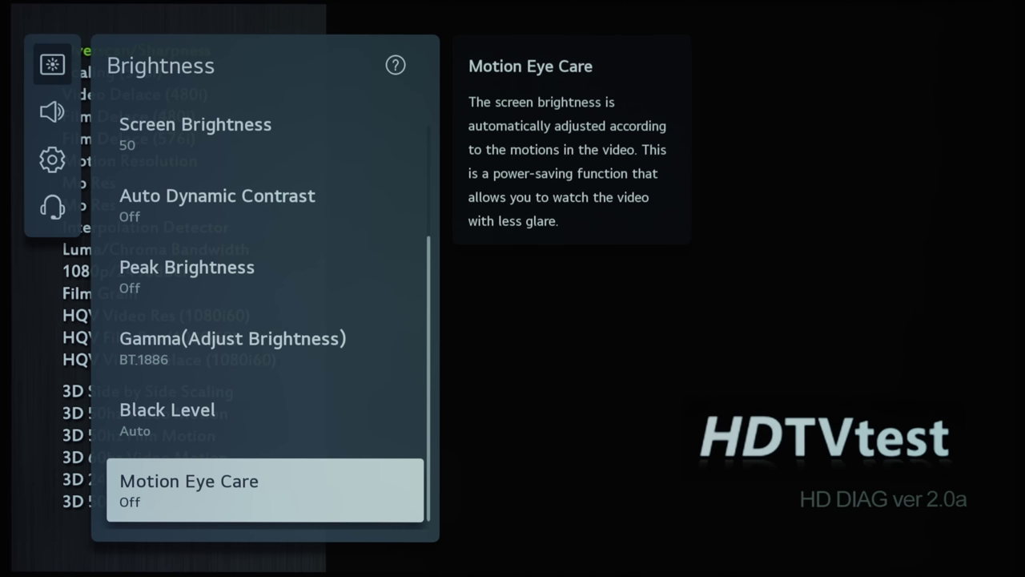
key("Escape")
key("Down")
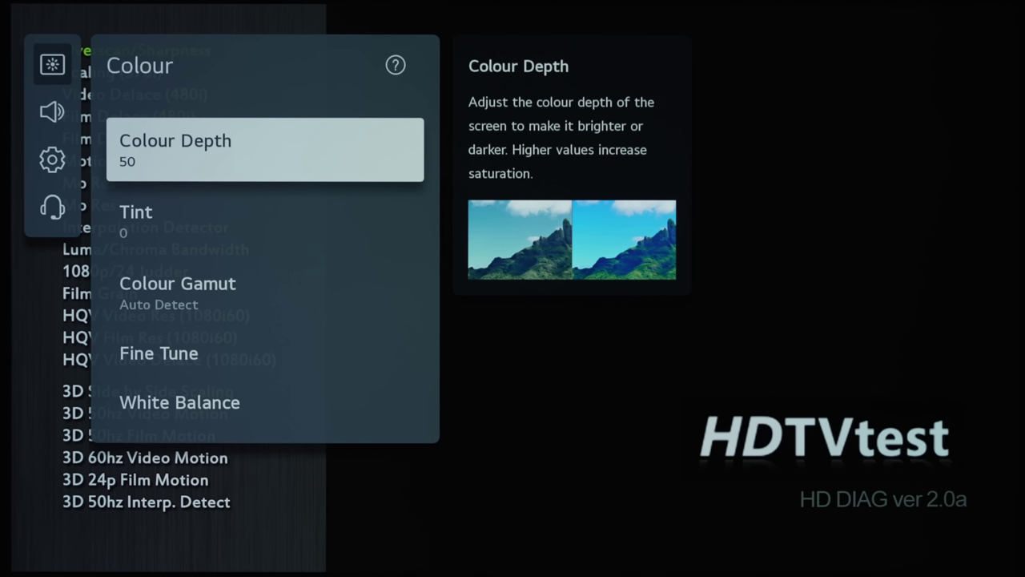
Sweep Colour Depth between about 42 and 85, then set it to 50
key("Return")
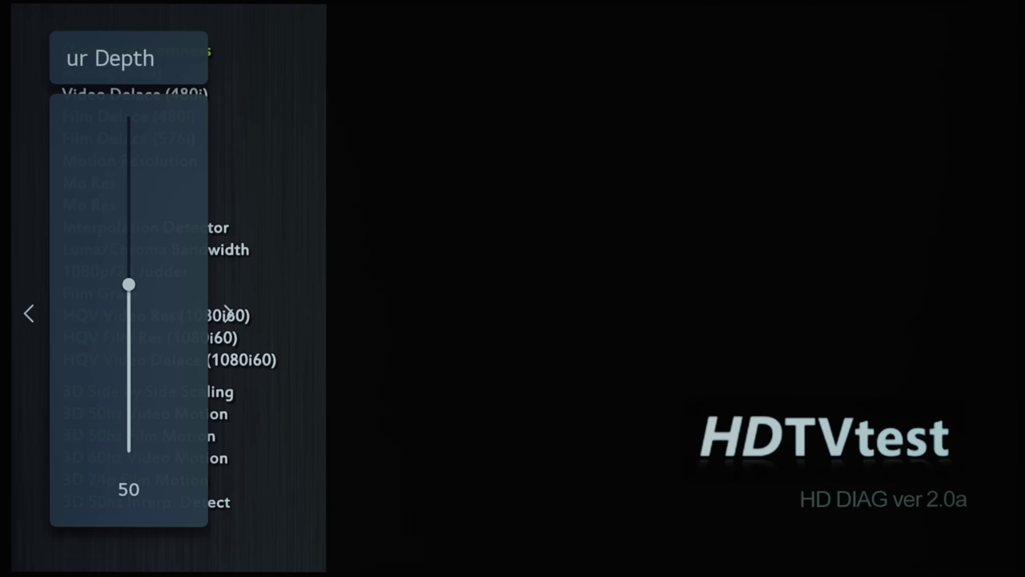
key("Up")
key("Up")
key("Up")
key("Up")
key("Up")
key("Up")
key("Up")
key("Up")
key("Up")
key("Up")
key("Up")
key("Up")
key("Up")
key("Up")
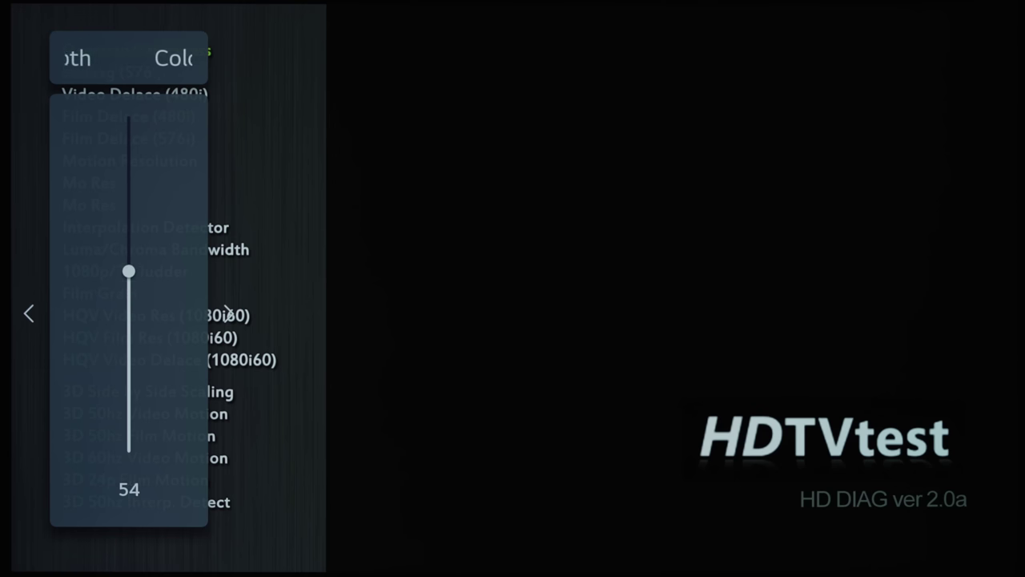
key("Up")
key("Up")
key("Up")
key("Up")
key("Up")
key("Up")
key("Up")
key("Up")
key("Up")
key("Up")
key("Up")
key("Up")
key("Up")
key("Up")
key("Up")
key("Up")
key("Up")
key("Up")
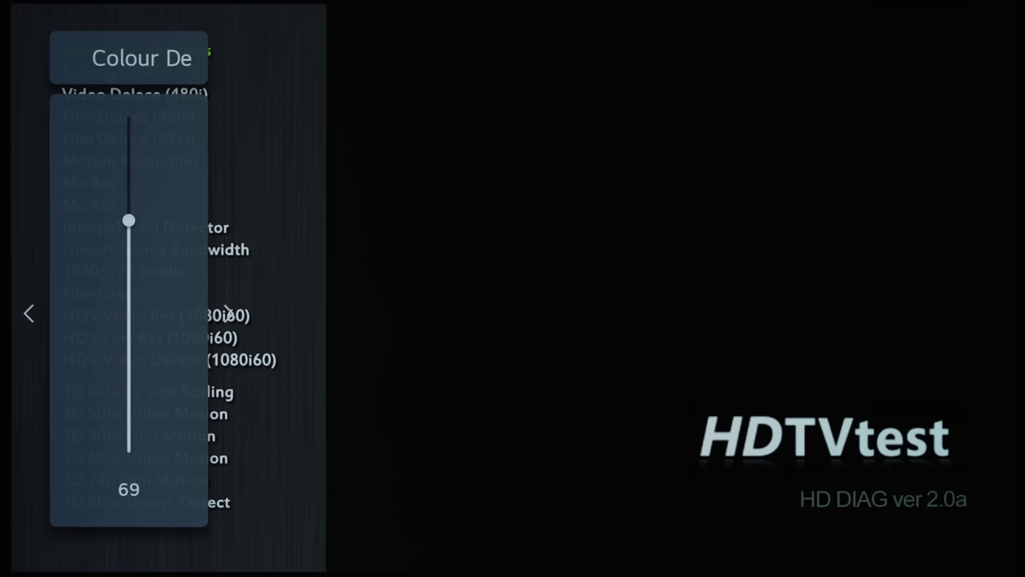
key("Up")
key("Up")
key("Up")
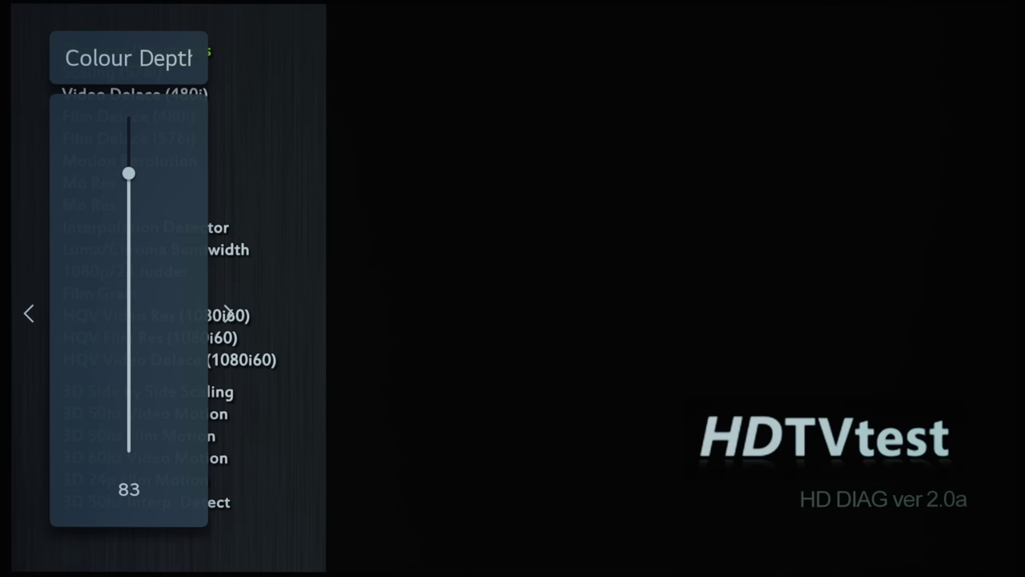
key("Down")
key("Down")
key("Down")
key("Down")
key("Down")
key("Down")
key("Down")
key("Down")
key("Down")
key("Down")
key("Down")
key("Down")
key("Down")
key("Down")
key("Down")
key("Down")
key("Down")
key("Down")
key("Down")
key("Down")
key("Down")
key("Down")
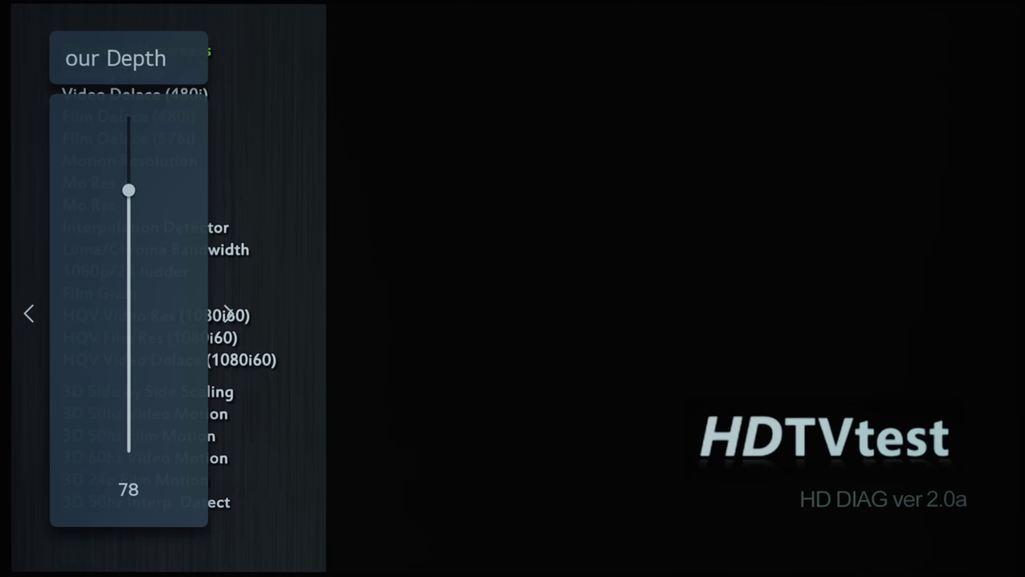
key("Down")
key("Down")
key("Down")
key("Down")
key("Down")
key("Down")
key("Down")
key("Down")
key("Down")
key("Down")
key("Down")
key("Down")
key("Down")
key("Down")
key("Down")
key("Down")
key("Down")
key("Down")
key("Down")
key("Down")
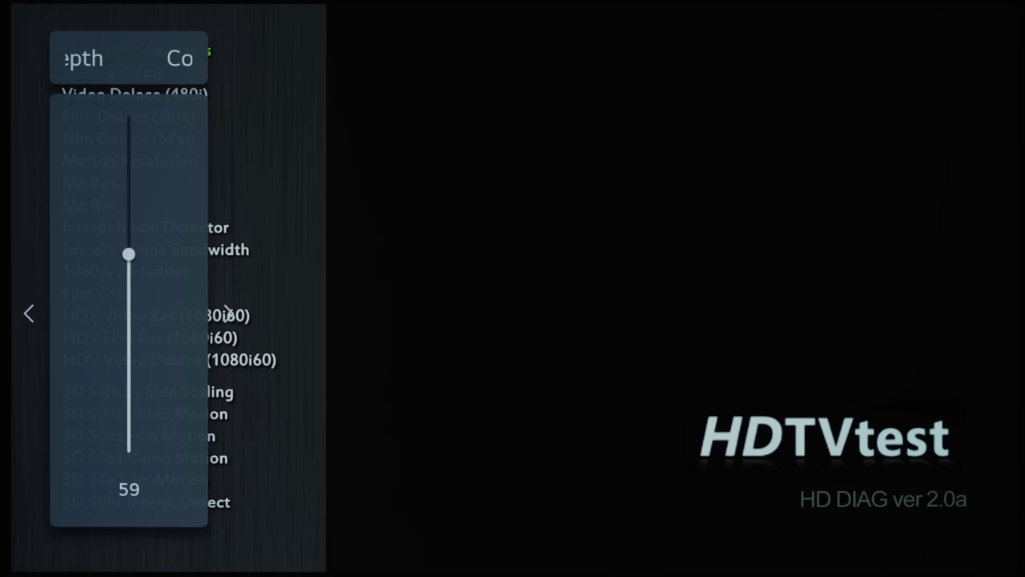
key("Down")
key("Down")
key("Down")
key("Down")
key("Down")
key("Down")
key("Down")
key("Down")
key("Down")
key("Down")
key("Down")
key("Down")
key("Down")
key("Down")
key("Down")
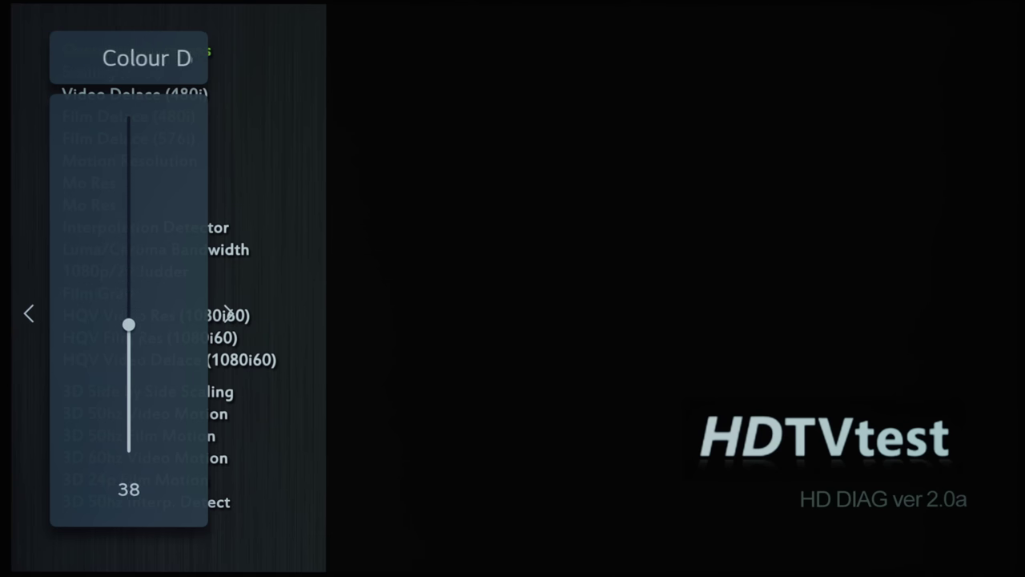
key("Up")
key("Up")
key("Up")
key("Up")
key("Up")
key("Up")
key("Up")
key("Up")
key("Up")
key("Up")
key("Up")
key("Up")
key("Up")
key("Up")
key("Up")
key("Up")
key("Up")
key("Up")
key("Up")
key("Up")
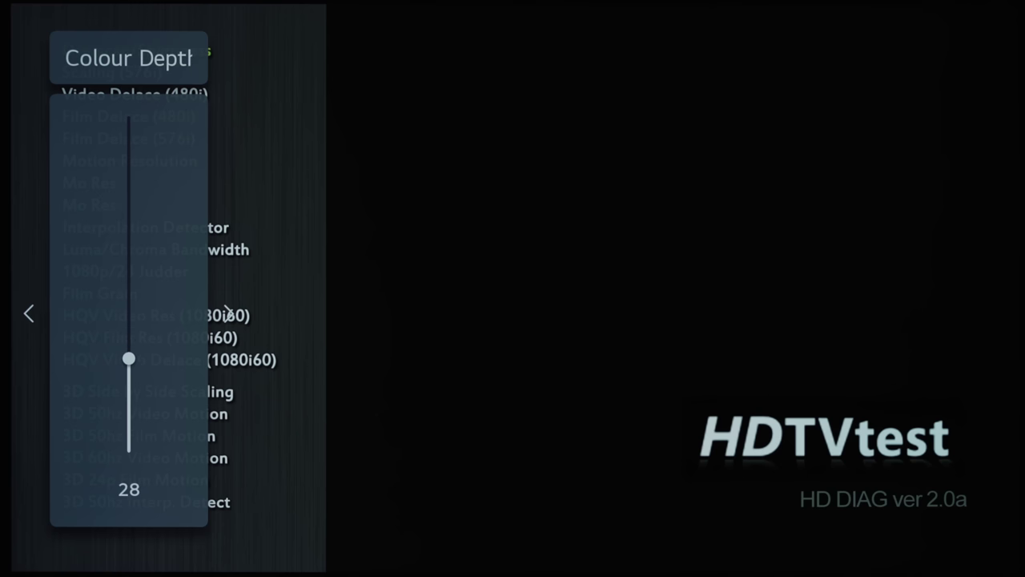
key("Up")
key("Up")
key("Up")
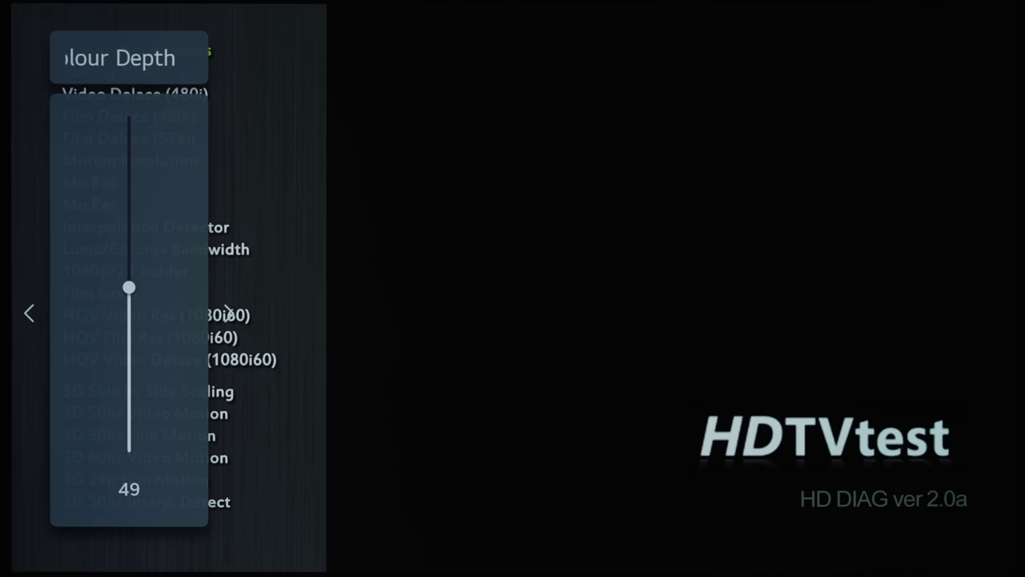
key("Escape")
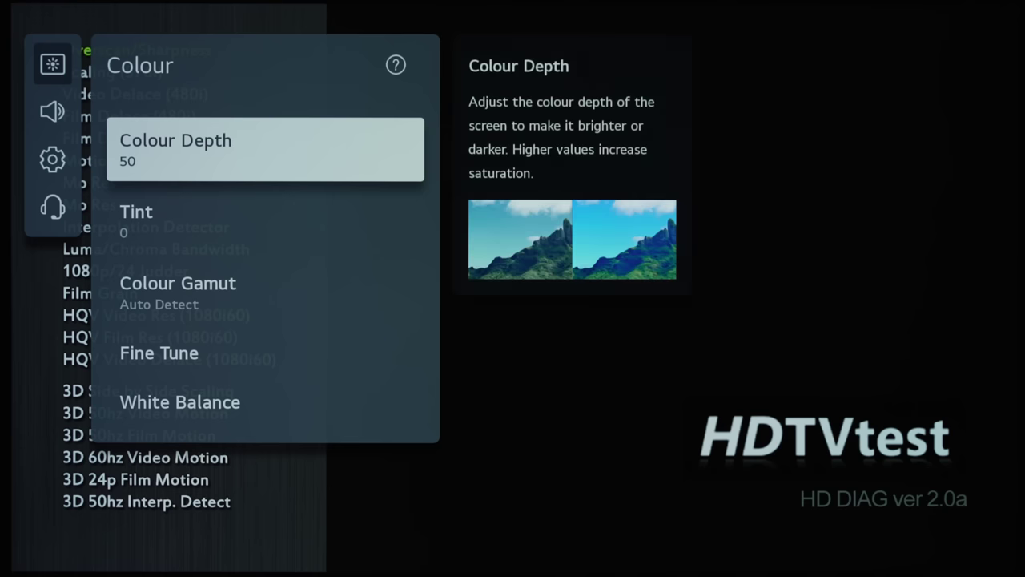
Try the Native Colour Gamut twice, restoring Auto Detect each time
key("Down")
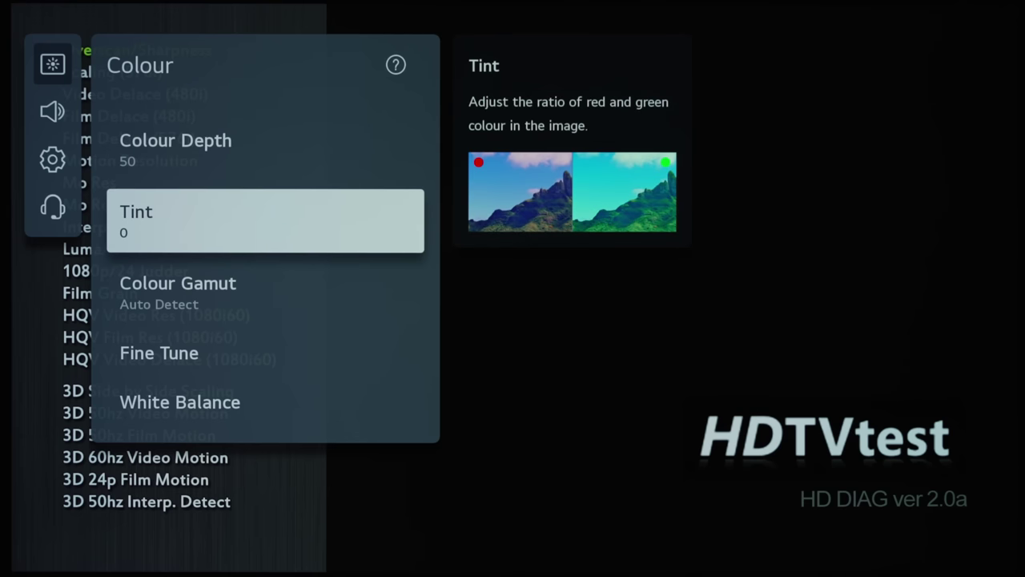
key("Down")
key("Return")
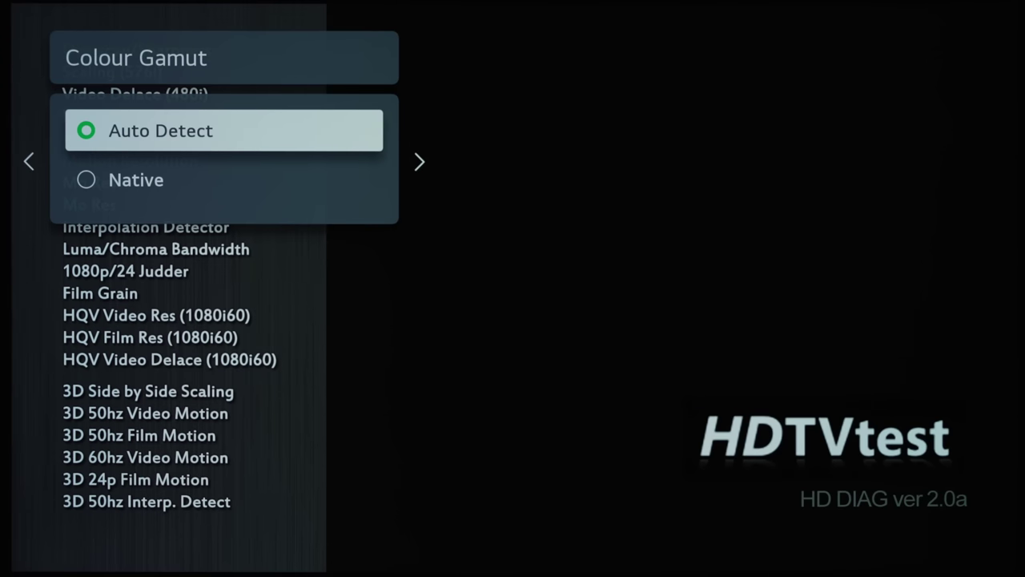
key("Down")
key("Return")
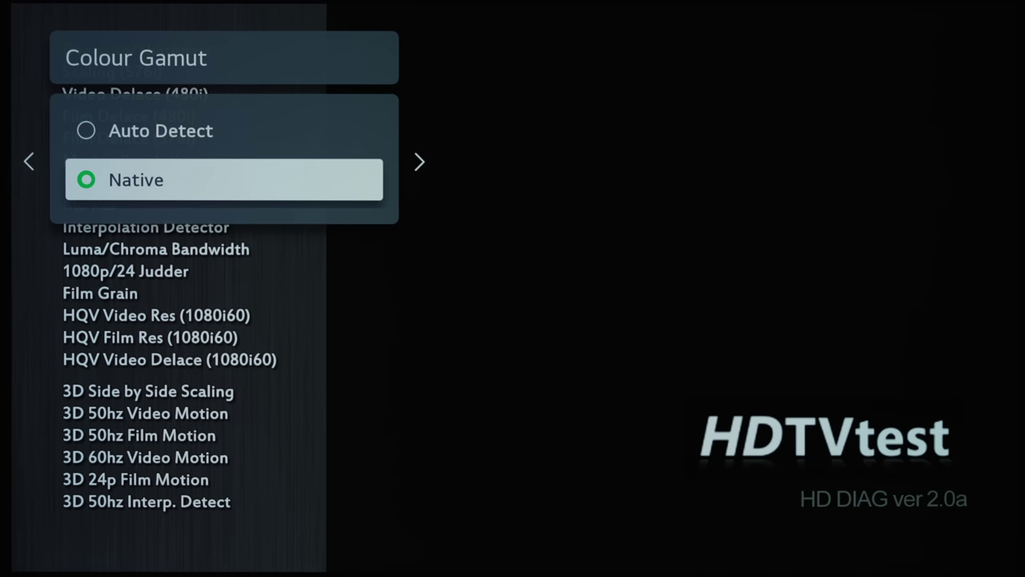
key("Up")
key("Return")
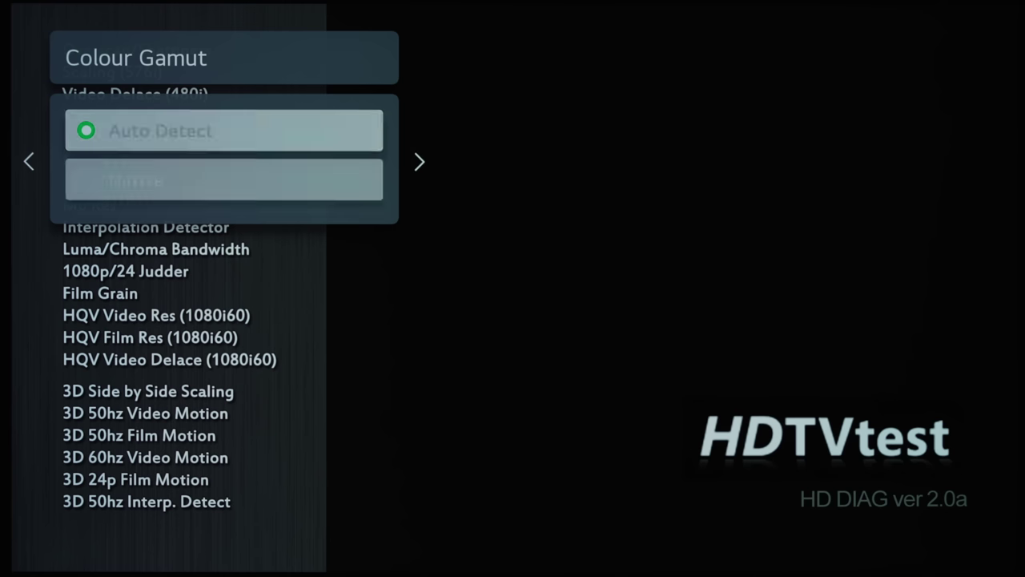
key("Return")
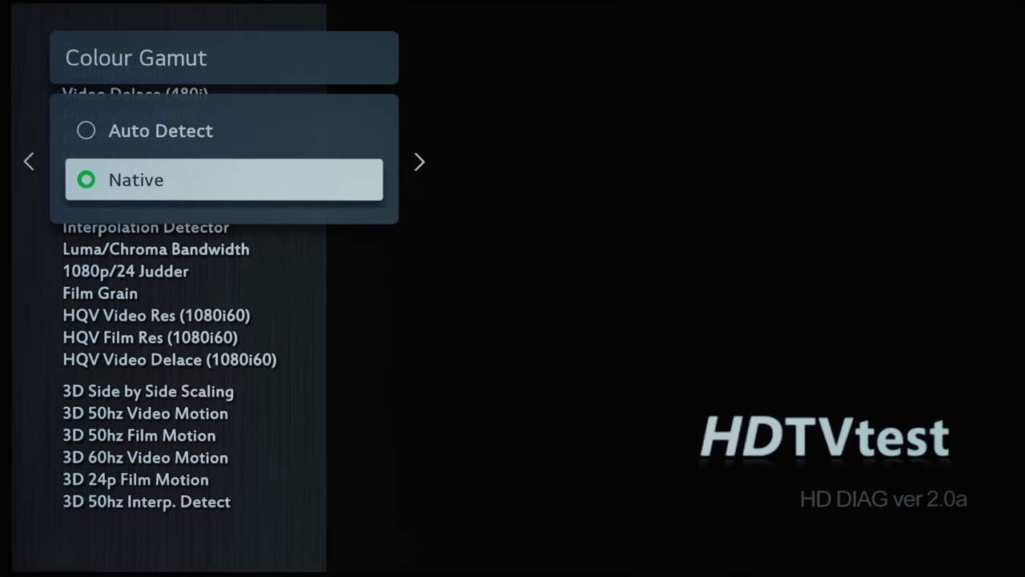
key("Up")
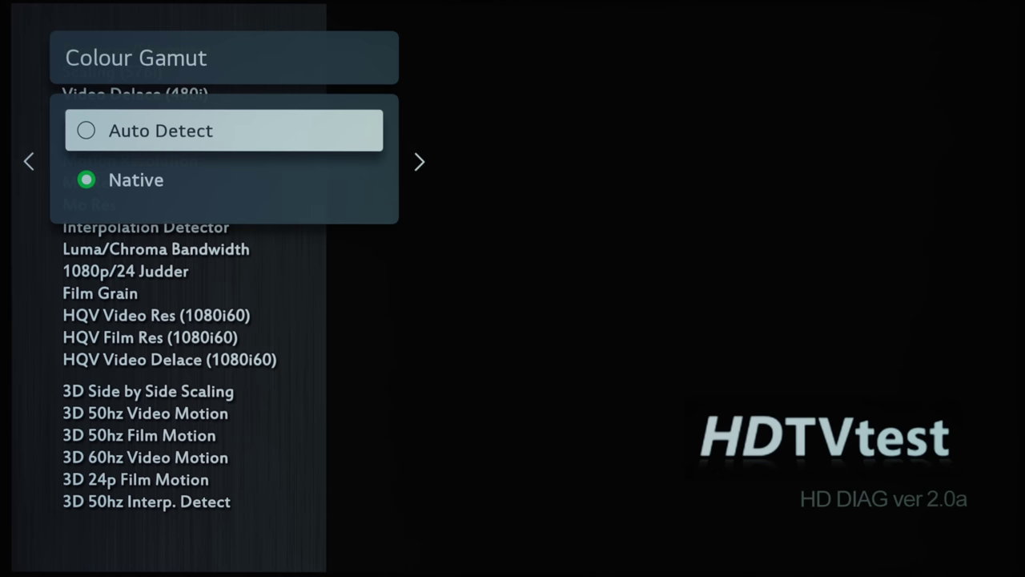
key("Return")
key("Escape")
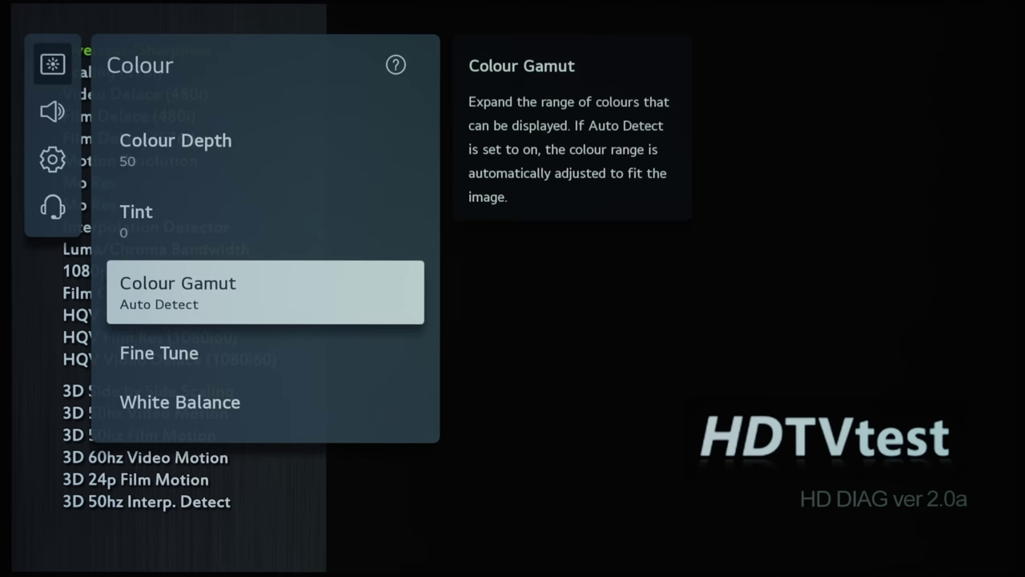
Open Fine Tune from the Colour menu, then its Colour Upgrade options
key("Down")
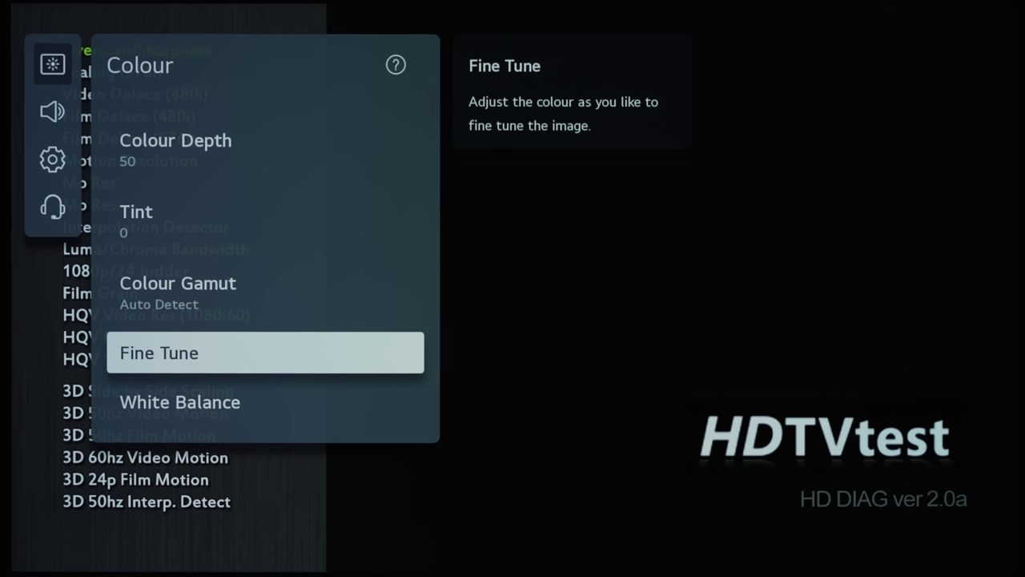
key("Return")
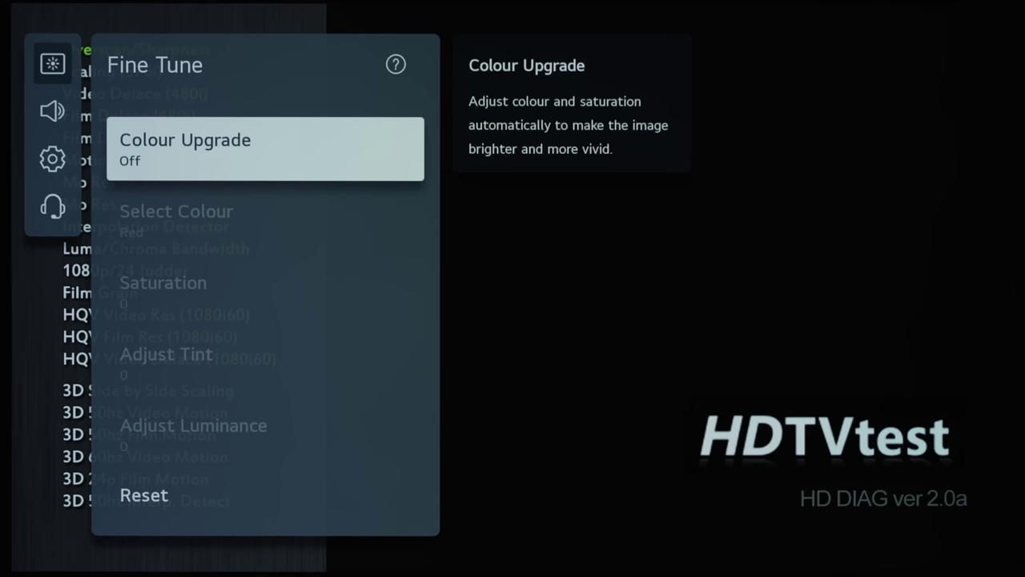
key("Return")
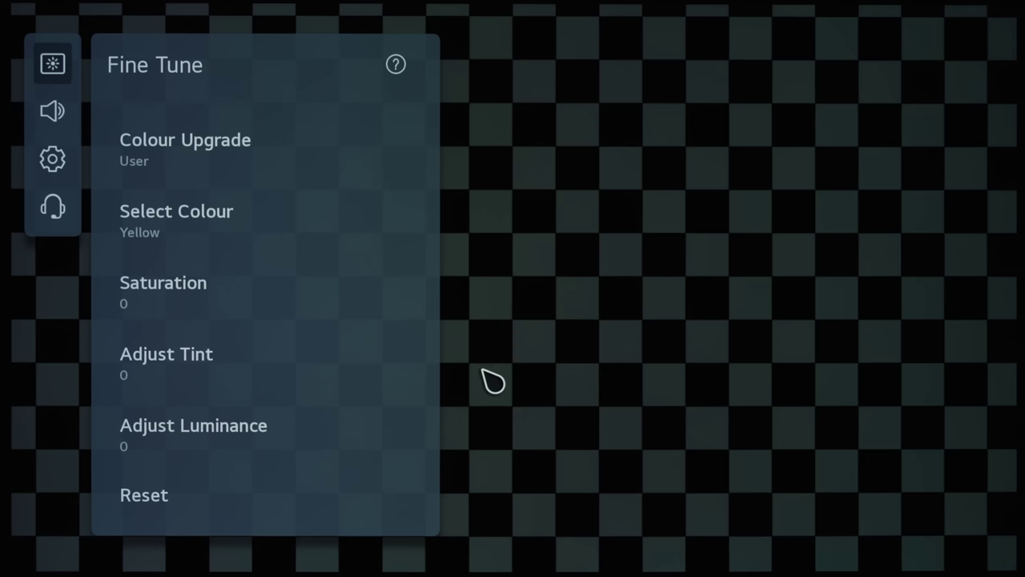
Leave Fine Tune with Colour Upgrade on User and Saturation, Tint, Luminance at 0
key("Escape")
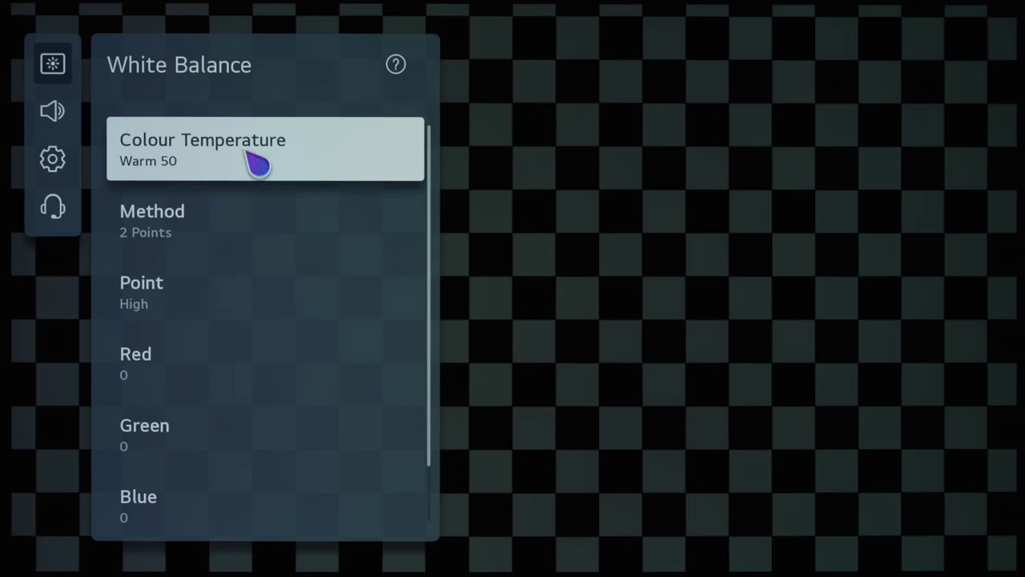
Change the White Balance method to 22Points Signal Level, then go back to Colour
left_click(272, 251)
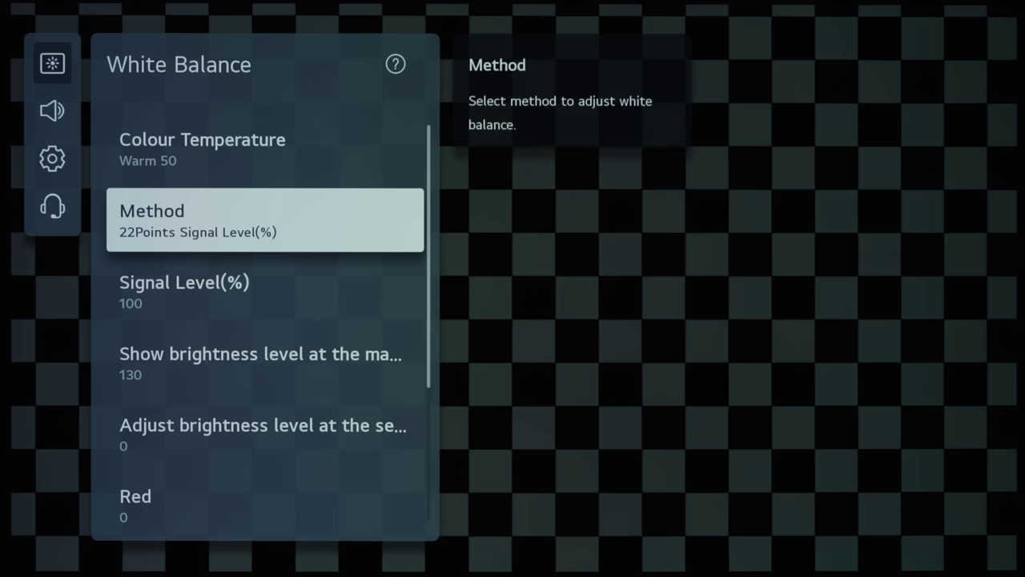
key("Down")
key("Down")
key("Down")
key("Down")
key("Down")
key("Down")
key("Down")
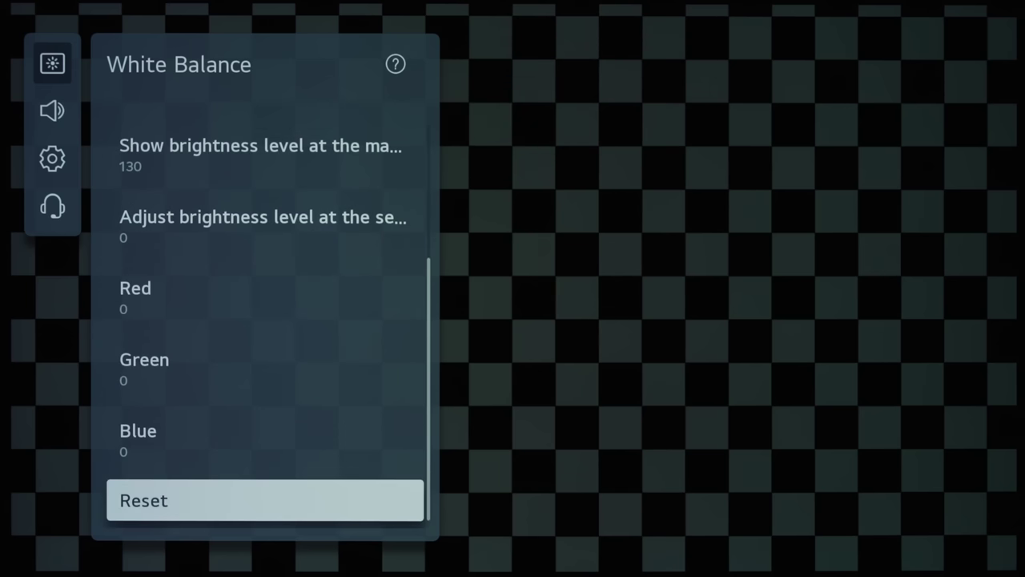
key("Escape")
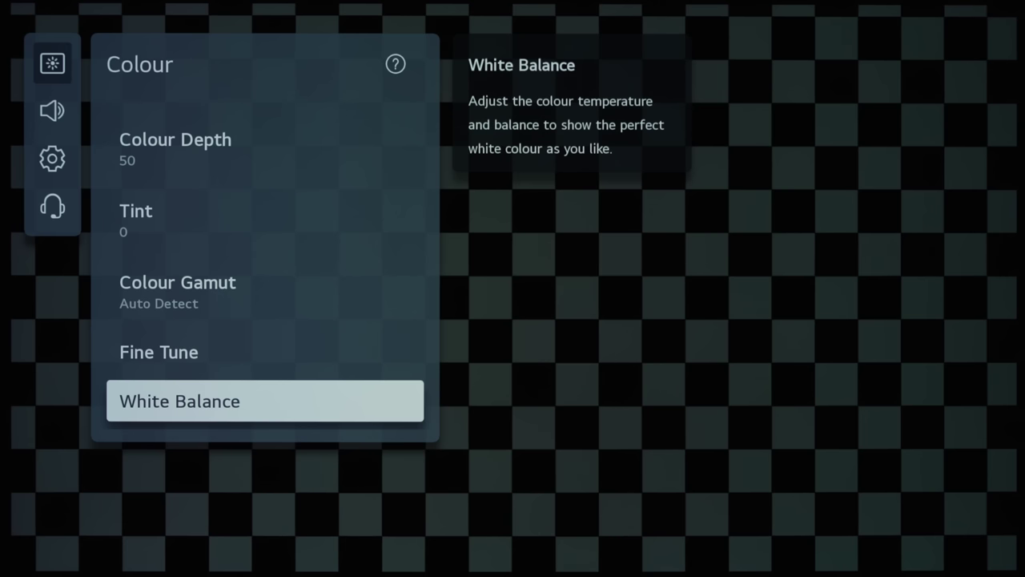
In the Clarity settings, lower Sharpness to 0
key("Escape")
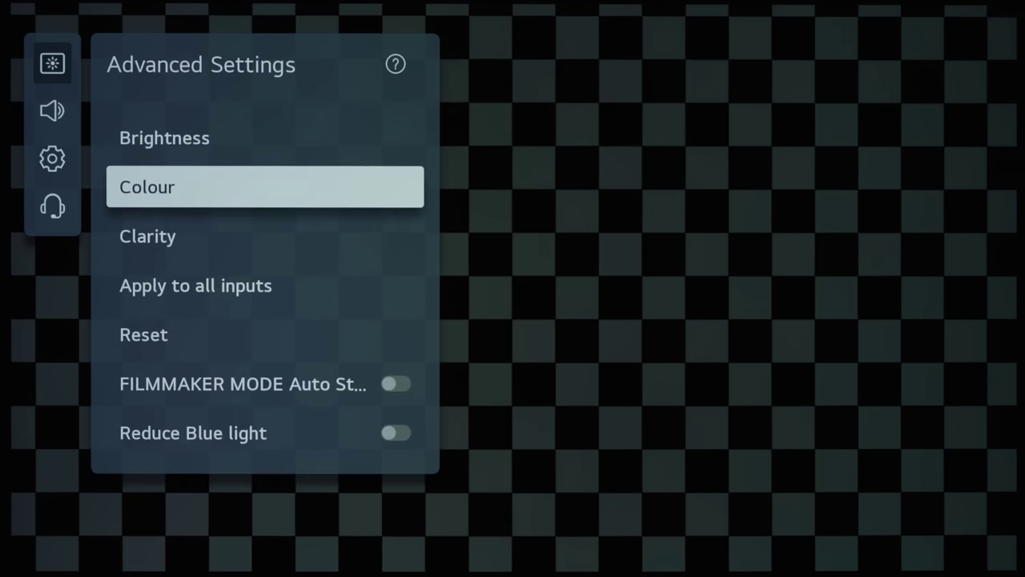
key("Down")
key("Return")
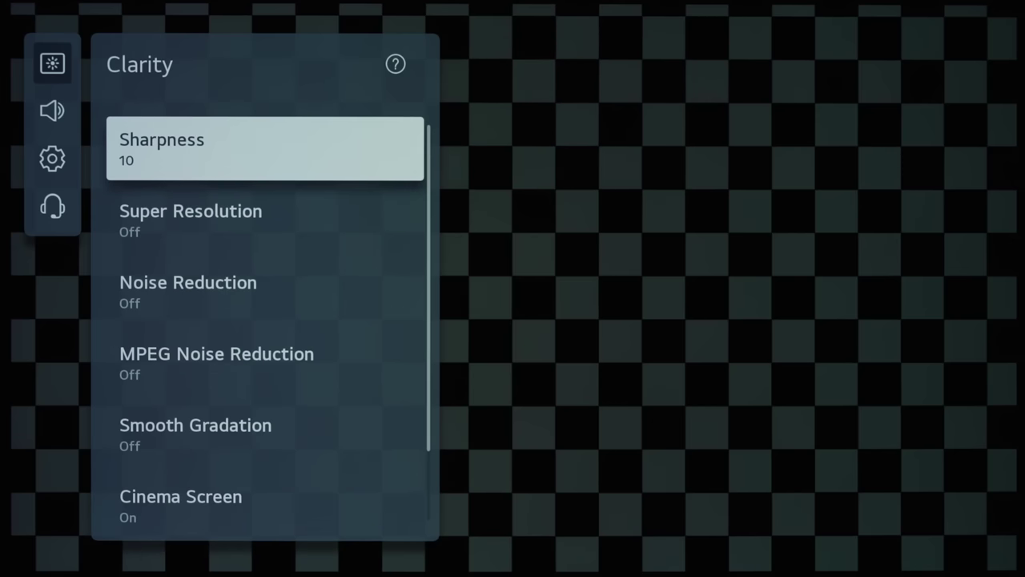
key("Return")
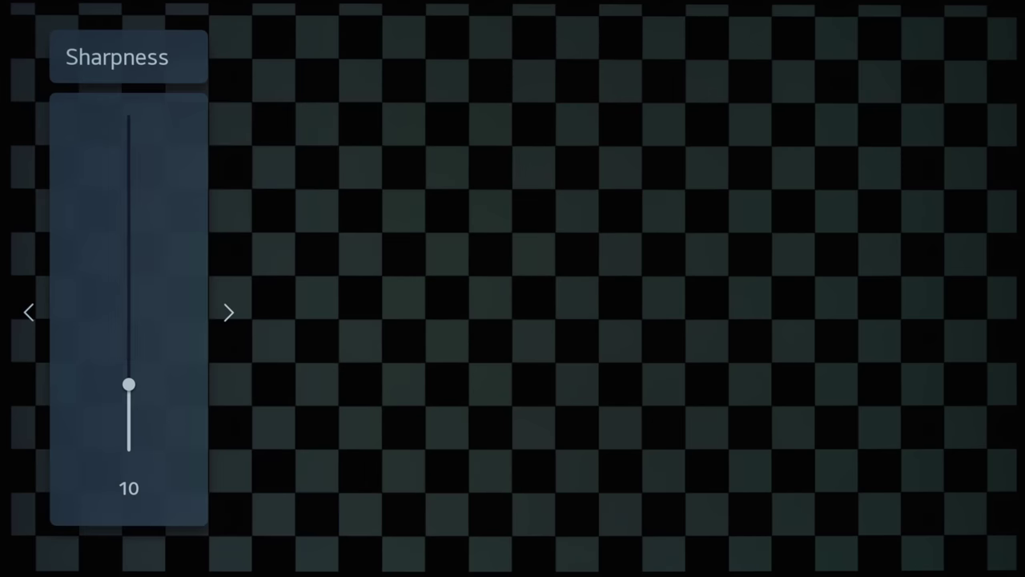
key("Down")
key("Down")
key("Down")
key("Down")
key("Down")
key("Down")
key("Down")
key("Down")
key("Down")
key("Down")
key("Escape")
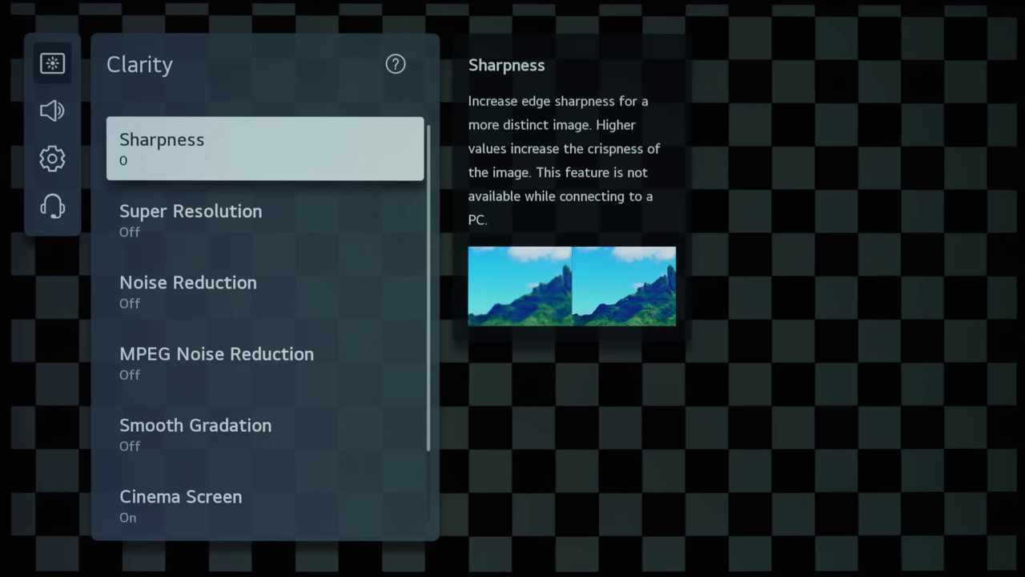
Move past Super Resolution, Noise Reduction, Smooth Gradation and Cinema Screen to open TruMotion's choices
key("Down")
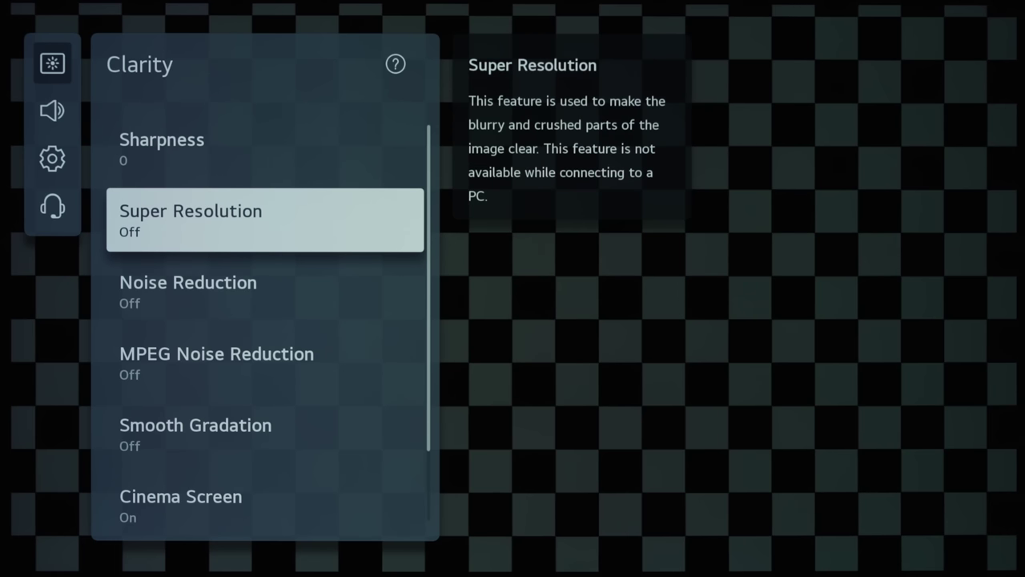
key("Down")
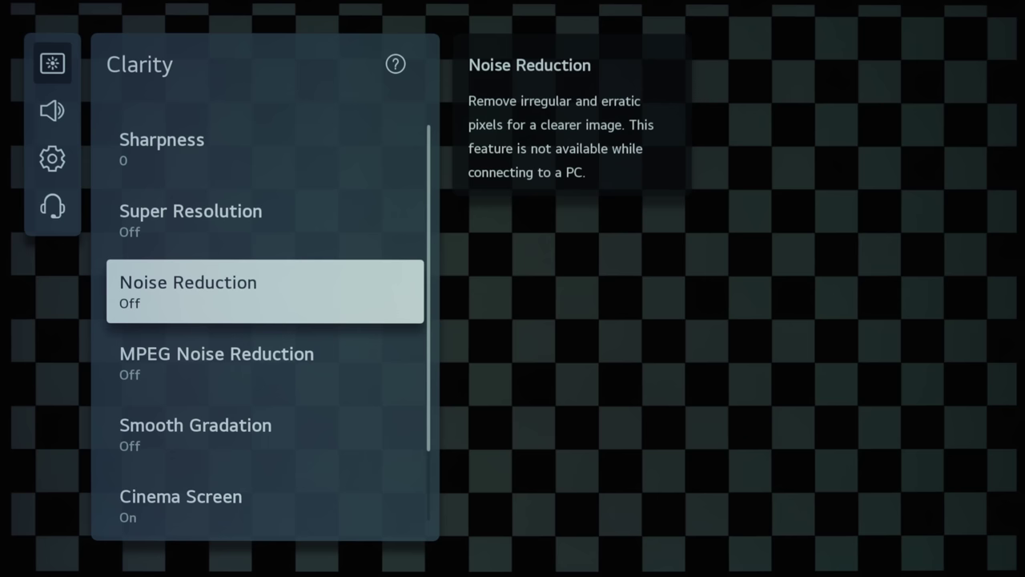
key("Down")
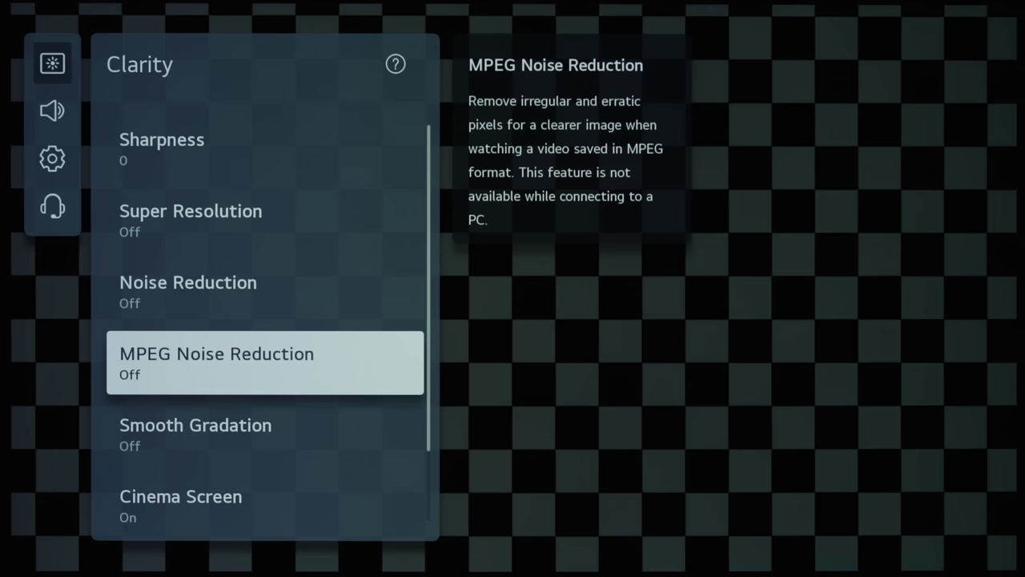
key("Down")
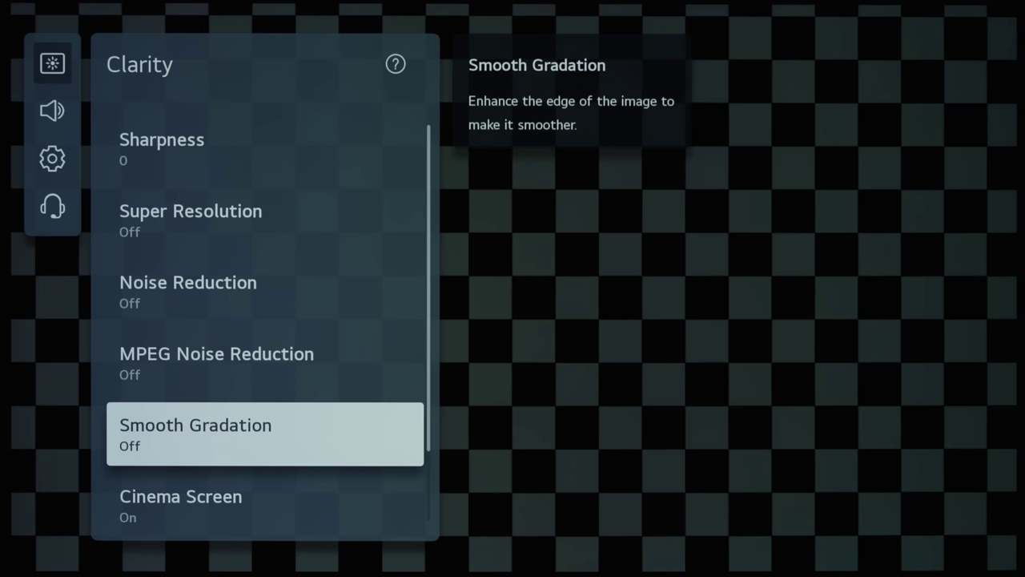
key("Down")
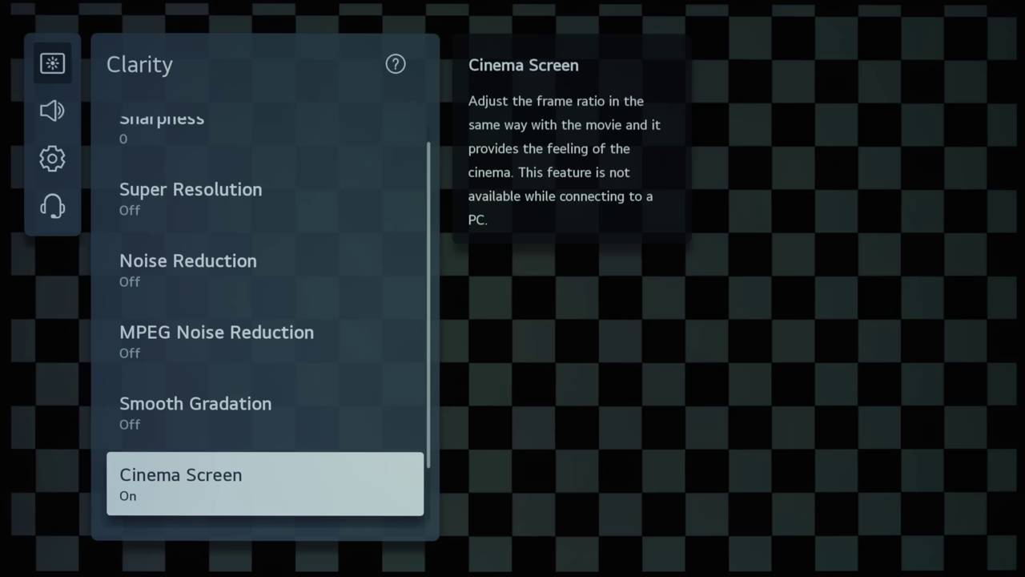
key("Down")
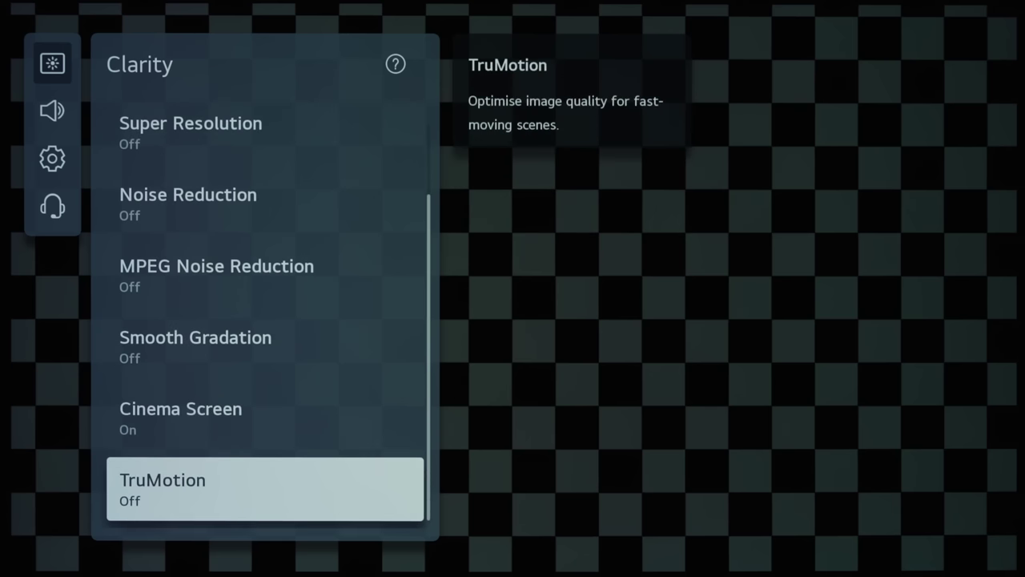
key("Up")
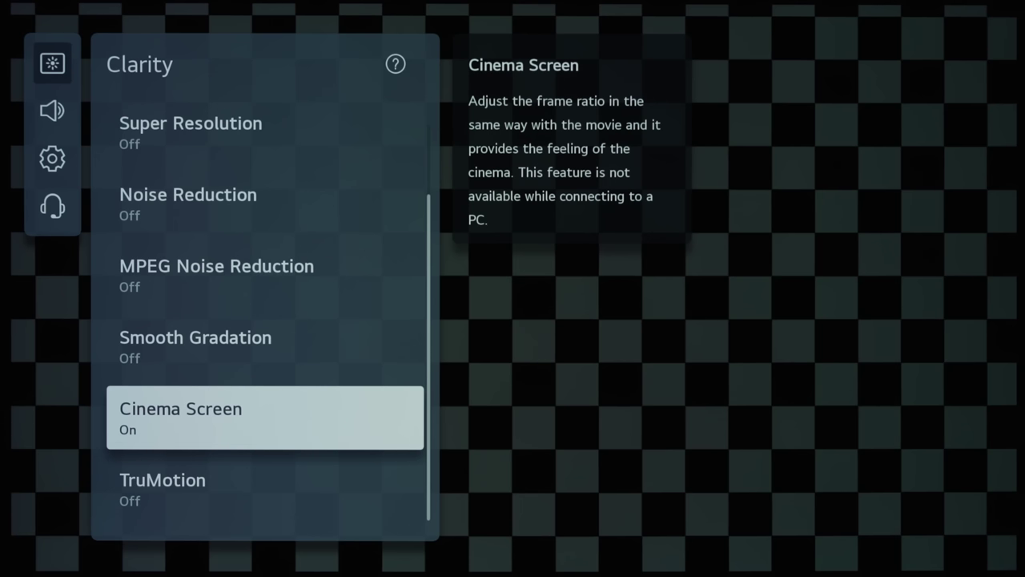
key("Down")
key("Return")
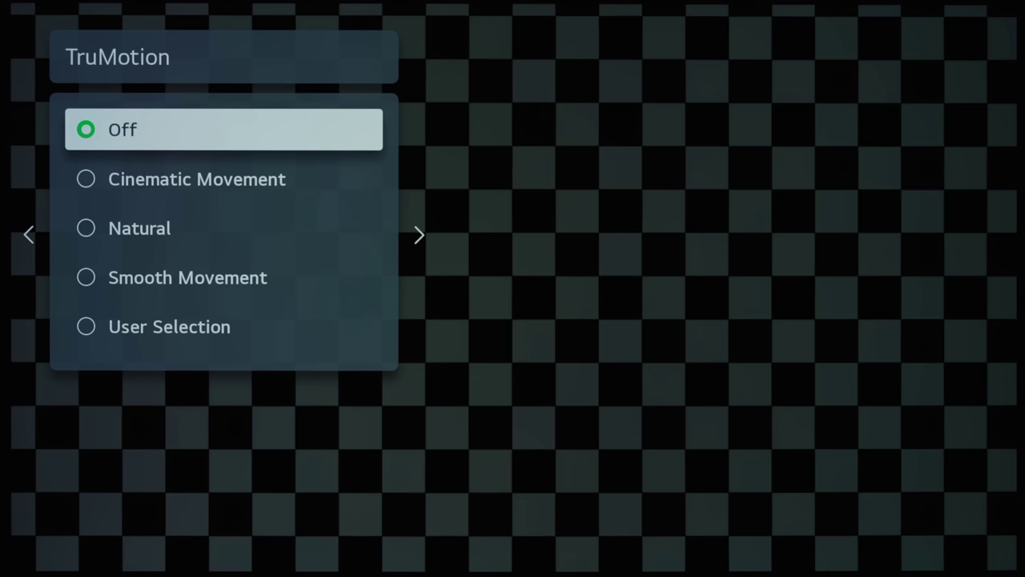
Set TruMotion to Cinematic Movement
key("Down")
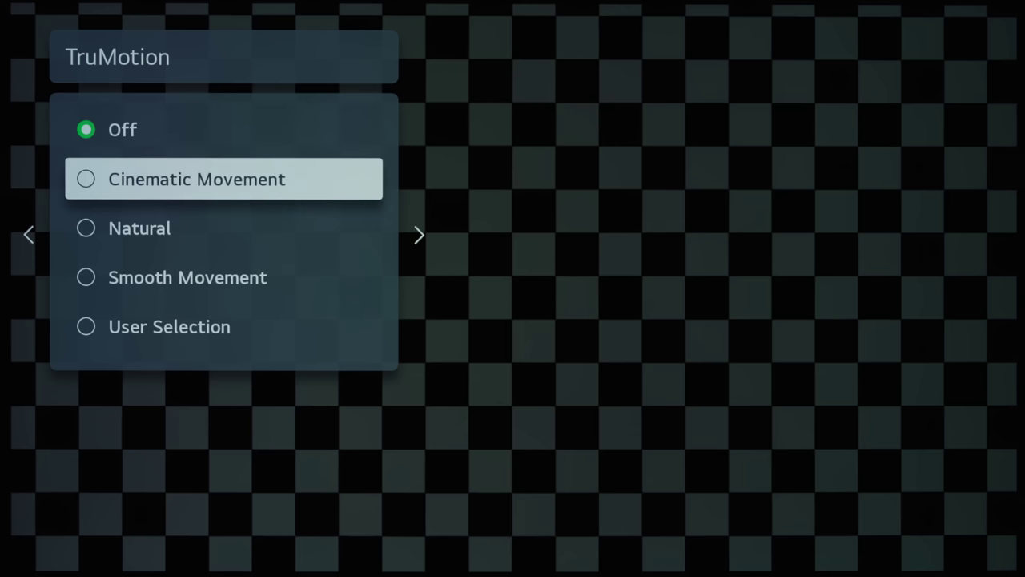
key("Down")
key("Down")
key("Down")
key("Up")
key("Return")
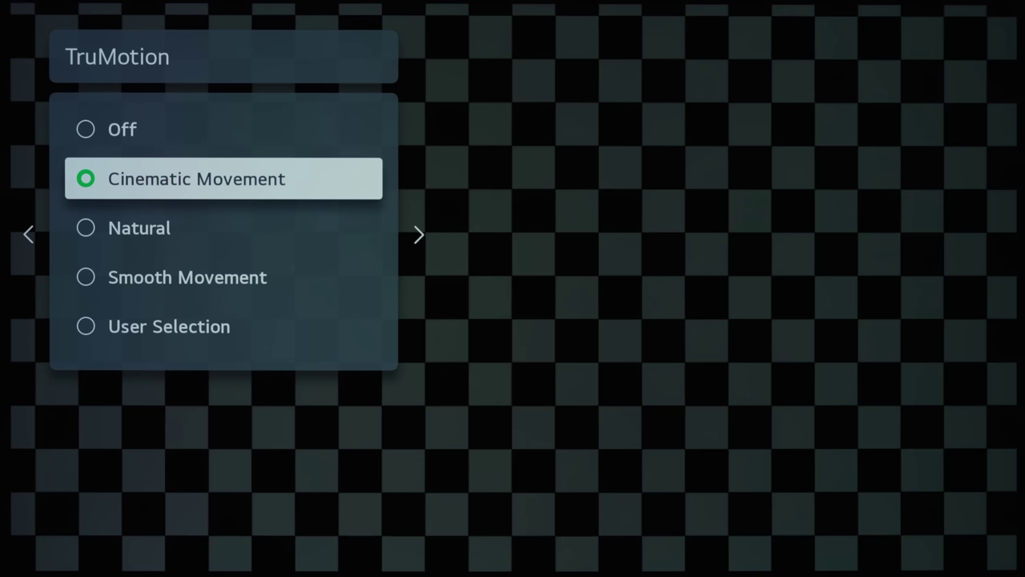
Switch TruMotion to Natural, then Smooth Movement, then User Selection
key("Down")
key("Return")
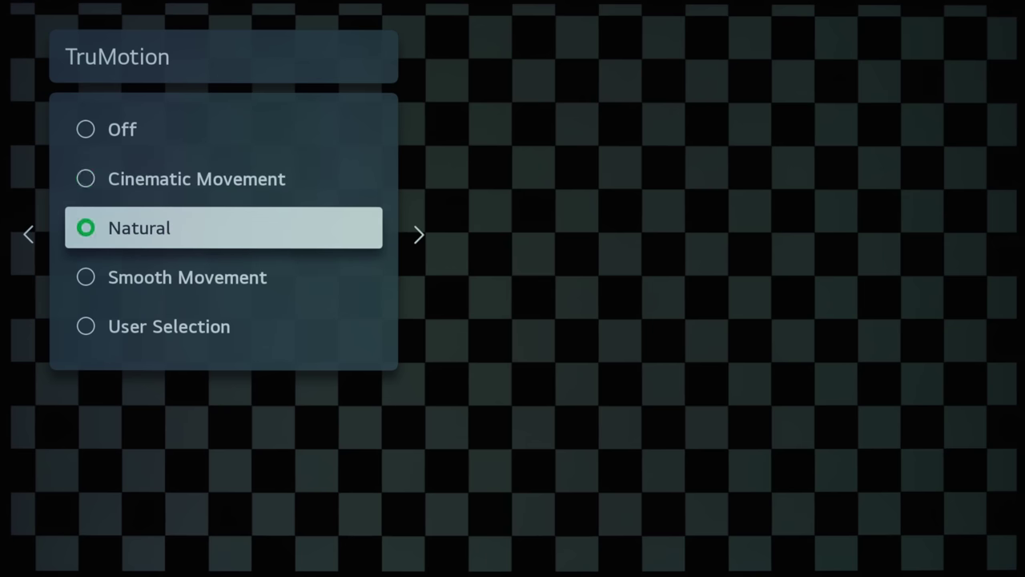
key("Down")
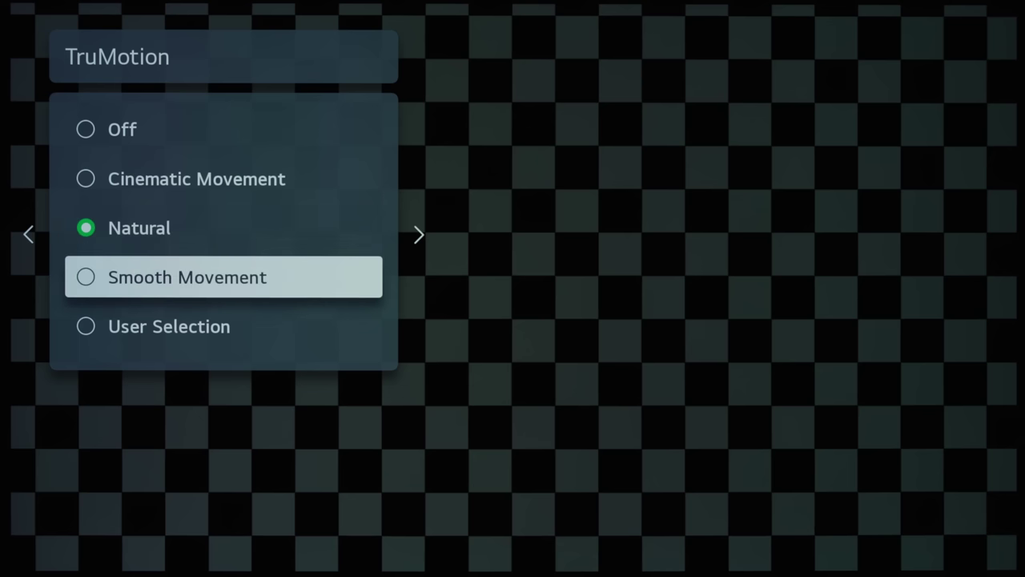
key("Return")
key("Down")
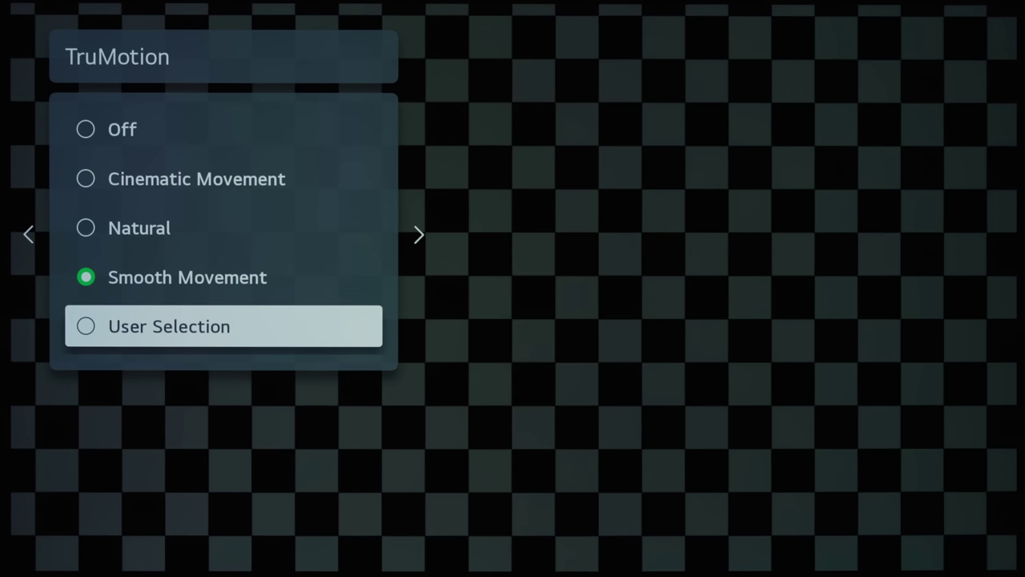
key("Return")
Review the User Selection De-Judder (0) and De-Blur (10) adjustments
key("Down")
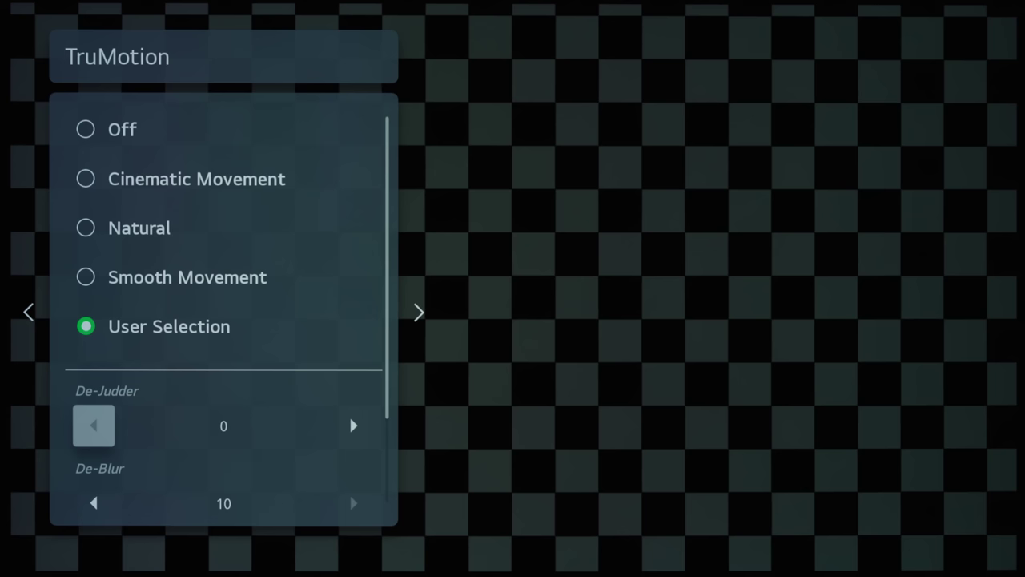
key("Down")
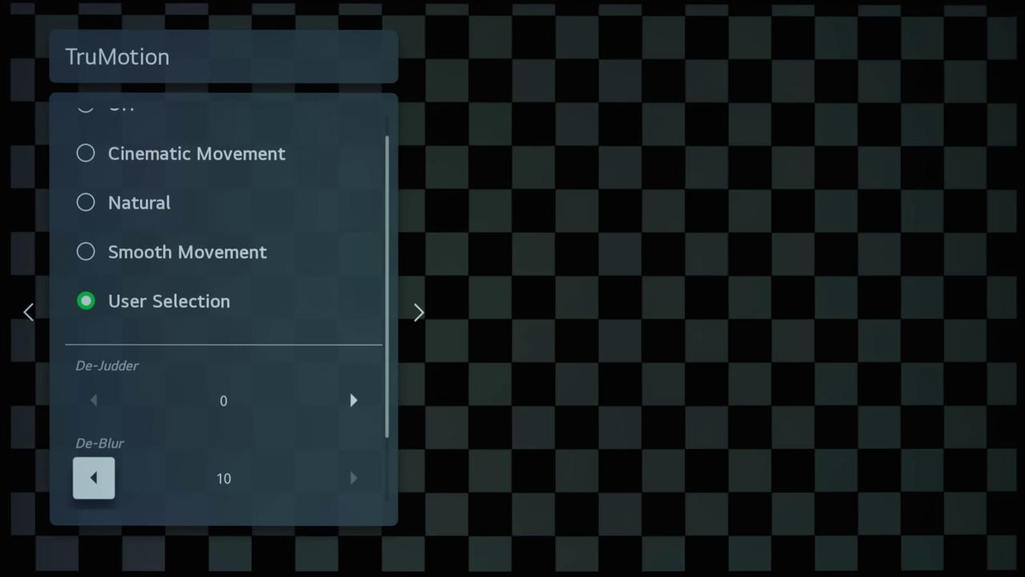
left_click(93, 399)
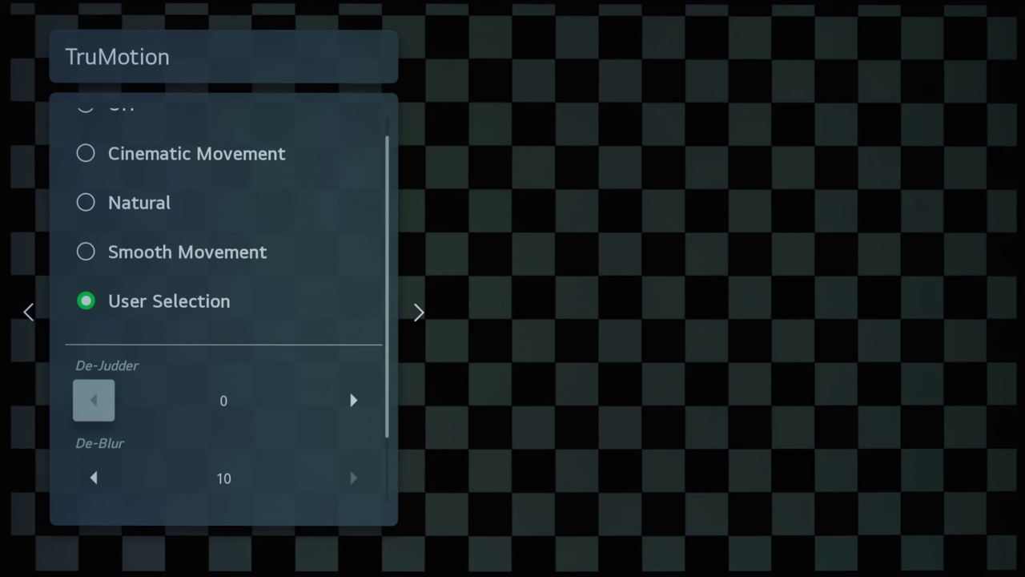
key("Down")
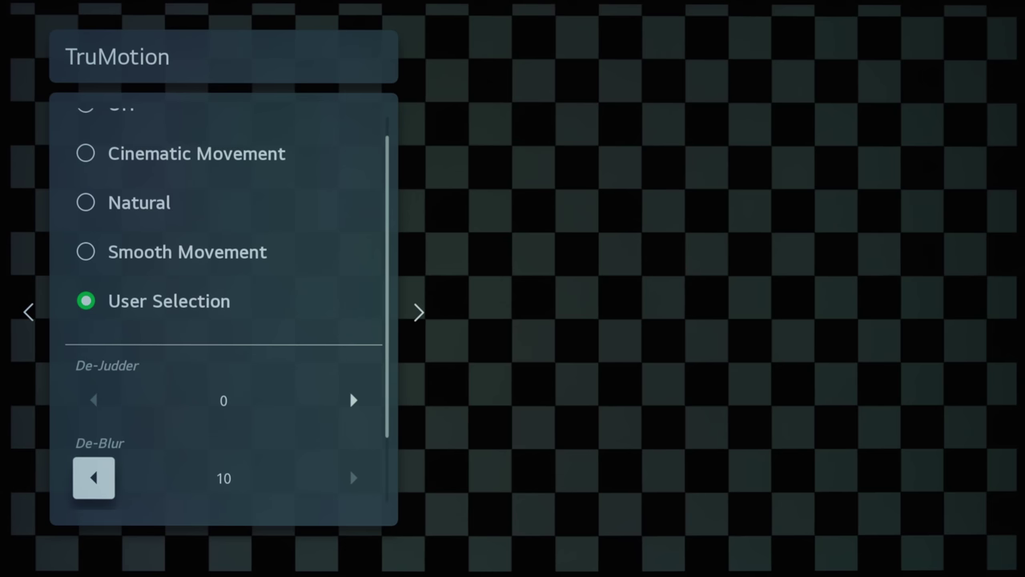
Set OLED Motion Pro to Low, then back to Off
key("Down")
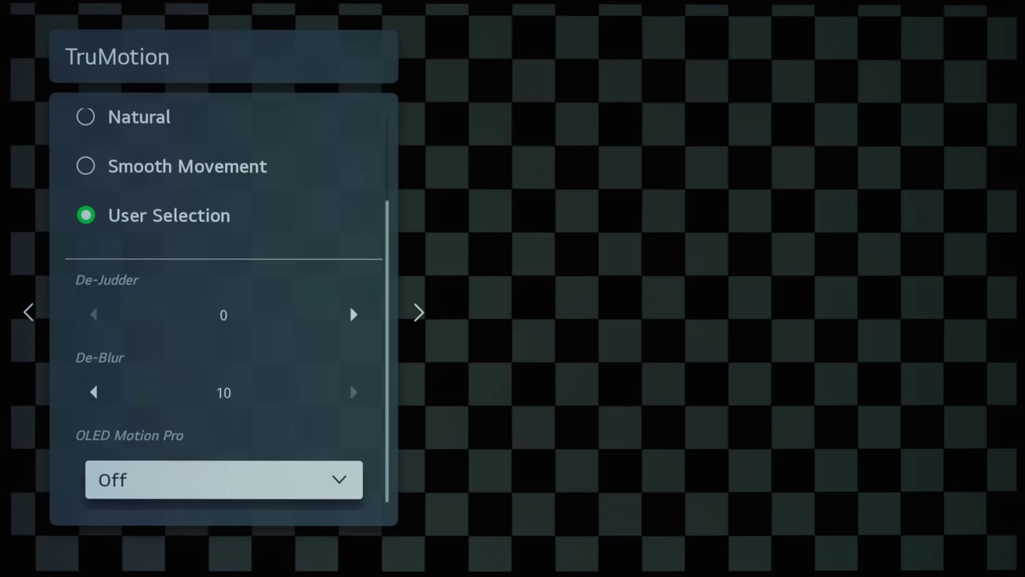
key("Return")
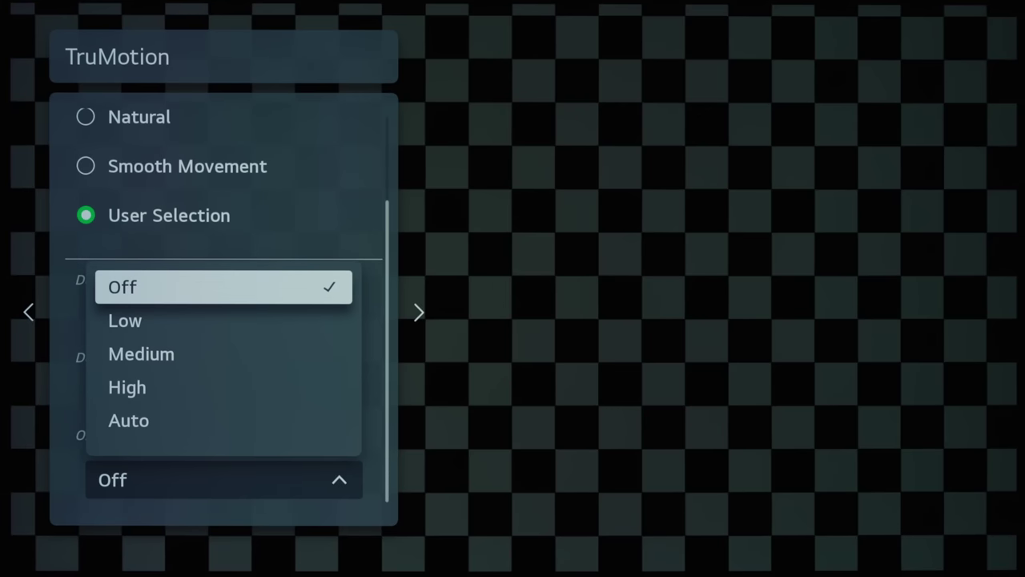
key("Down")
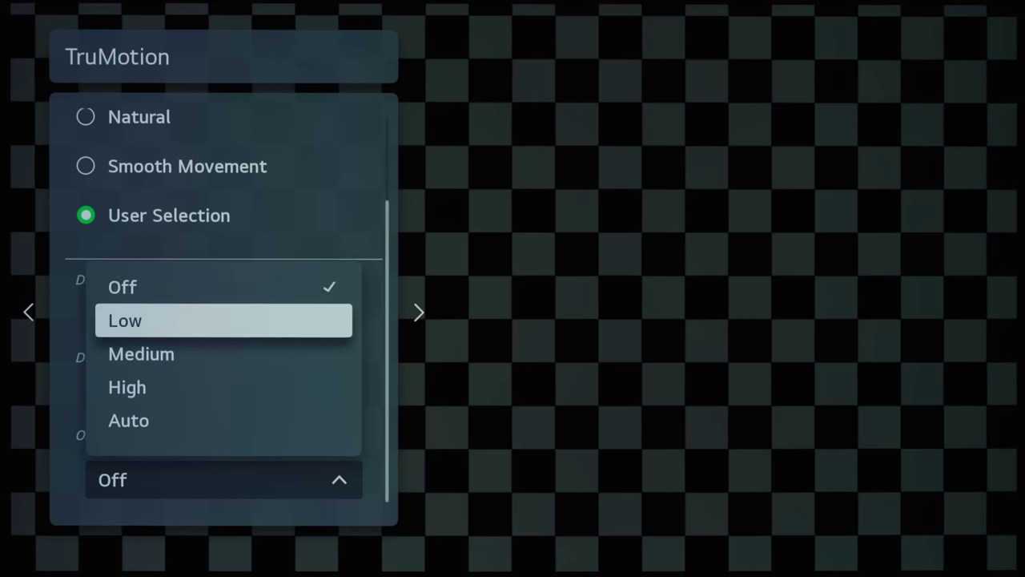
key("Return")
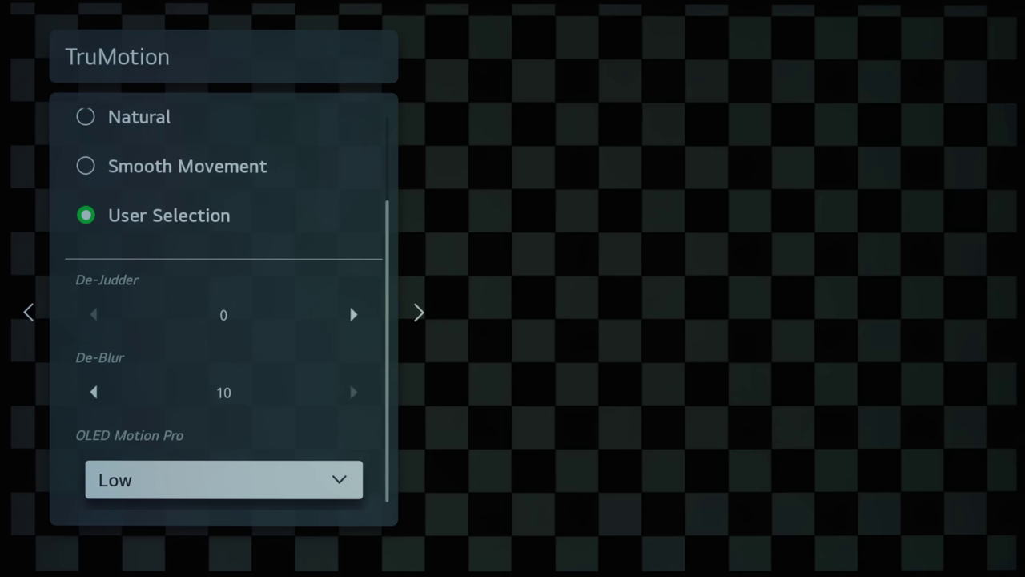
key("Return")
key("Down")
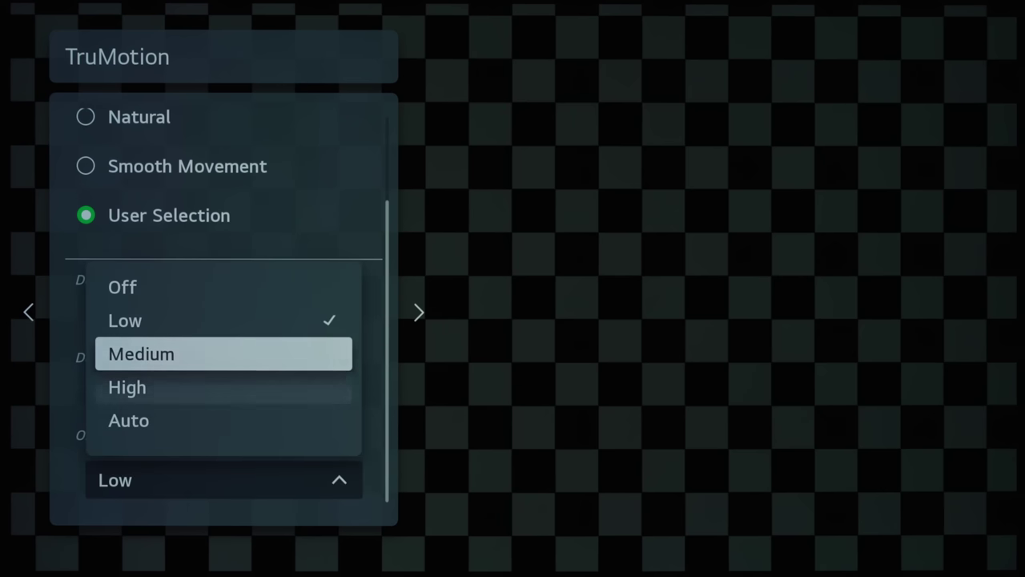
key("Down")
key("Down")
key("Up")
key("Up")
key("Up")
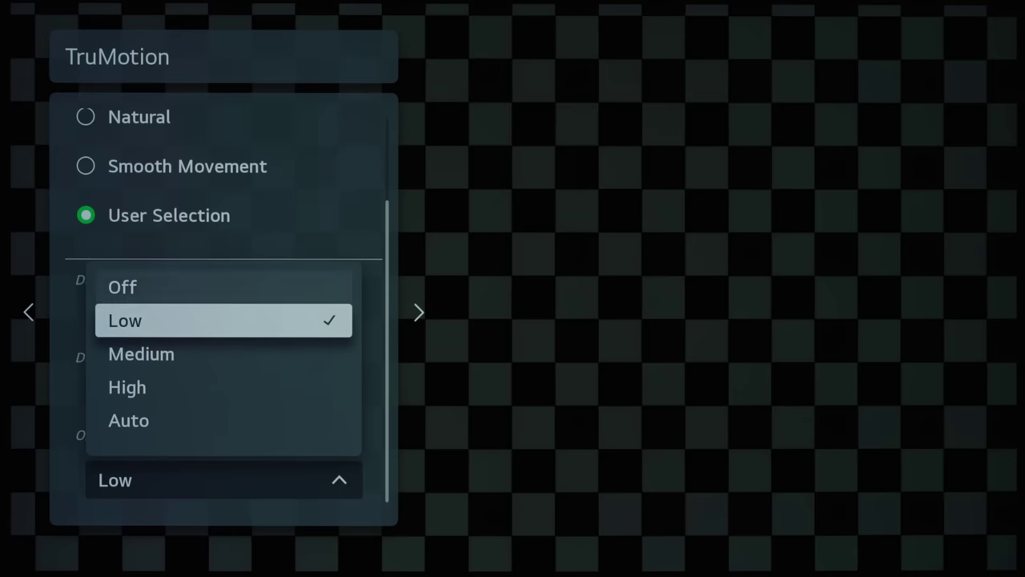
key("Up")
key("Return")
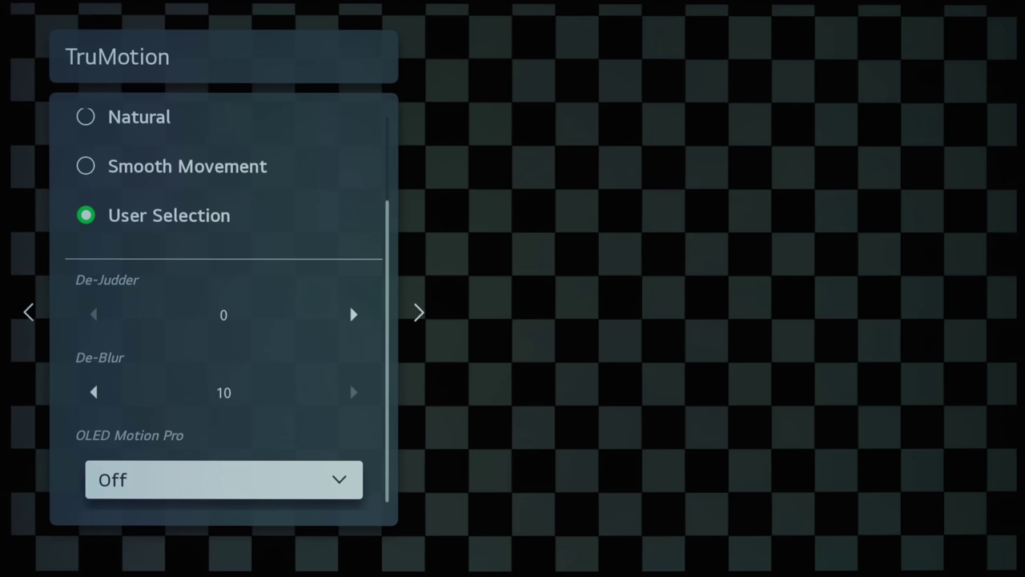
Set TruMotion to Off and return to the Clarity list
key("Escape")
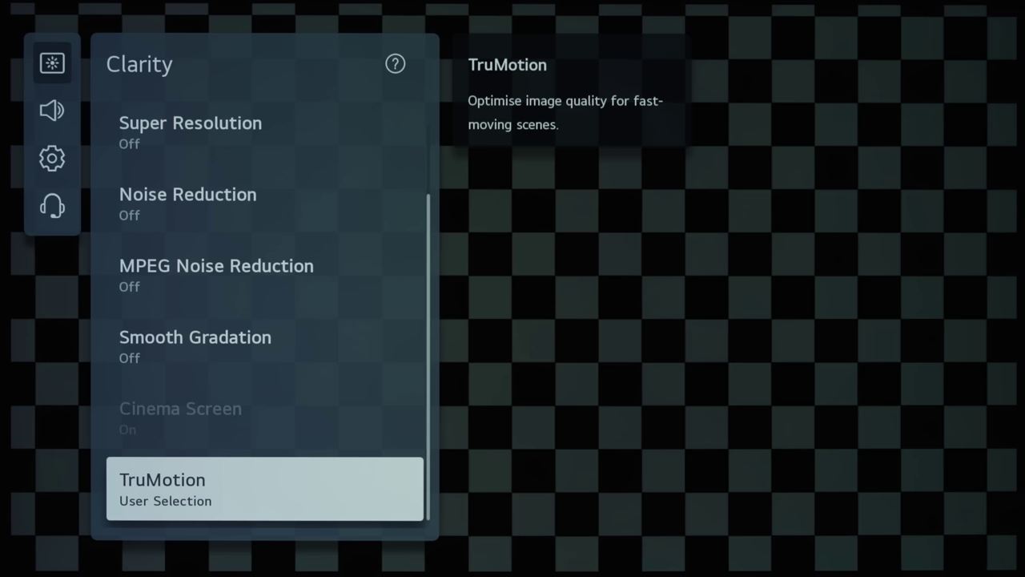
key("Return")
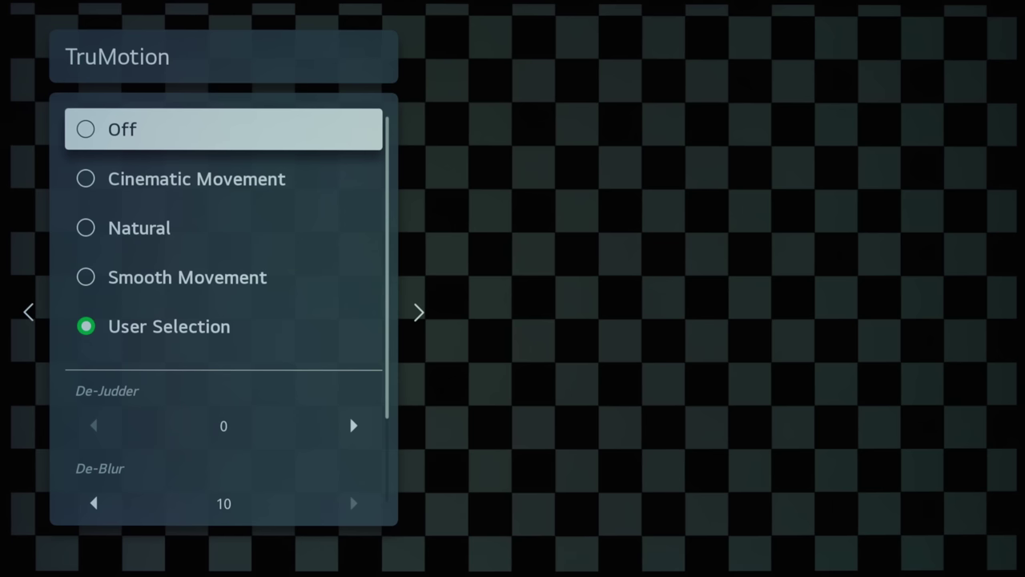
key("Return")
key("Escape")
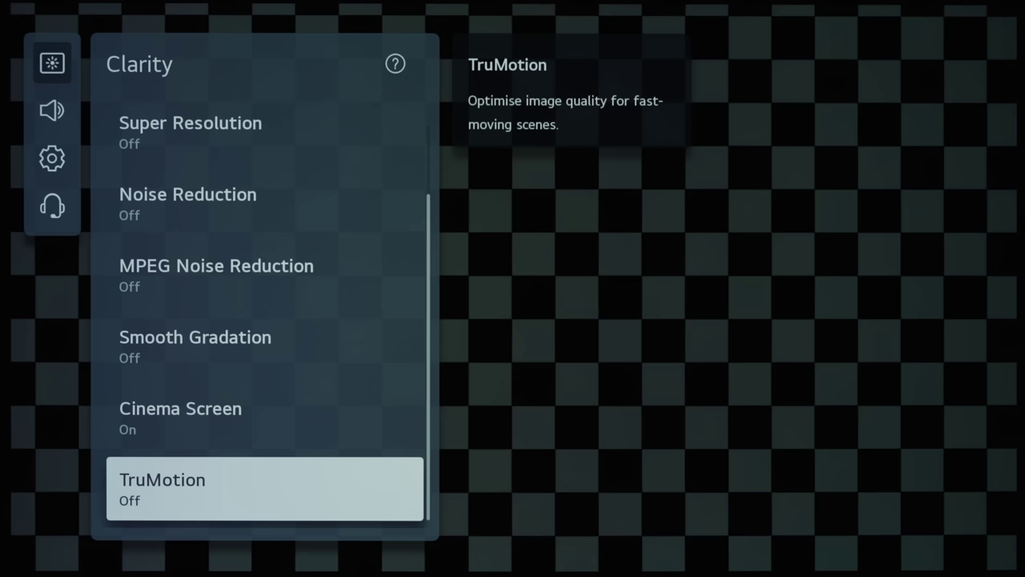
Return to Advanced Settings and highlight Apply to all inputs
key("Escape")
key("Down")
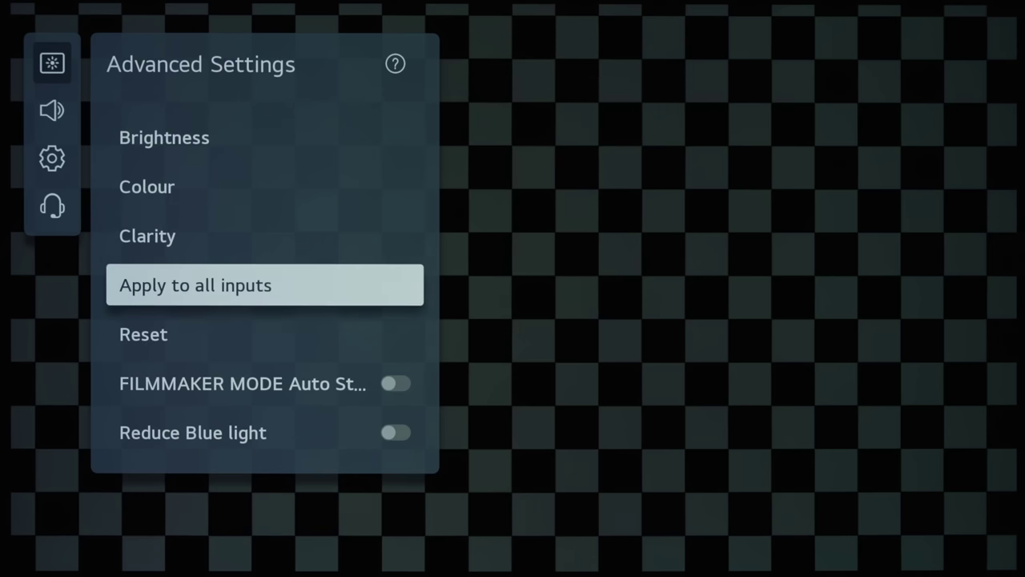
key("Down")
key("Down")
key("Down")
key("Up")
key("Up")
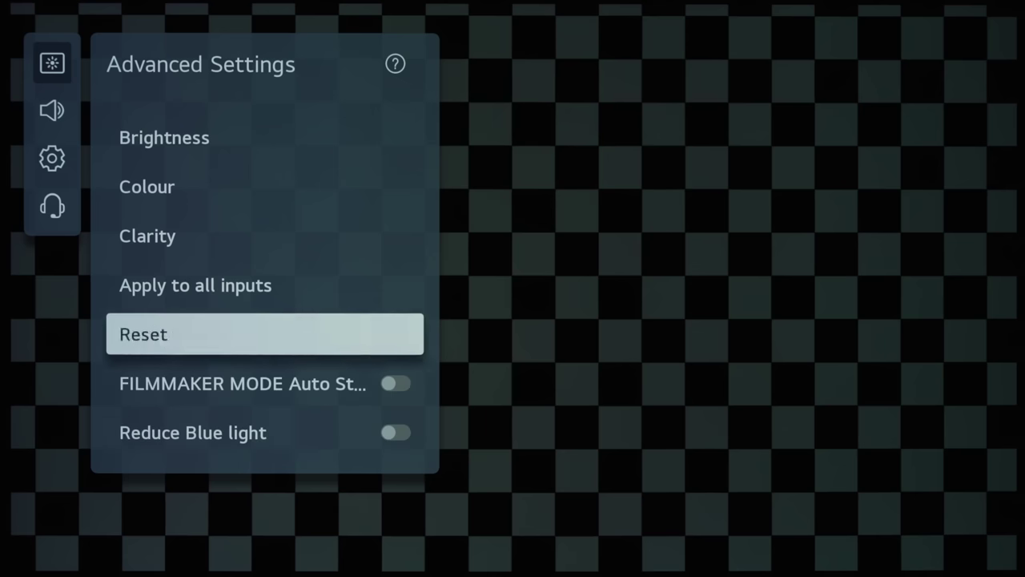
key("Up")
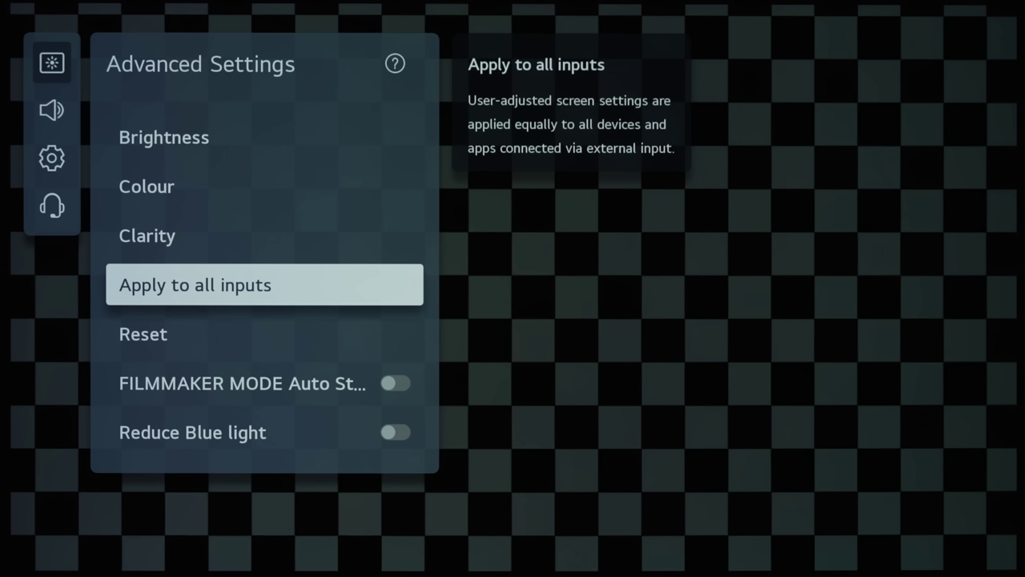
Answer No to applying the picture settings to all inputs
key("Return")
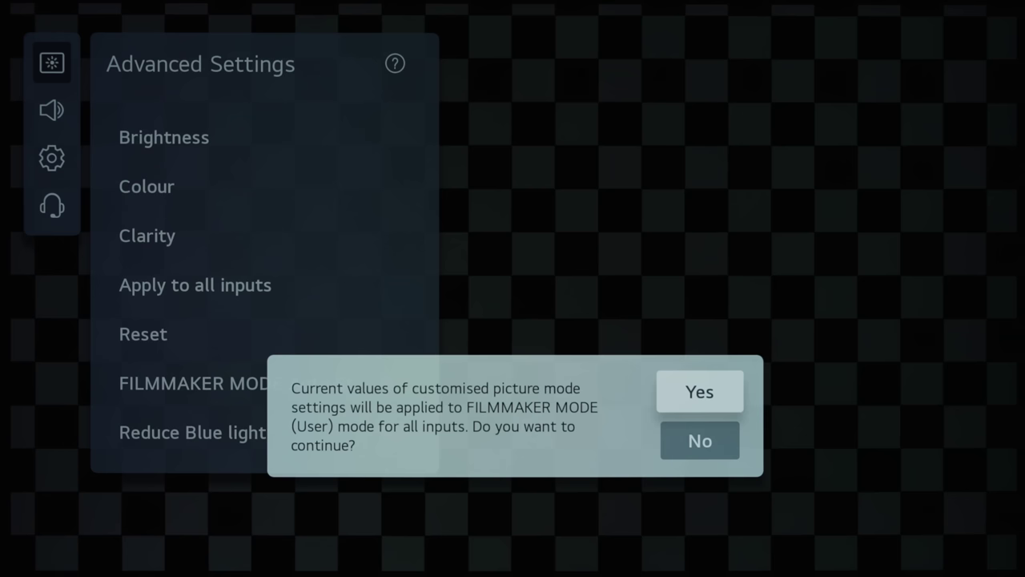
key("Down")
key("Return")
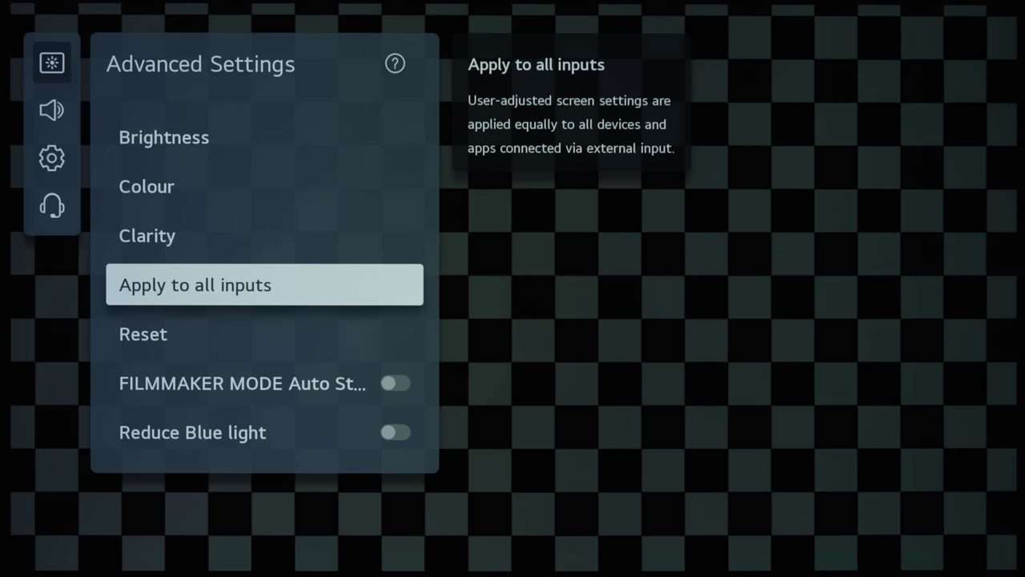
key("Left")
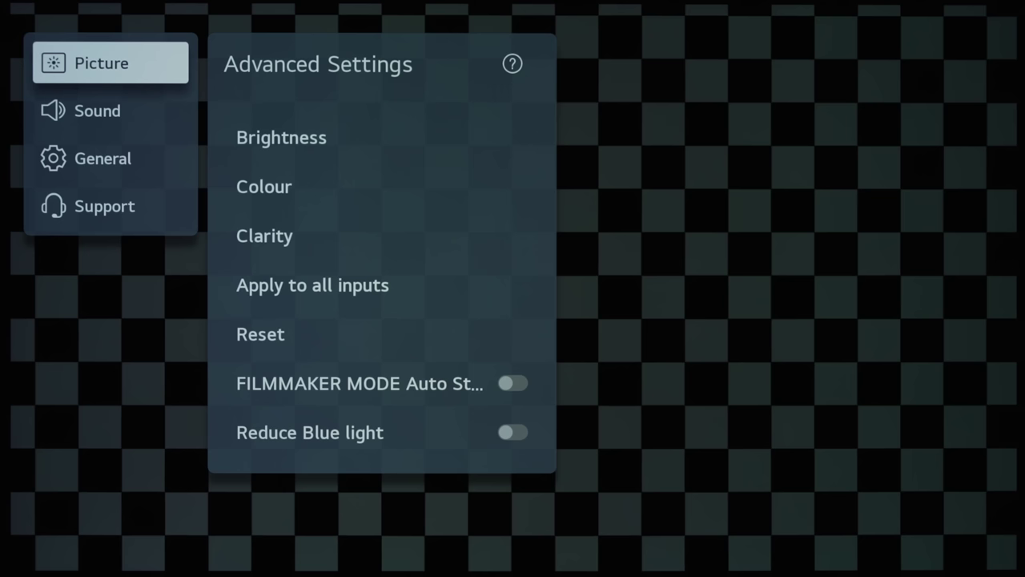
Open Game Optimiser from the General settings category
key("Down")
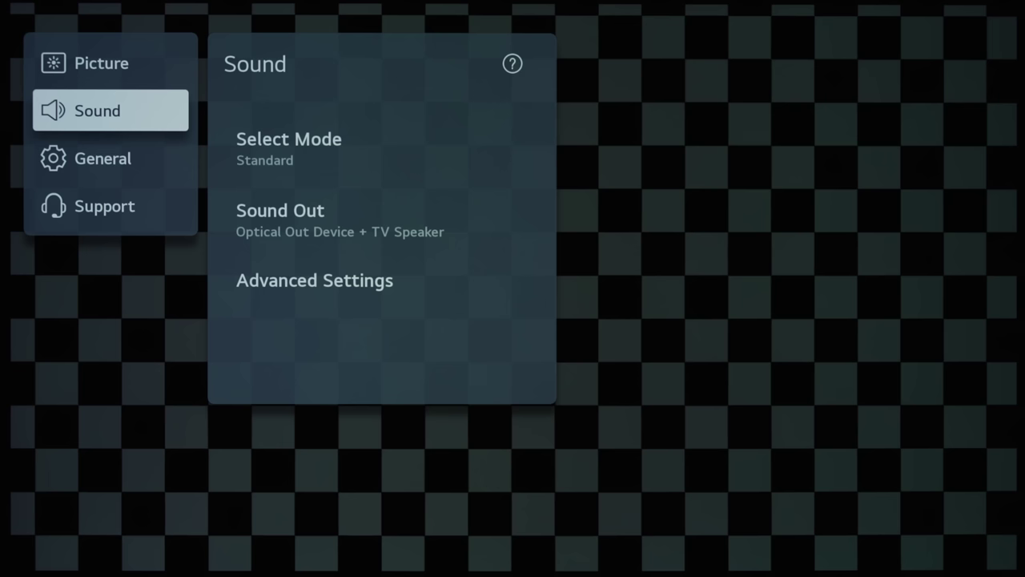
key("Down")
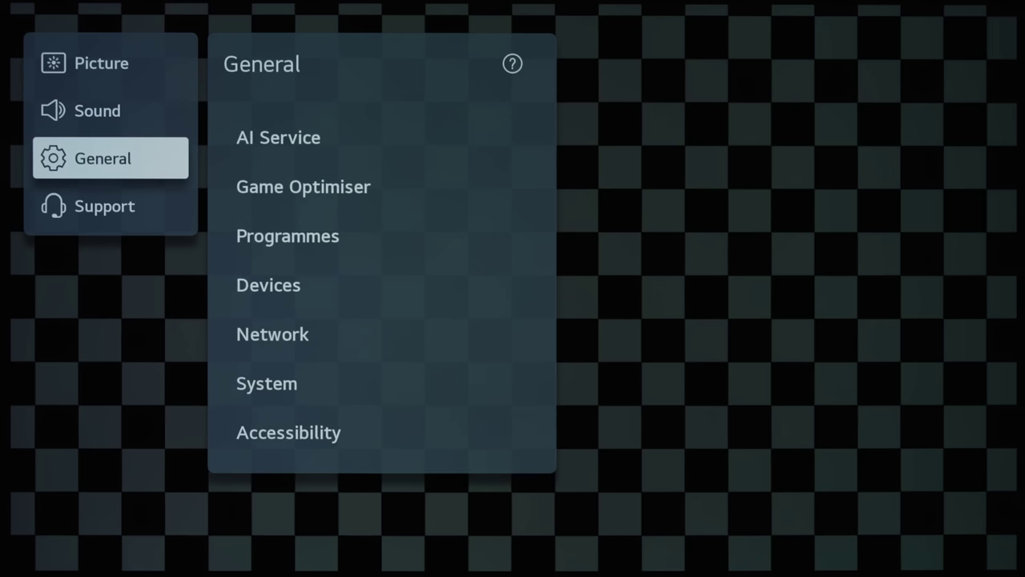
key("Right")
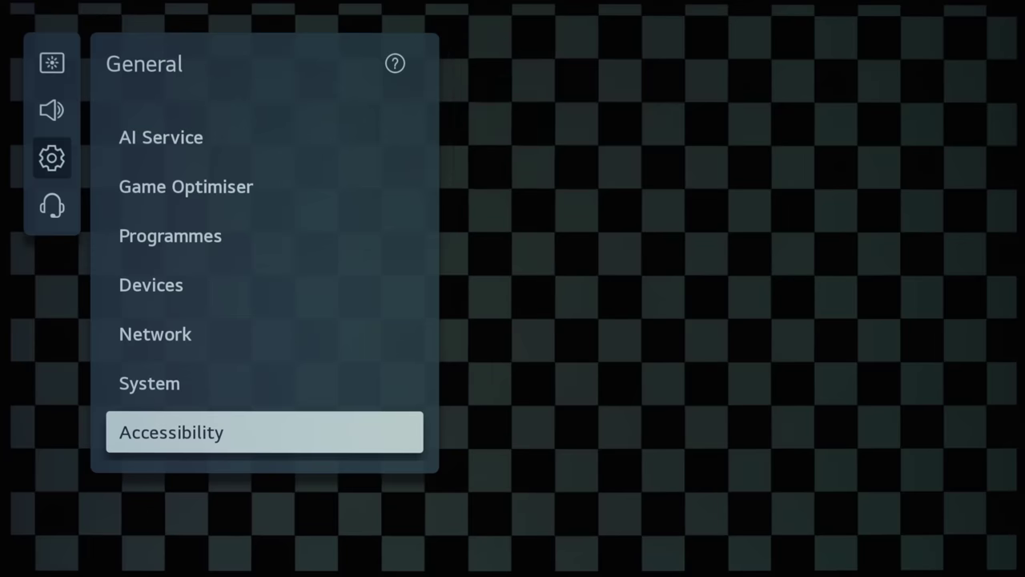
key("Up")
key("Up")
key("Up")
key("Up")
key("Up")
key("Up")
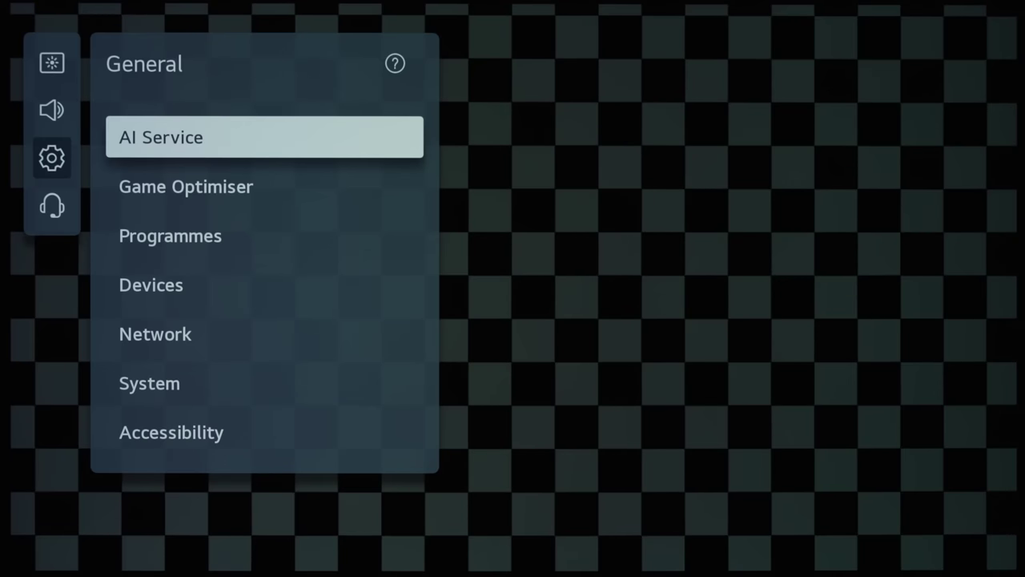
key("Down")
key("Return")
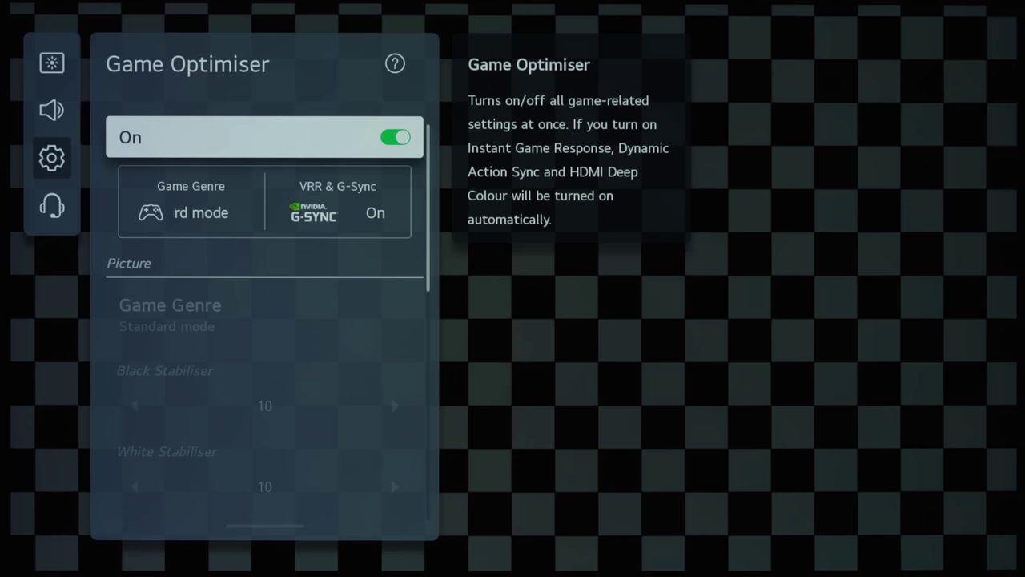
Browse the Game Optimiser options, noting VRR & G-Sync on, and return to General
key("Down")
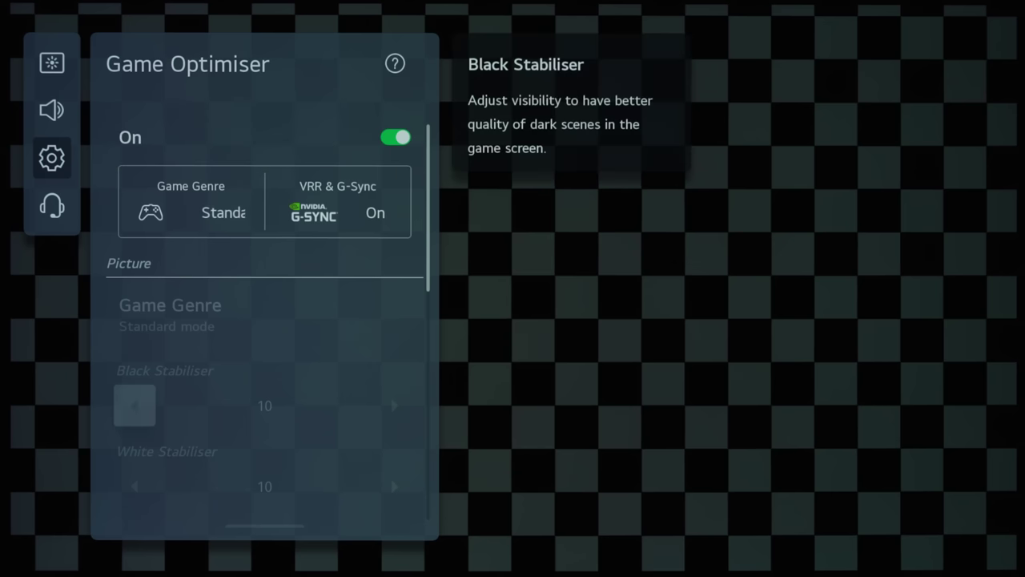
key("Down")
key("Down")
key("Down")
key("Down")
key("Down")
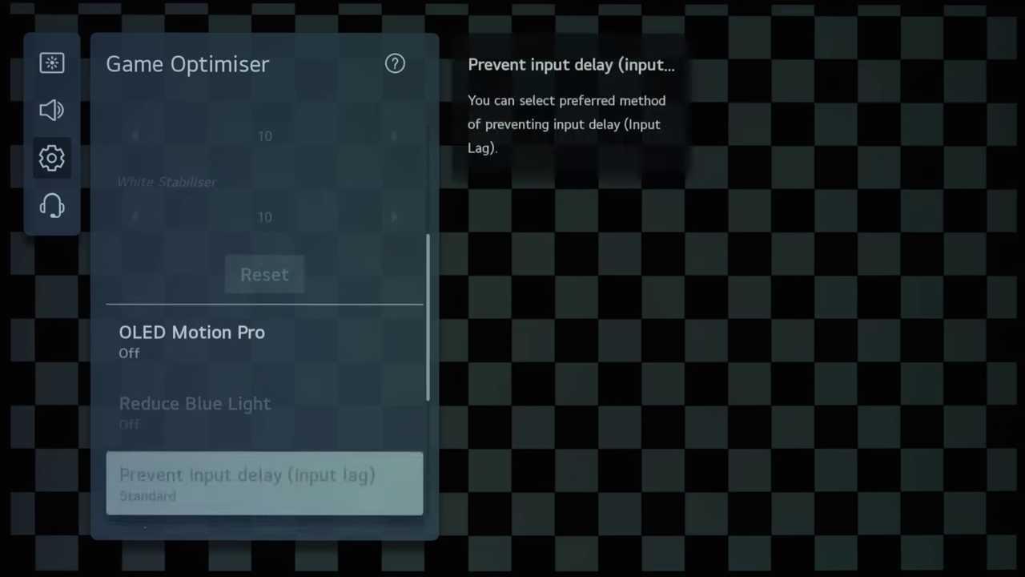
key("Down")
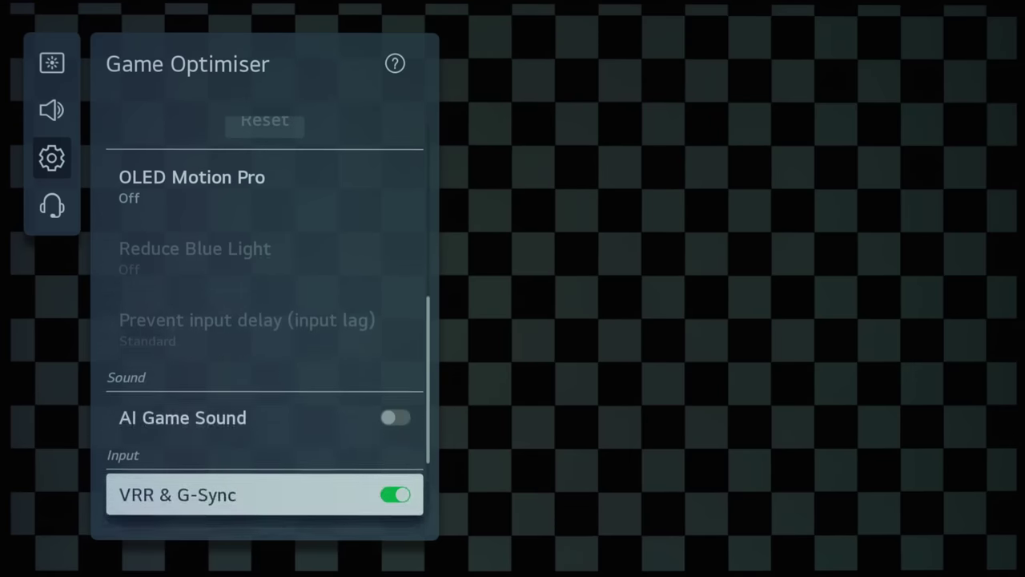
key("Up")
key("Up")
key("Up")
key("Up")
key("Up")
key("Up")
key("Up")
key("Up")
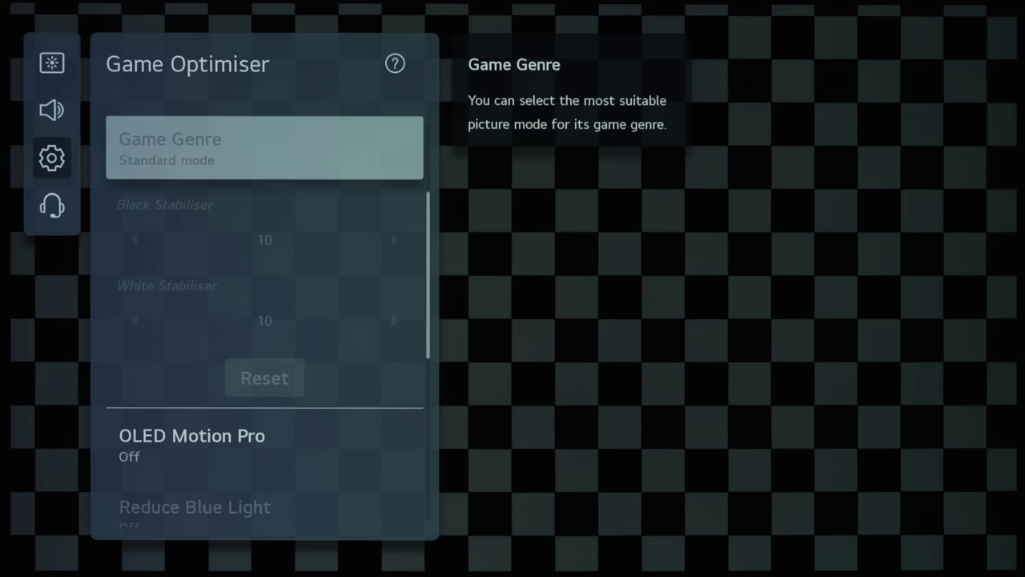
key("Escape")
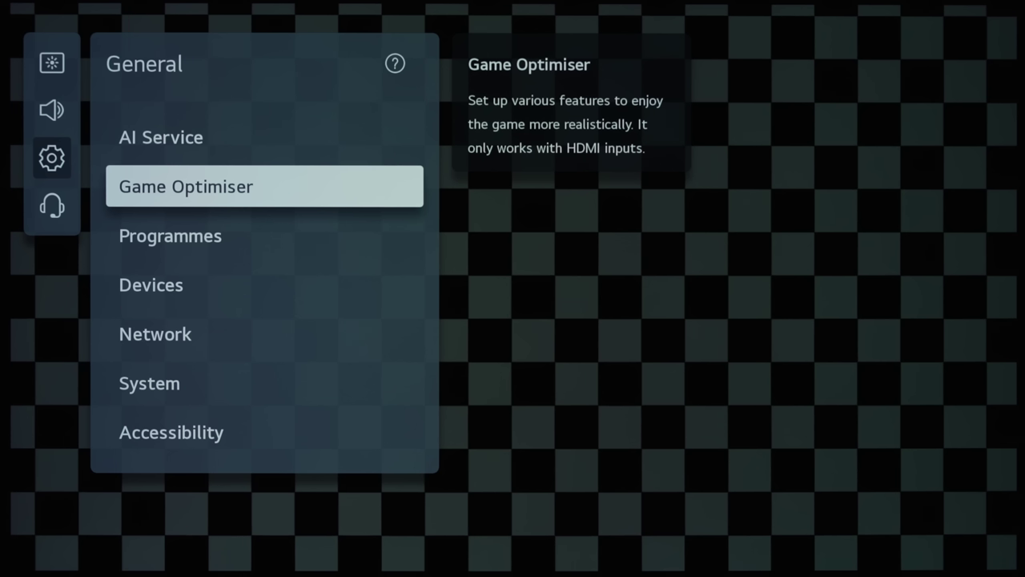
key("Left")
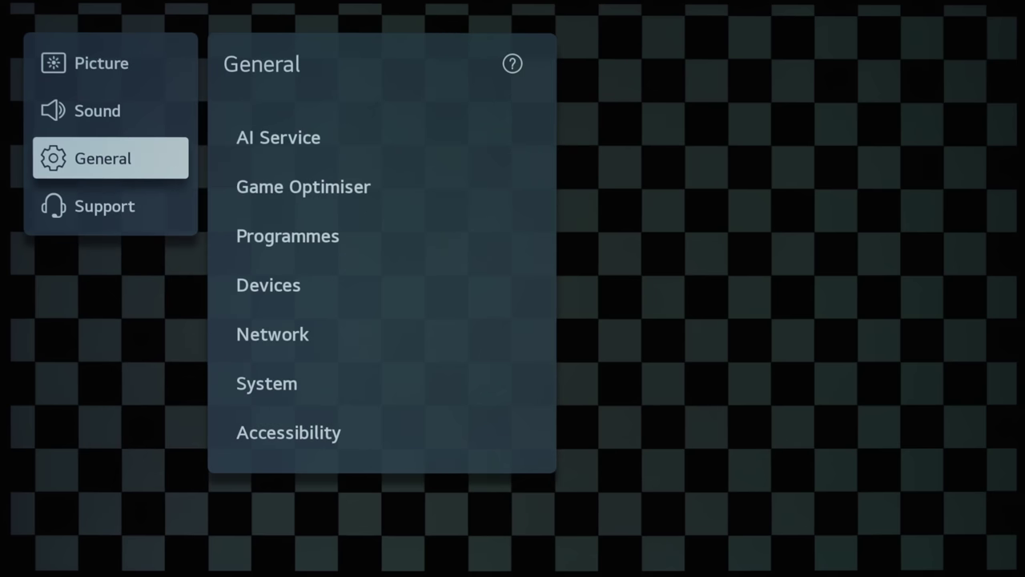
Open OLED Screen Saver under the Support category
key("Down")
key("Right")
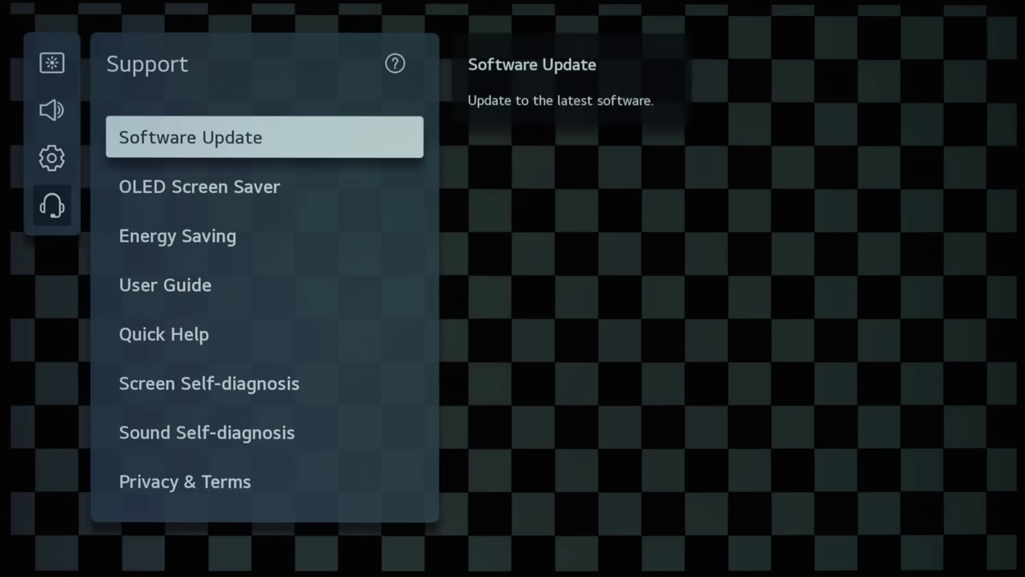
key("Down")
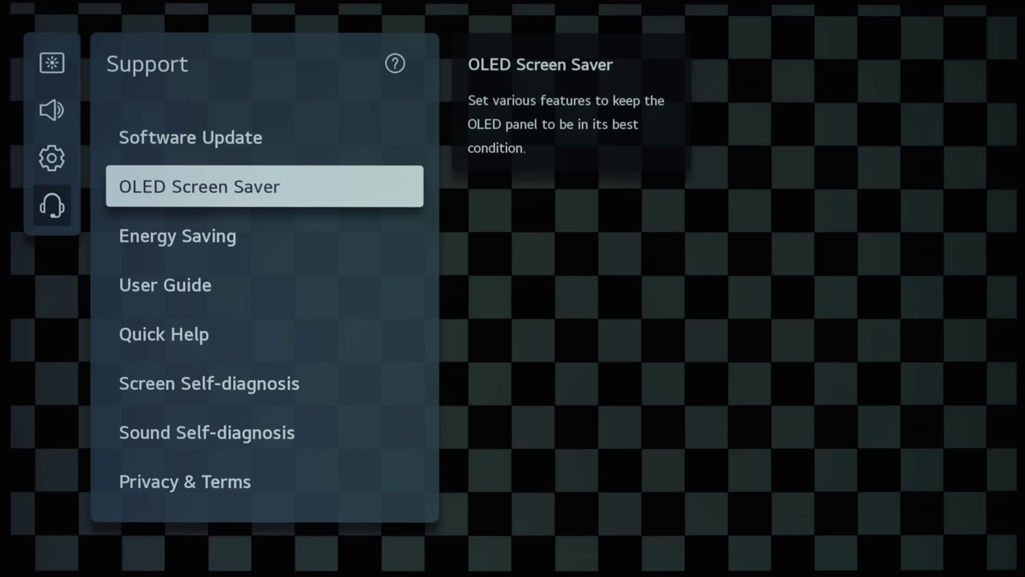
key("Return")
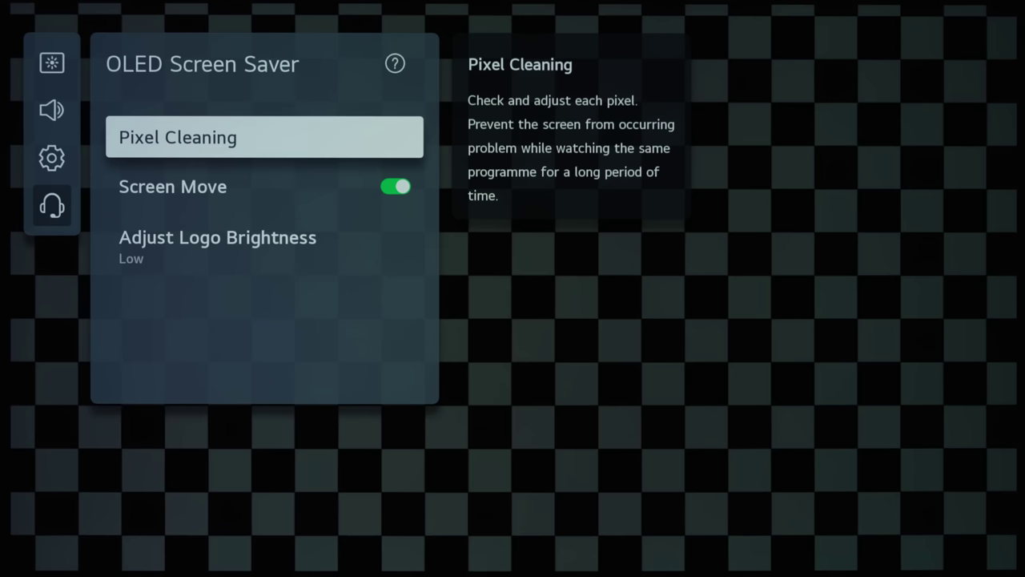
Turn Screen Move off and back on, leaving Adjust Logo Brightness at Low
key("Down")
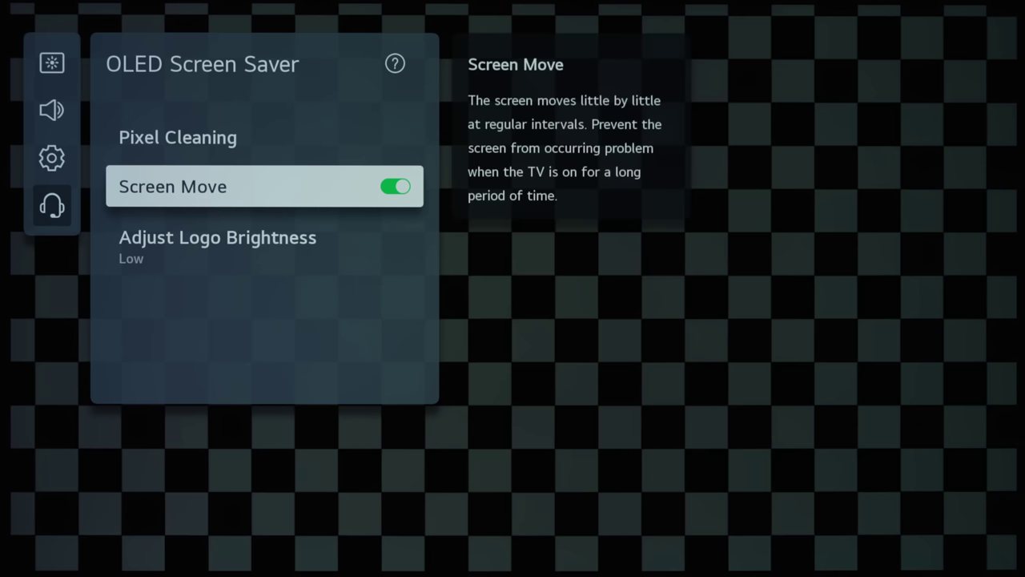
key("Return")
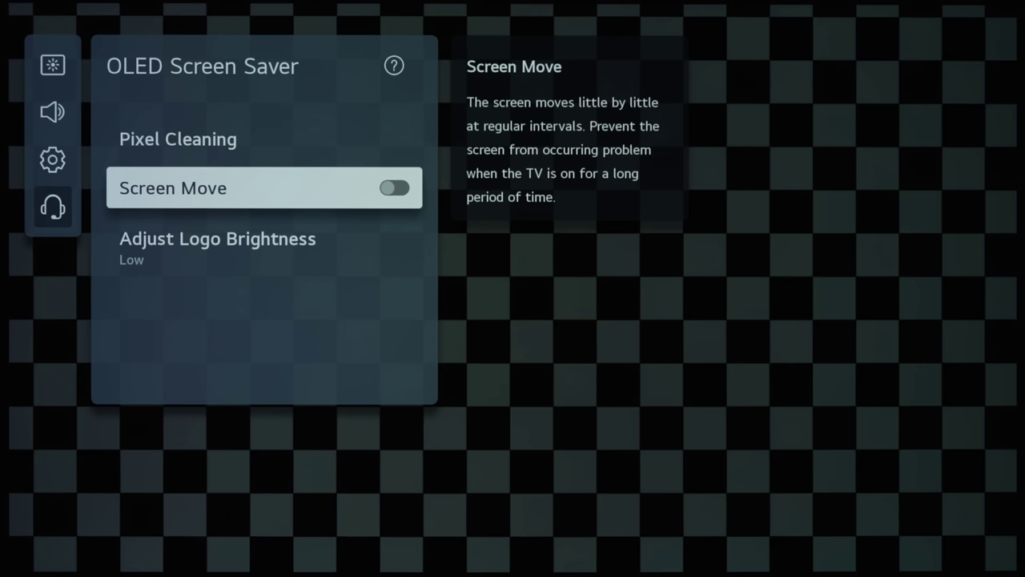
key("Return")
key("Down")
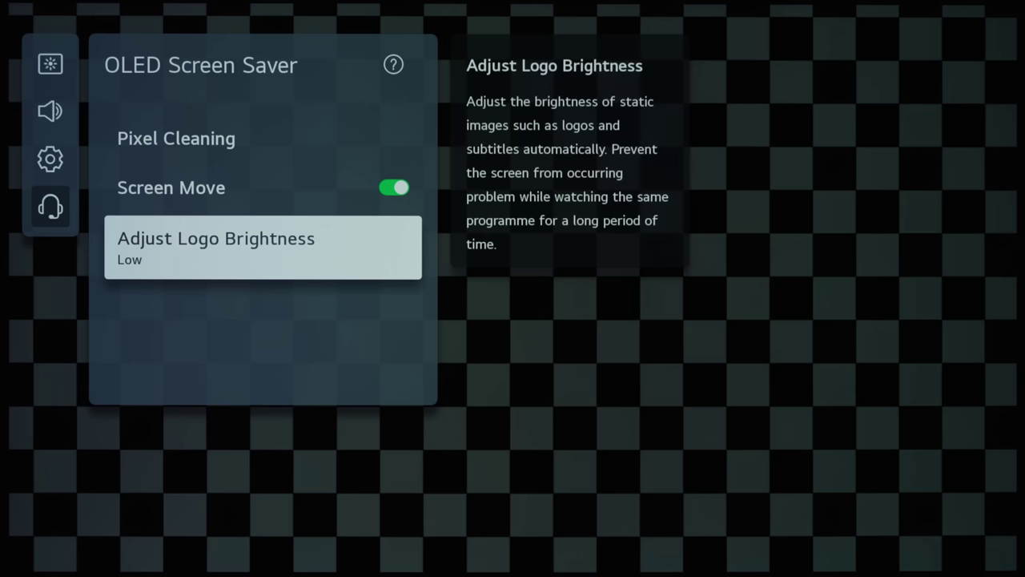
key("Return")
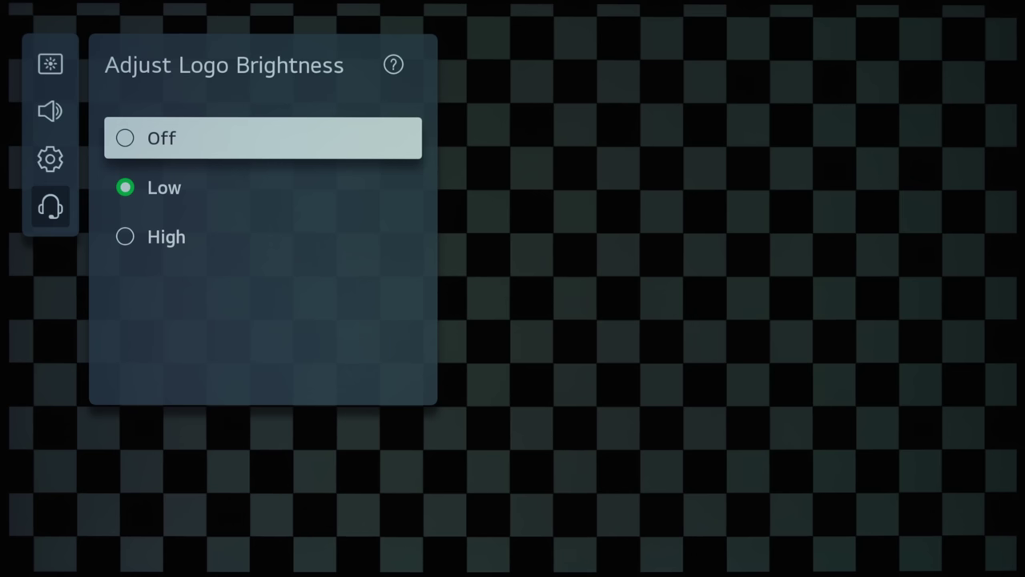
key("Down")
key("Down")
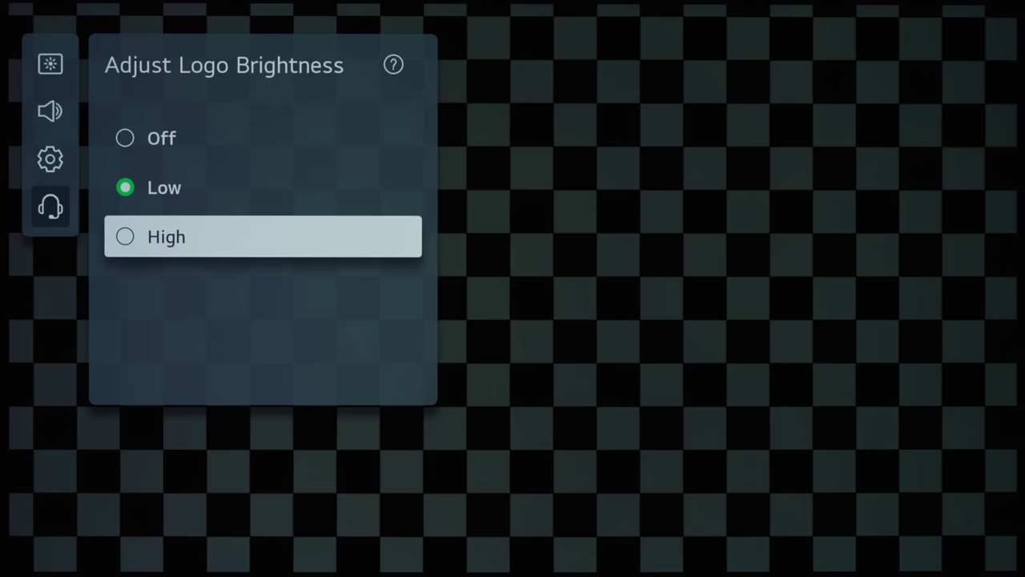
key("Up")
key("Down")
key("Up")
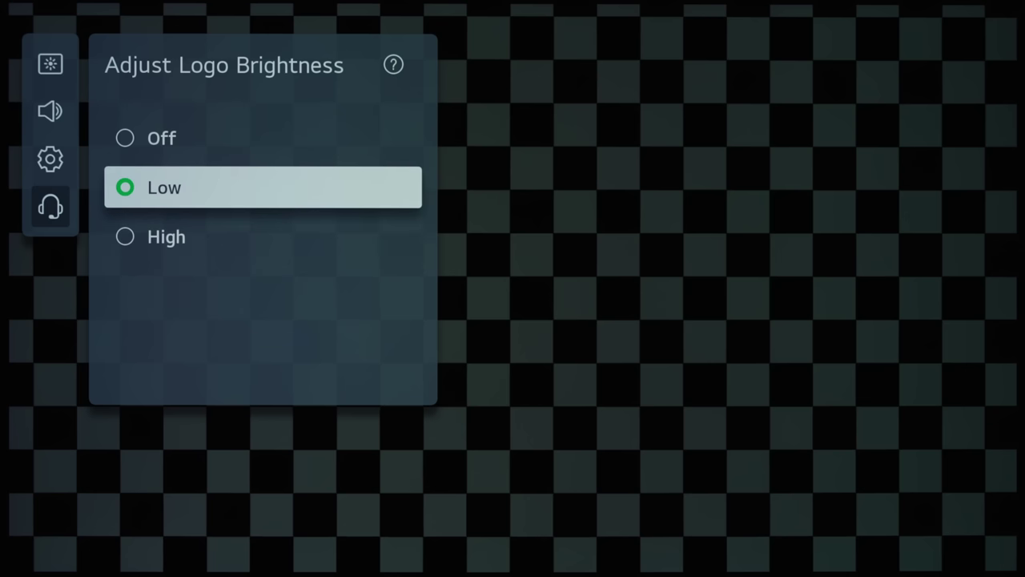
key("Up")
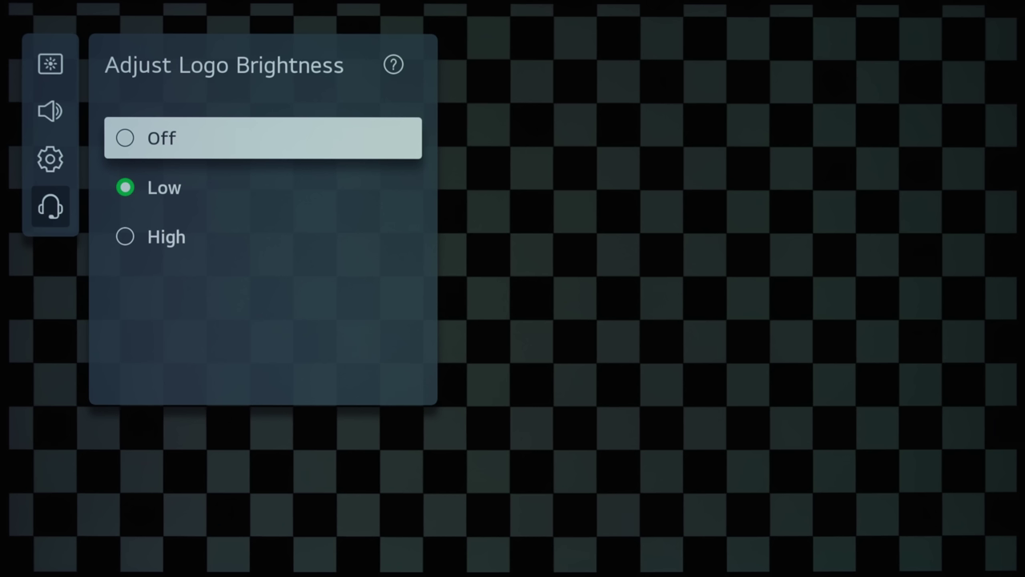
key("Escape")
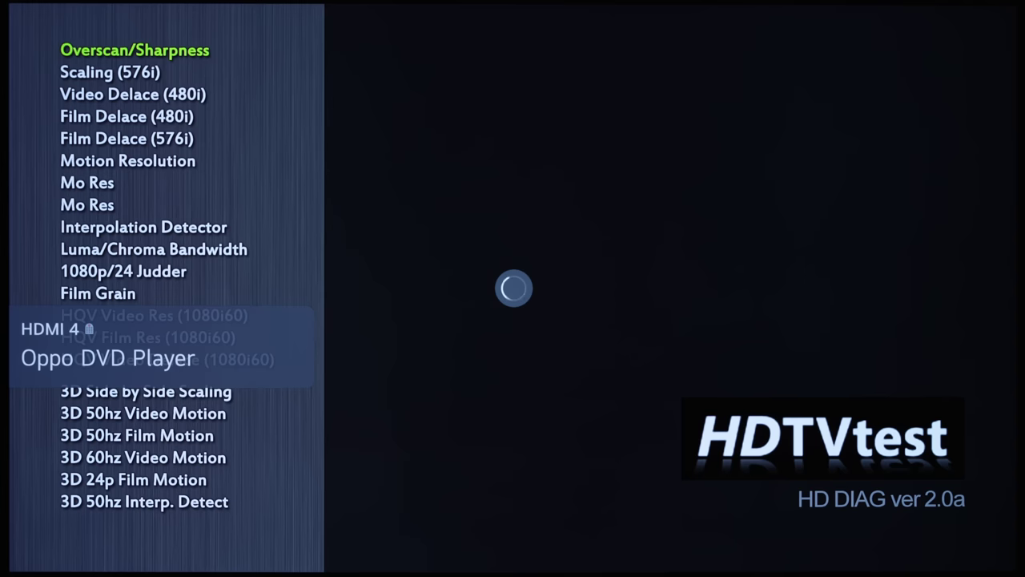
Open Picture Advanced Settings from quick settings over the HD DIAG disc menu
key("Menu")
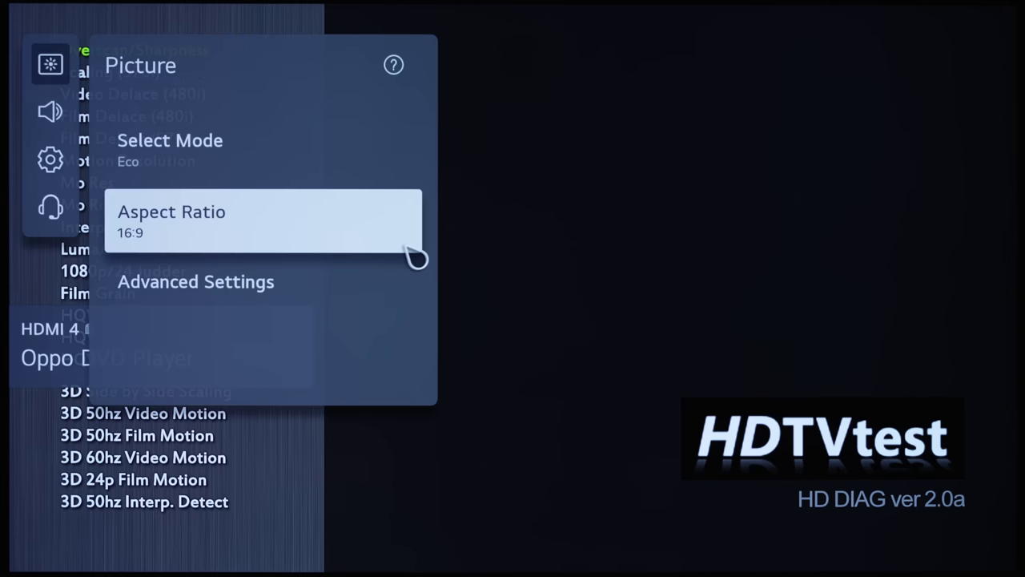
left_click(337, 283)
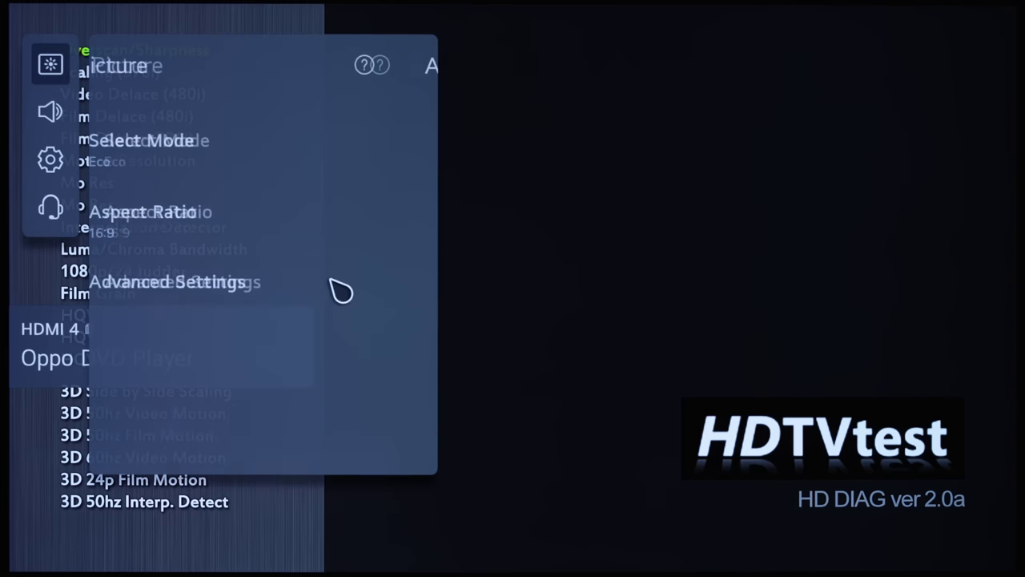
mouse_move(343, 245)
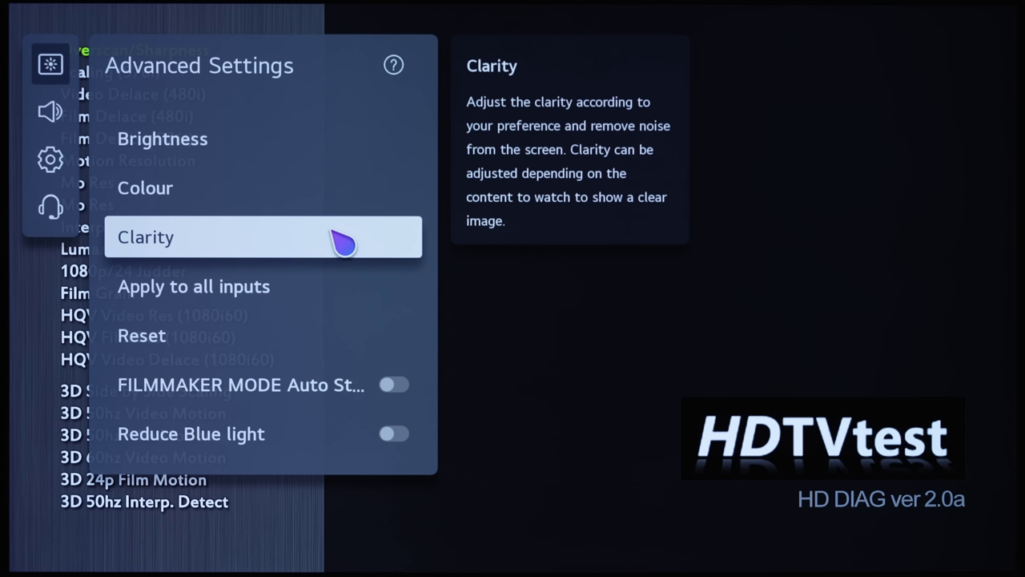